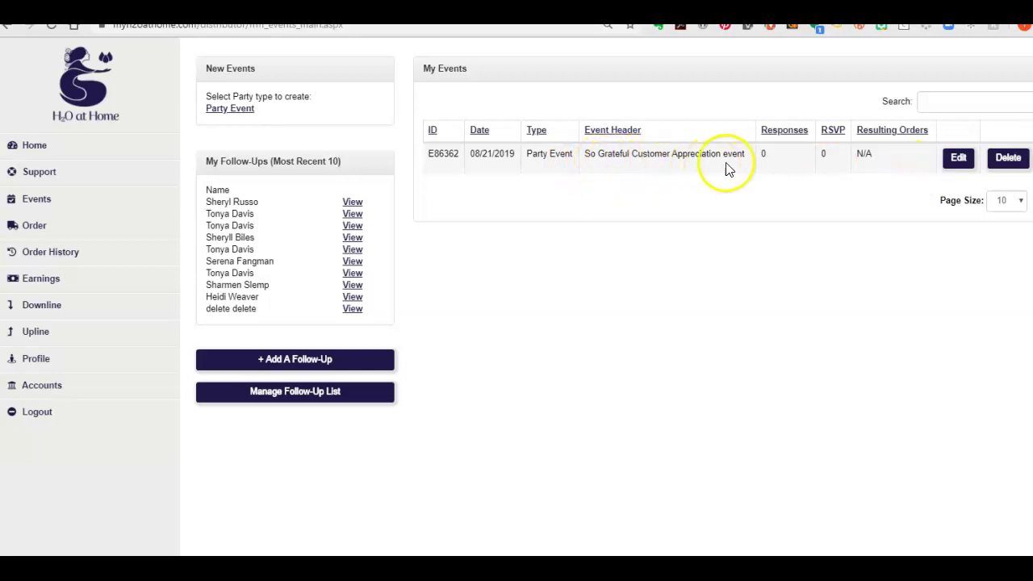
# Copy the Party Shopping link address from party E86362's Details tab
pyautogui.click(959, 162)
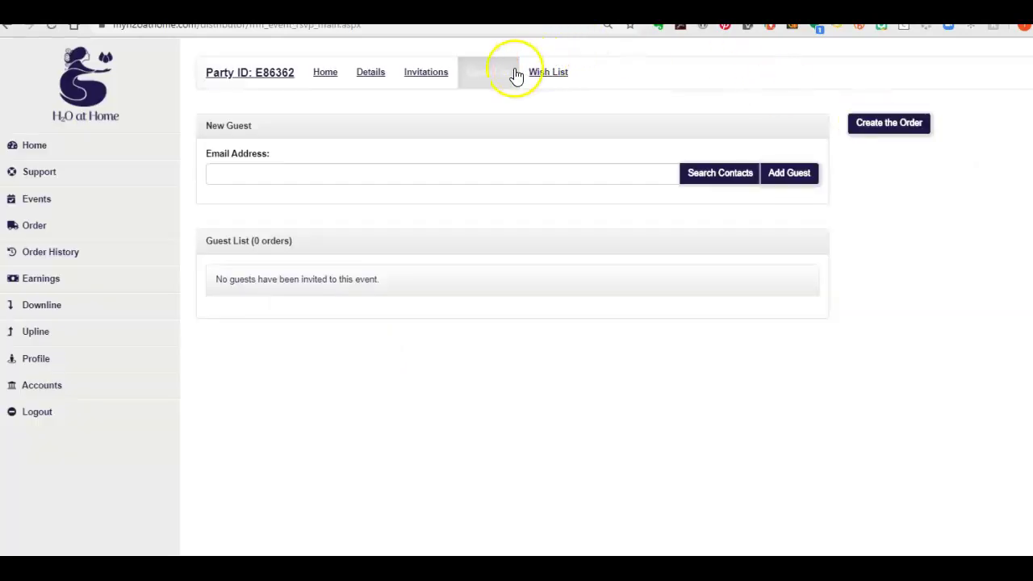
pyautogui.click(371, 74)
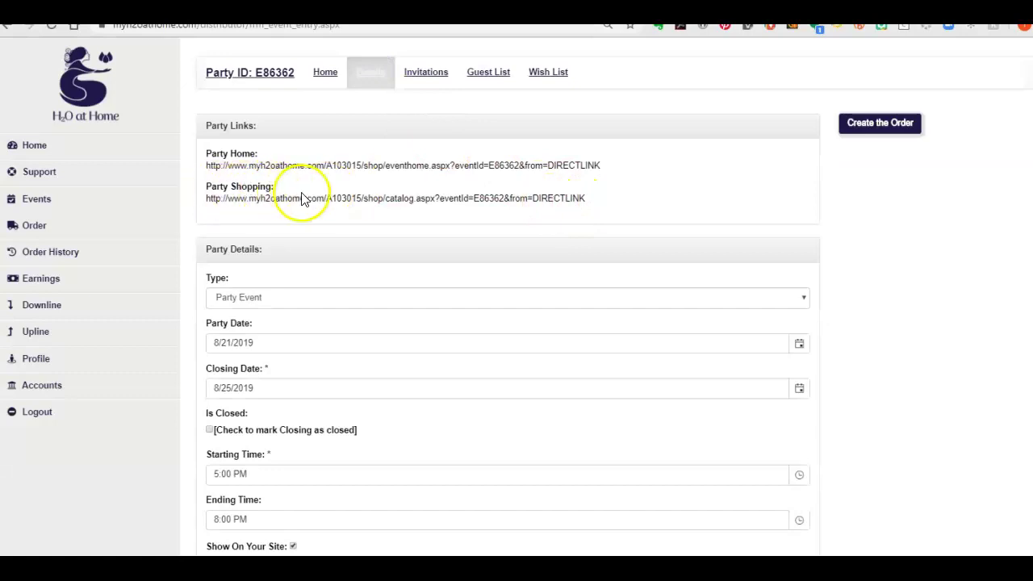
pyautogui.moveTo(196, 198); pyautogui.dragTo(611, 212)
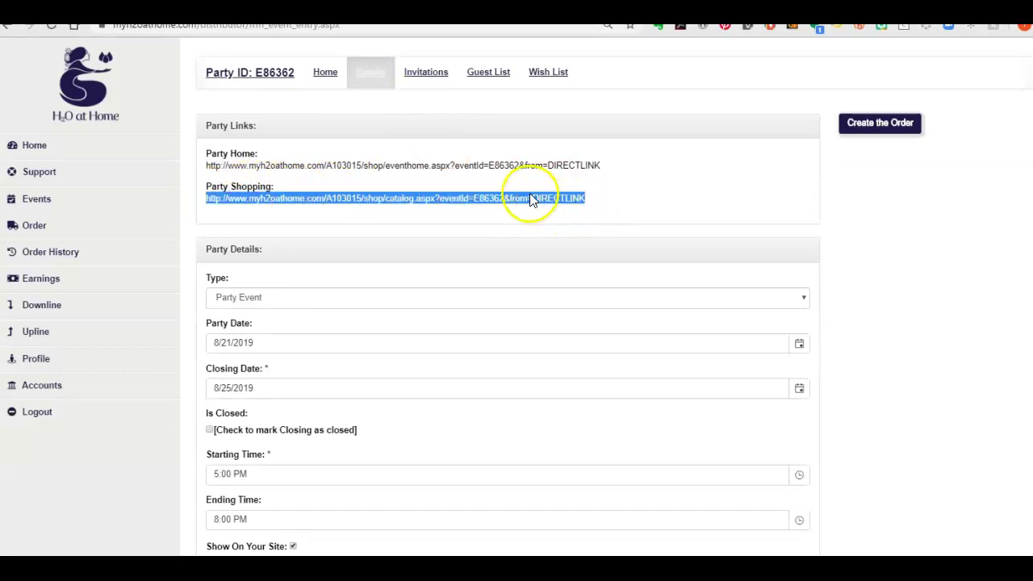
pyautogui.rightClick(521, 198)
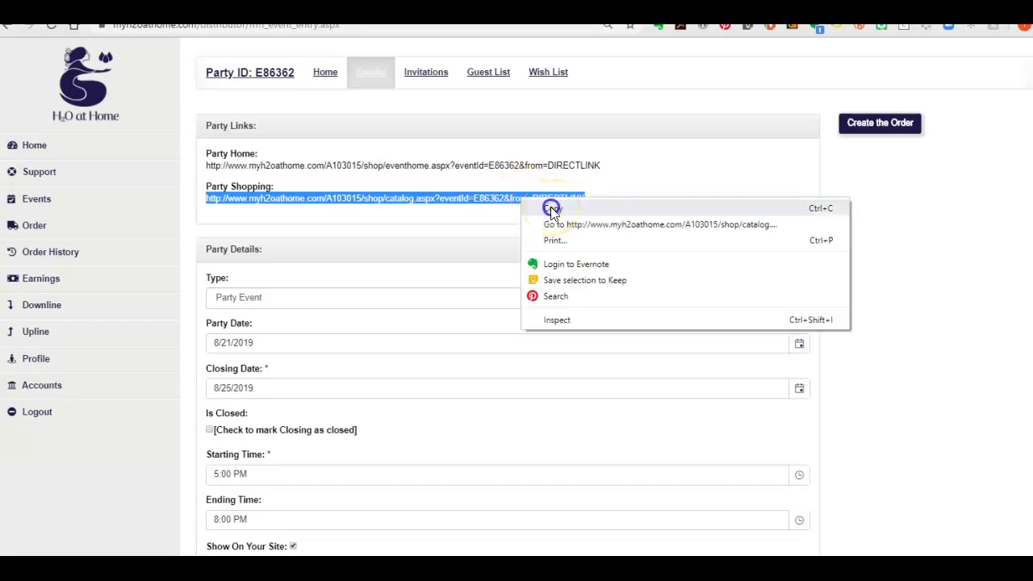
pyautogui.click(552, 209)
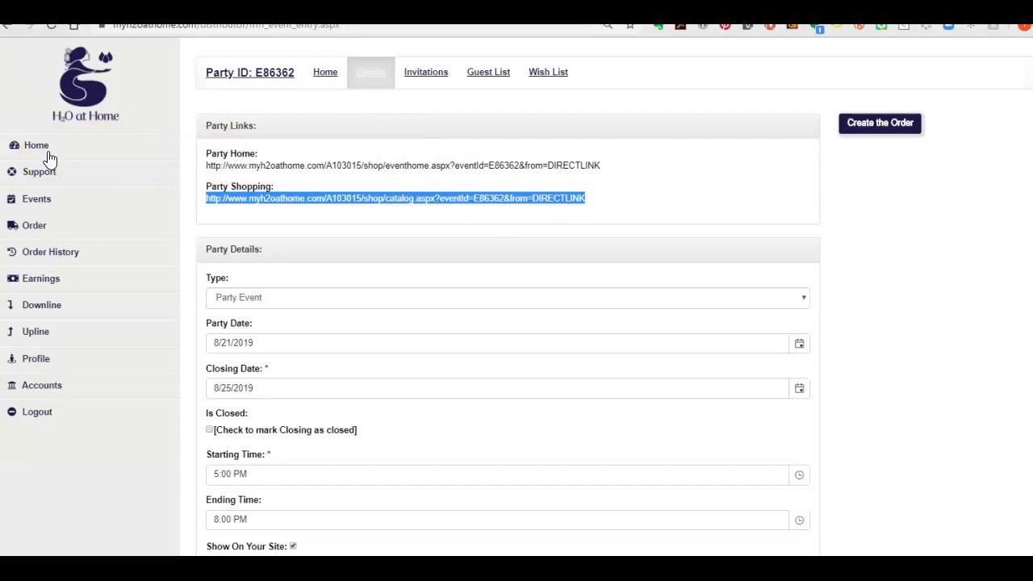
# Go to Order > Contacts and start an email to all 354 contacts
pyautogui.click(40, 145)
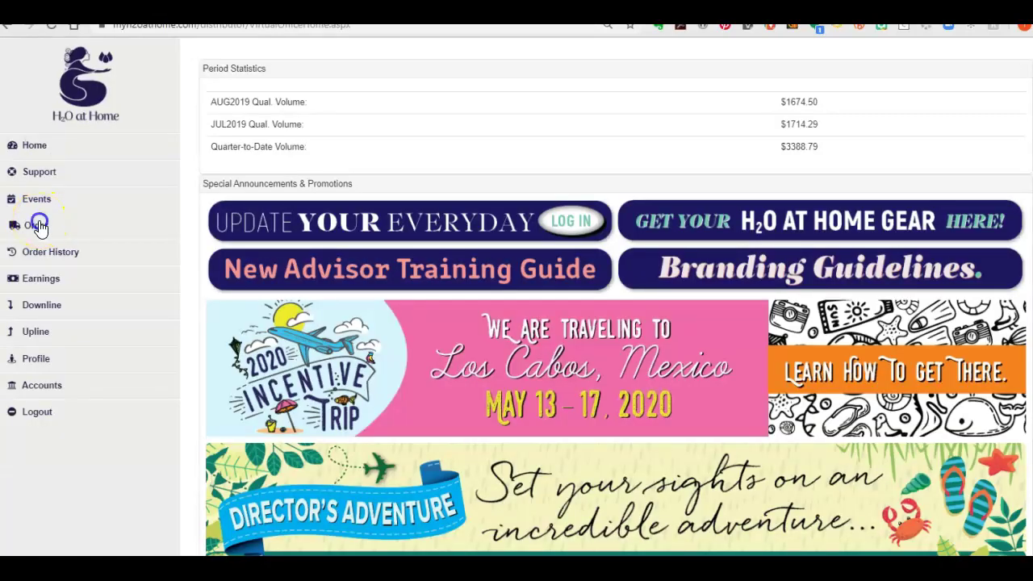
pyautogui.click(39, 225)
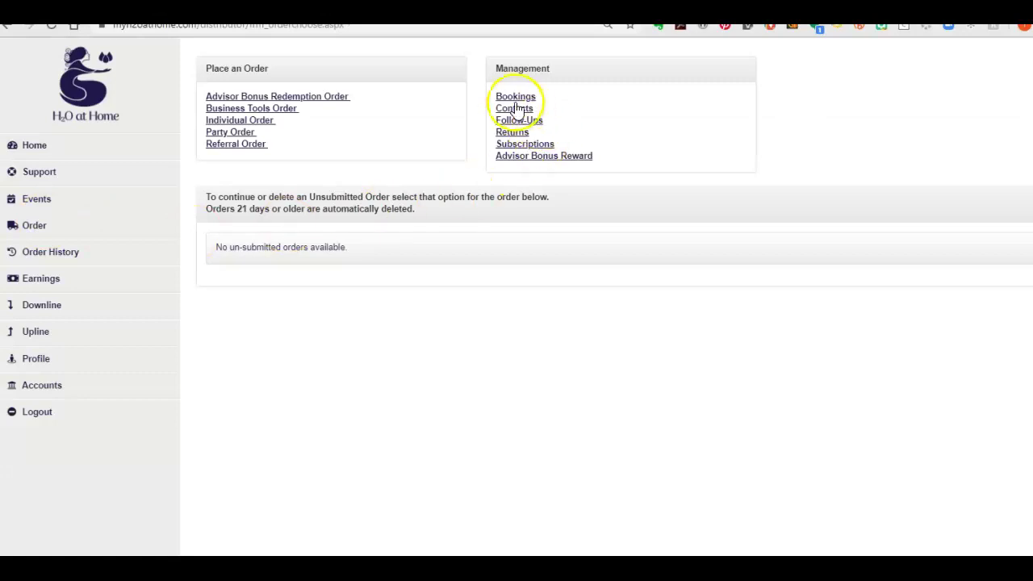
pyautogui.click(514, 109)
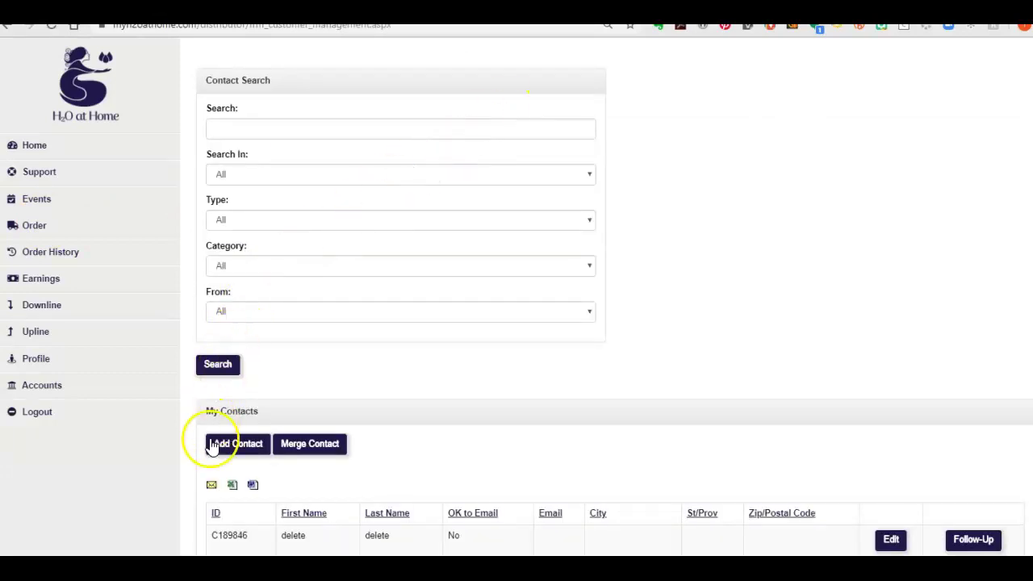
pyautogui.scroll(-2, 215, 452)
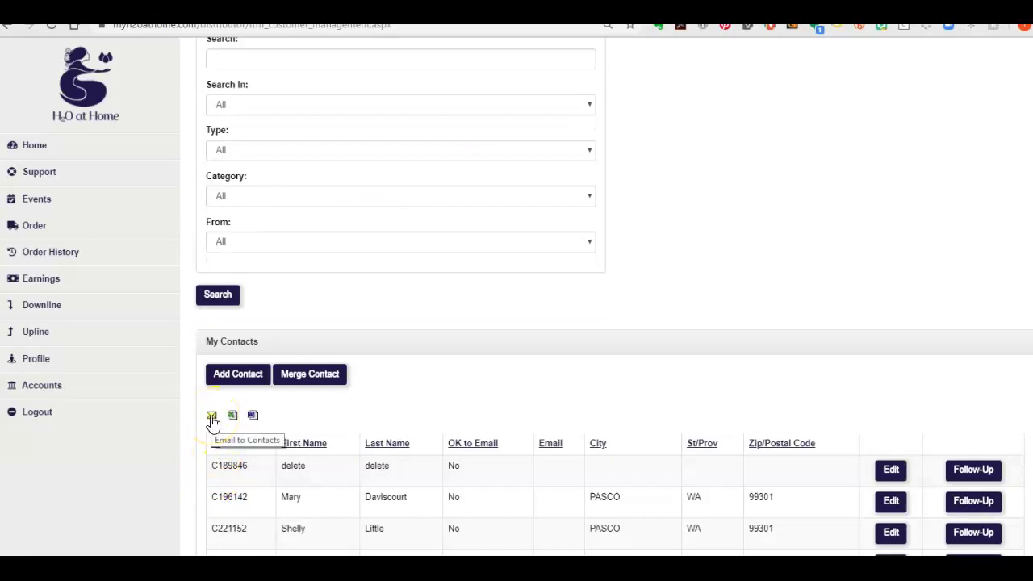
pyautogui.click(211, 416)
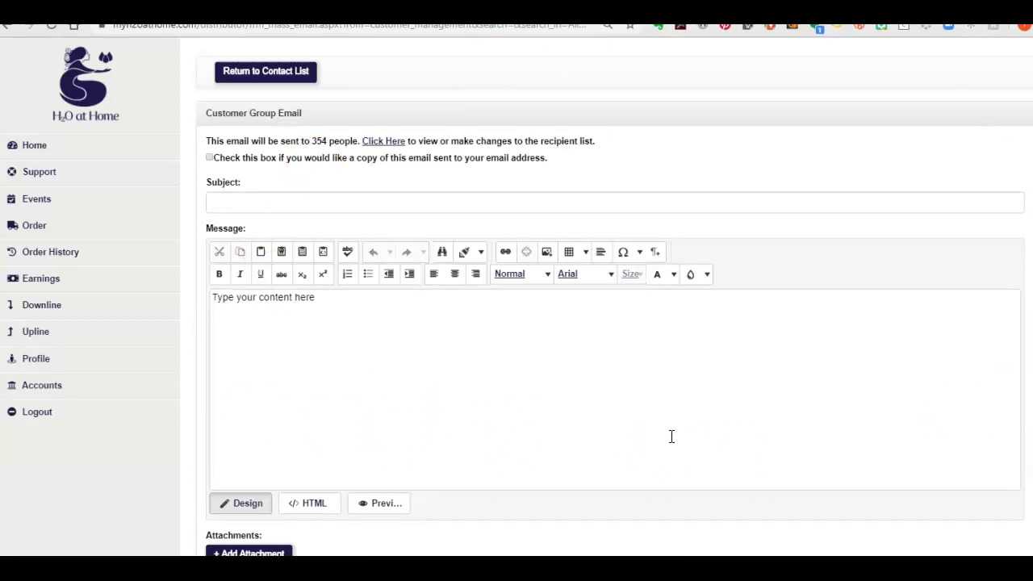
# Request a copy to self and set the subject to 'Did you know laundry is on sale in August?'
pyautogui.click(209, 159)
pyautogui.click(377, 199)
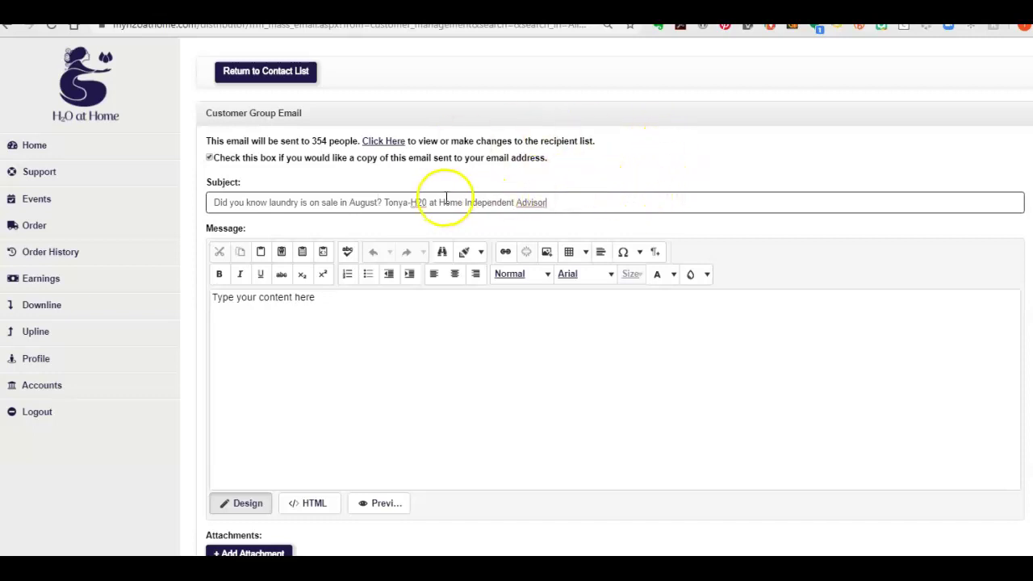
pyautogui.moveTo(466, 203); pyautogui.dragTo(546, 205)
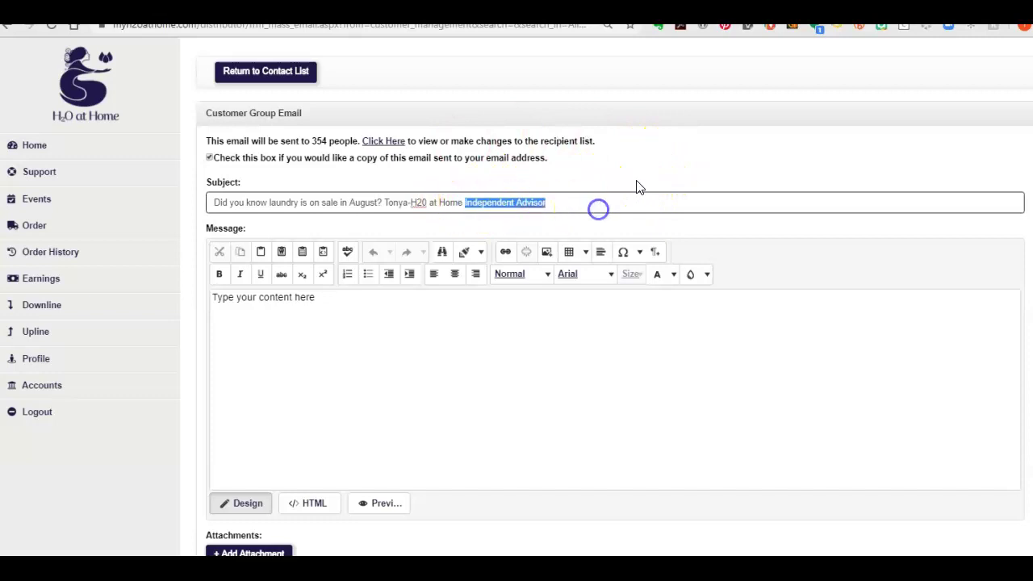
pyautogui.press('BackSpace')
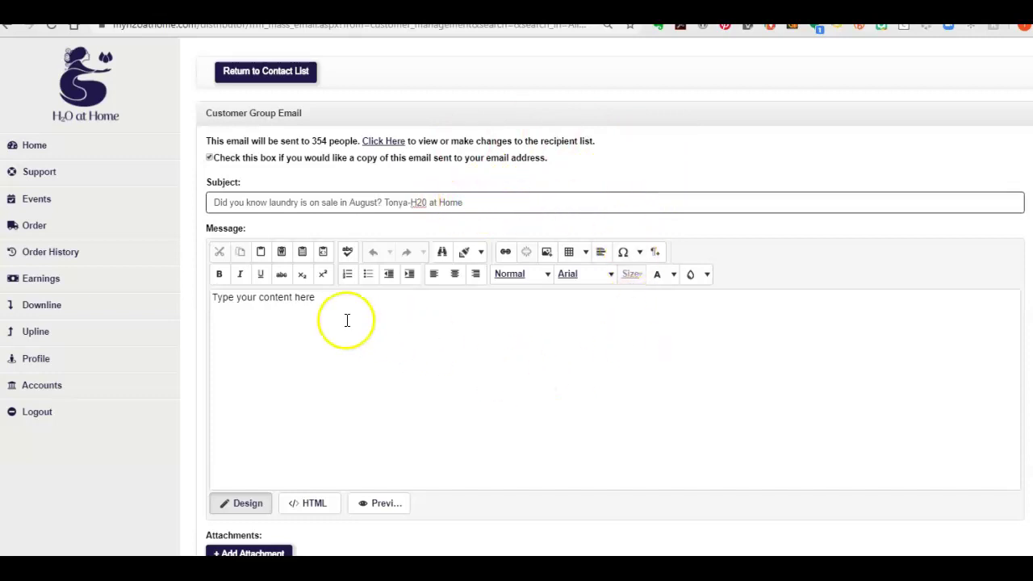
pyautogui.click(360, 305)
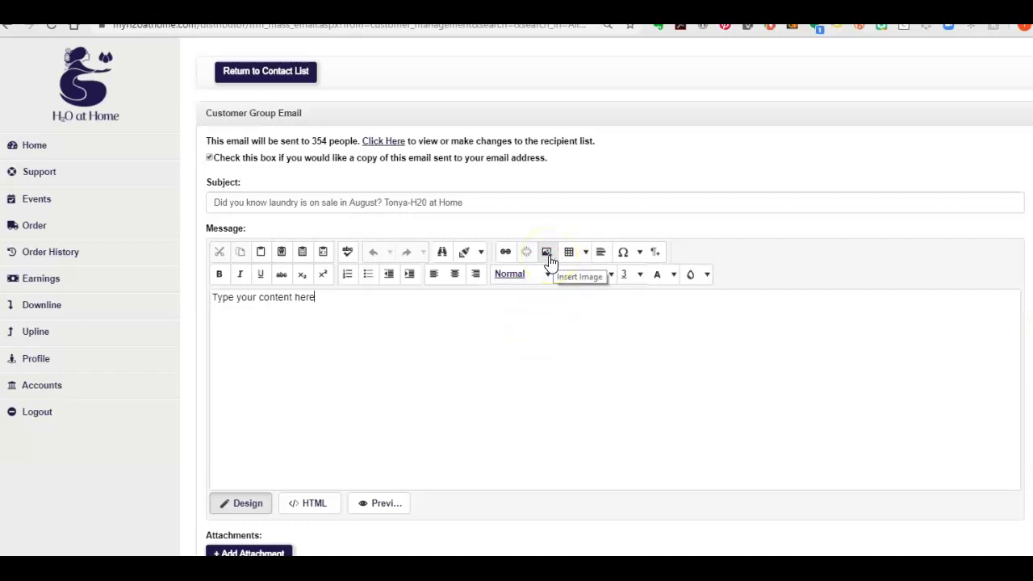
# Open the full image properties and browse into the email_headers folder
pyautogui.click(547, 254)
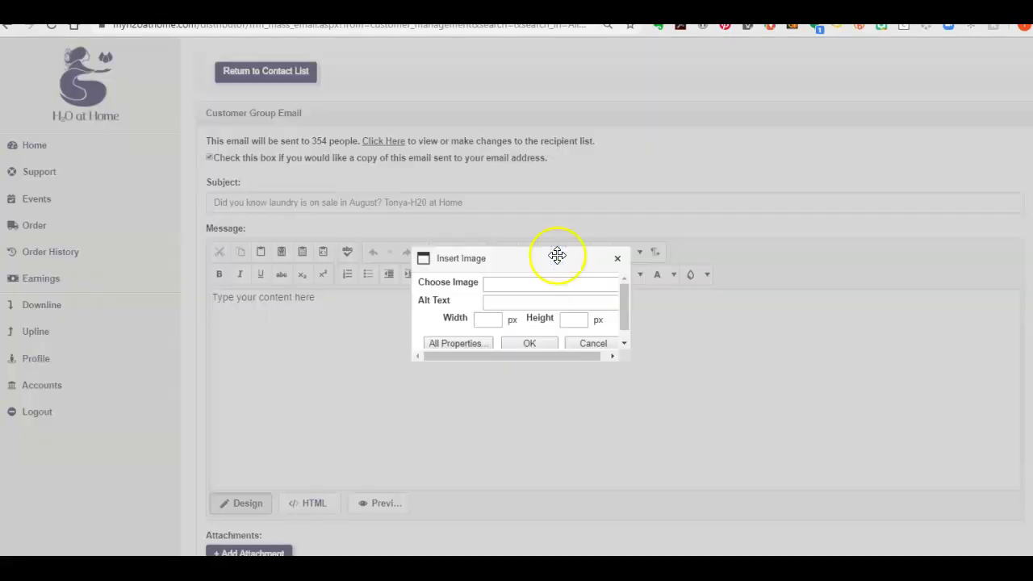
pyautogui.click(479, 346)
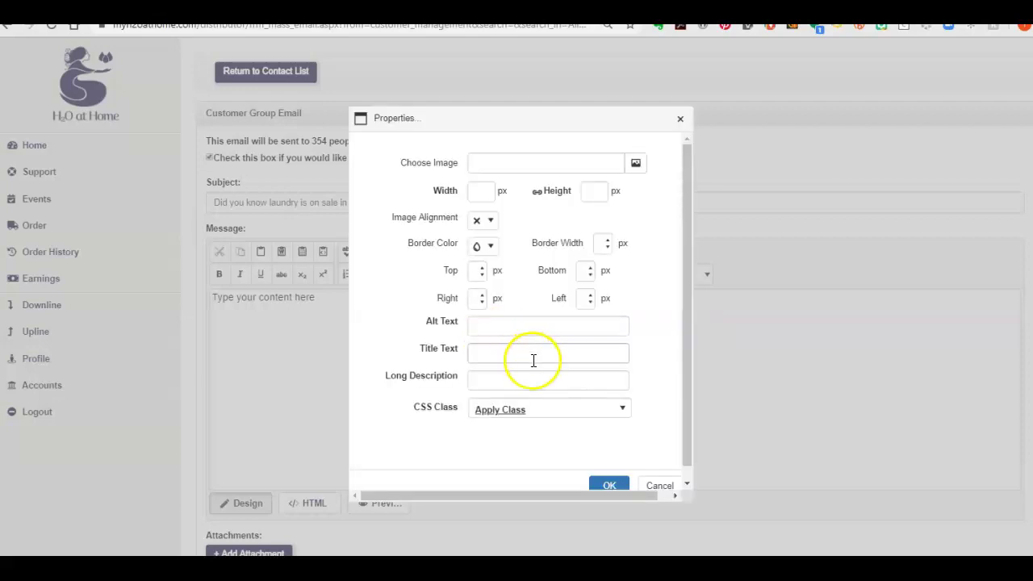
pyautogui.click(636, 164)
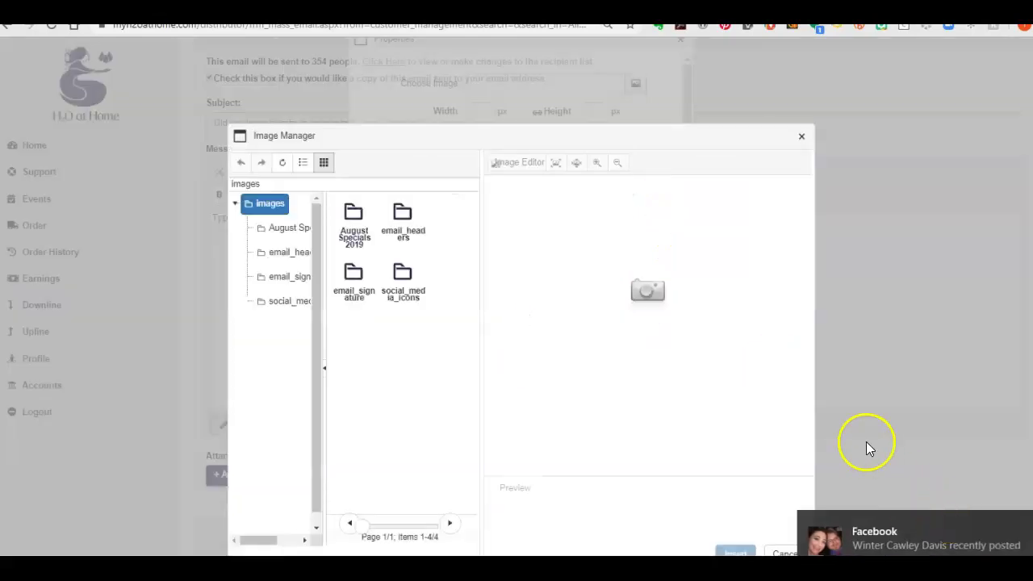
pyautogui.click(406, 233)
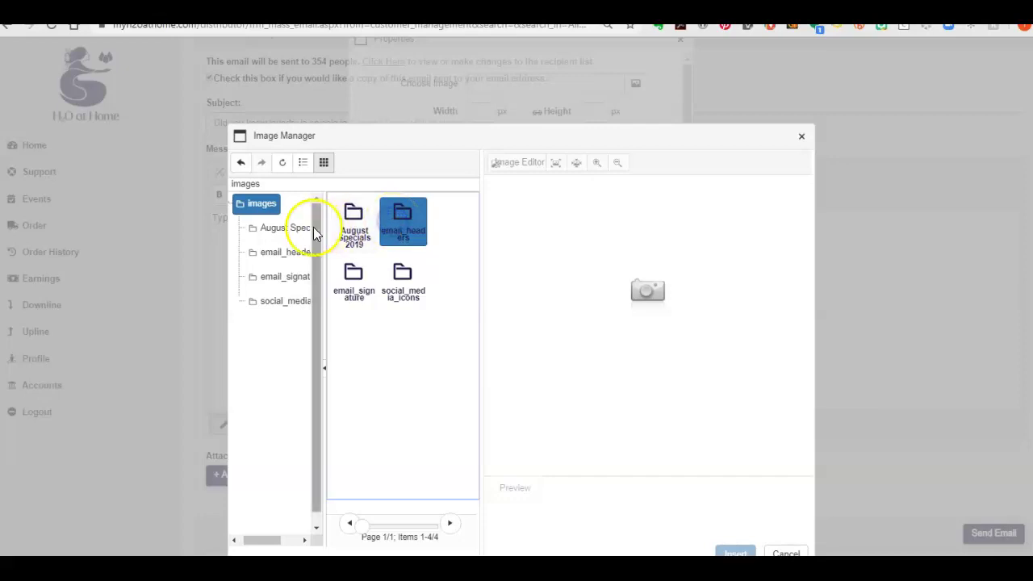
pyautogui.click(296, 255)
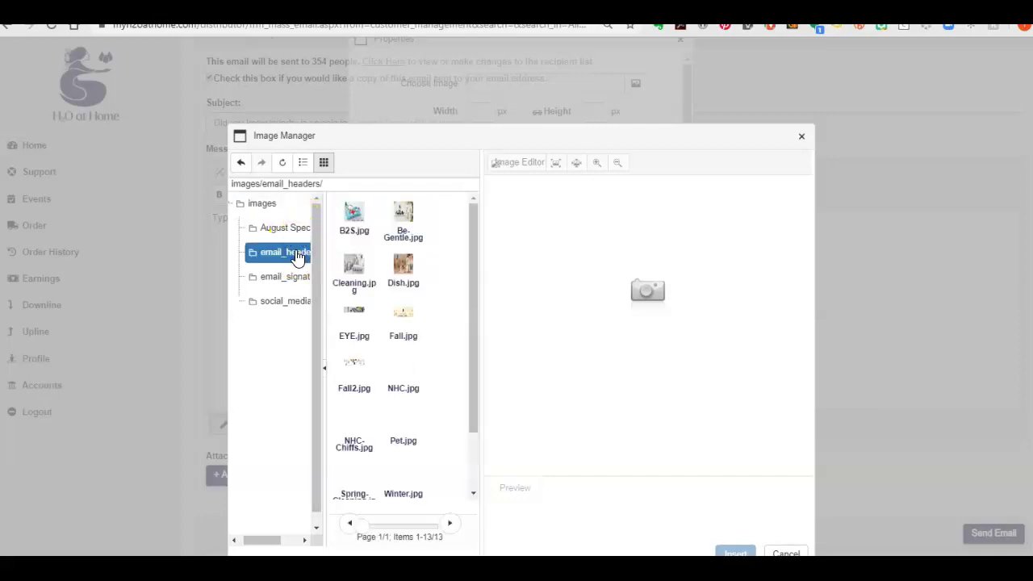
# Preview the header images and insert Cleaning.jpg into the message
pyautogui.click(408, 268)
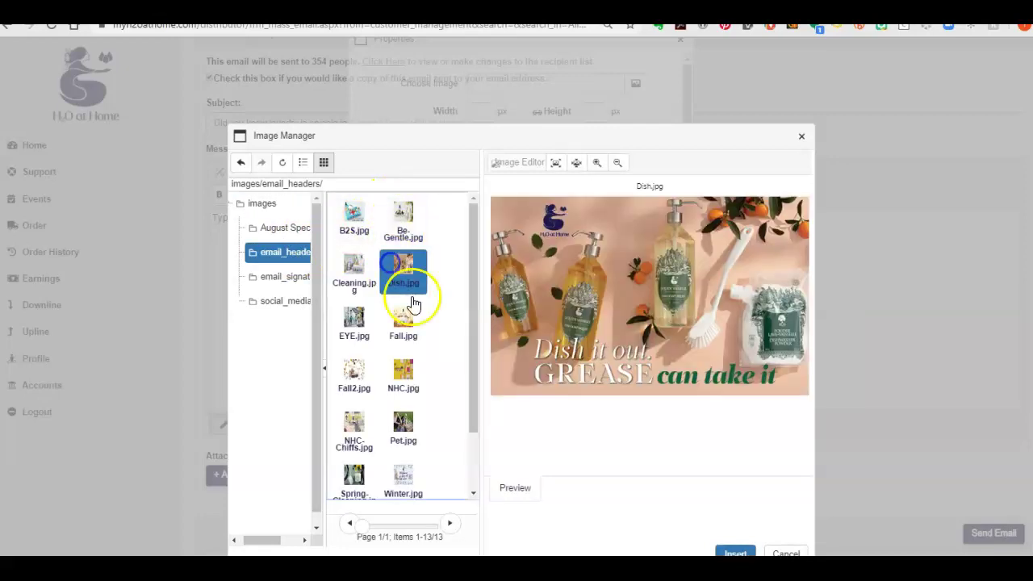
pyautogui.click(407, 324)
pyautogui.click(360, 324)
pyautogui.click(352, 265)
pyautogui.click(352, 215)
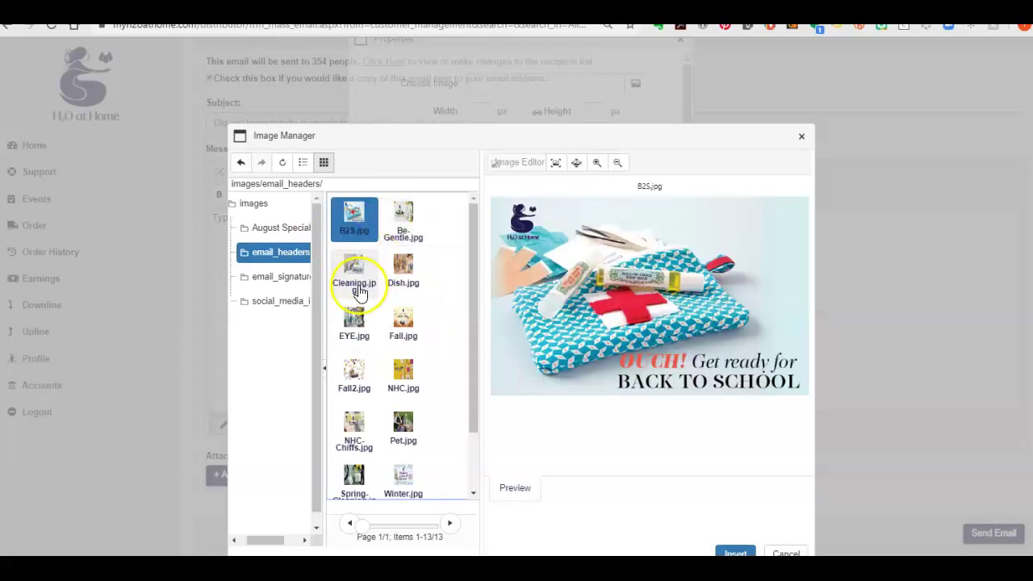
pyautogui.click(353, 282)
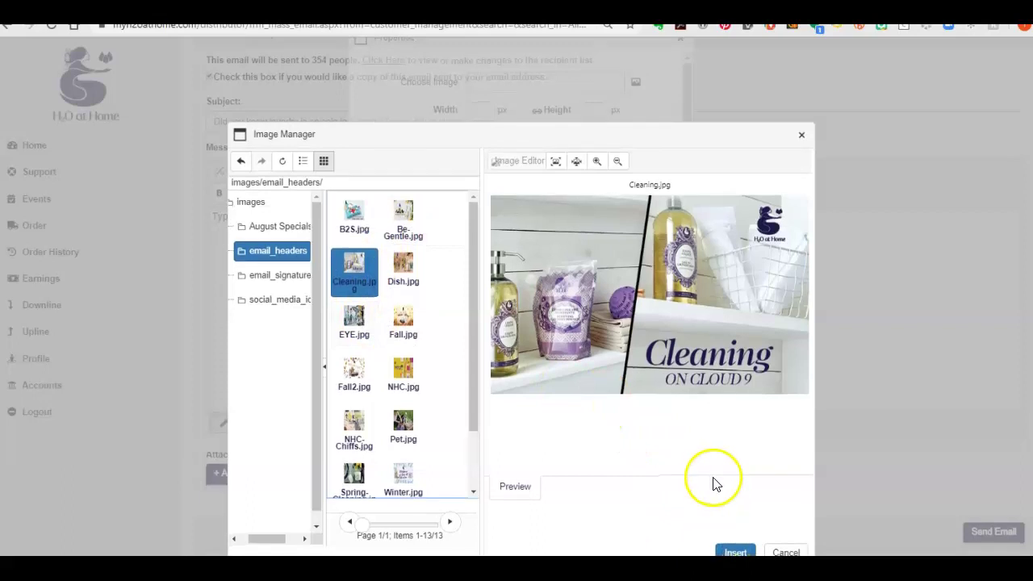
pyautogui.click(733, 552)
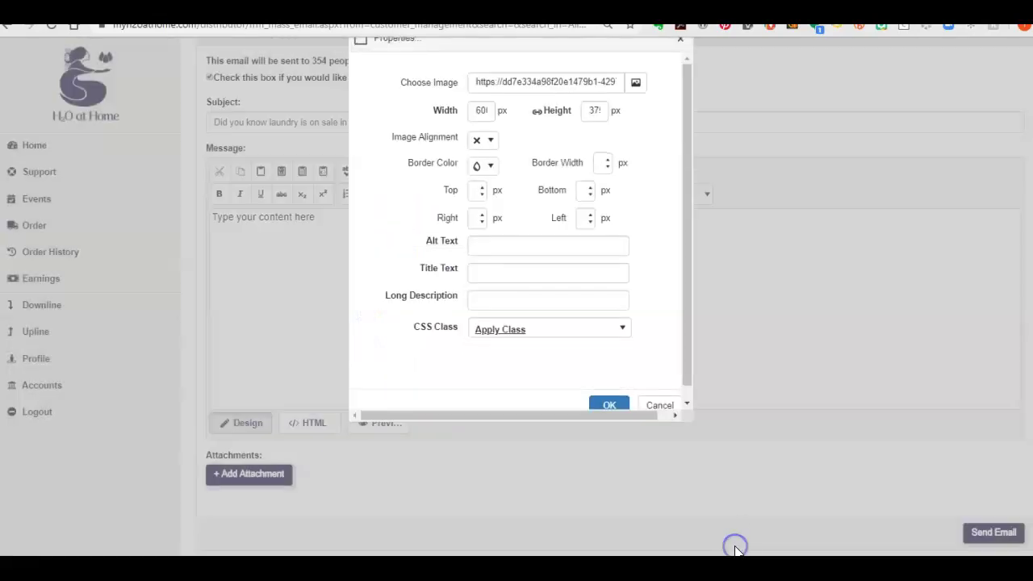
pyautogui.click(611, 406)
# Try centred and right alignment on the header image
pyautogui.scroll(-1, 776, 351)
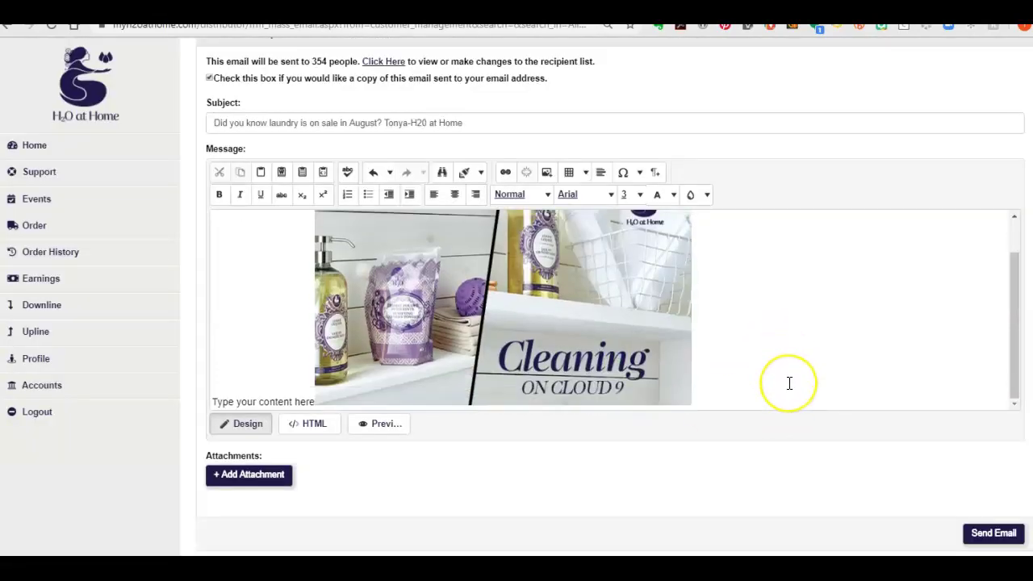
pyautogui.scroll(1, 789, 382)
pyautogui.scroll(-1, 789, 382)
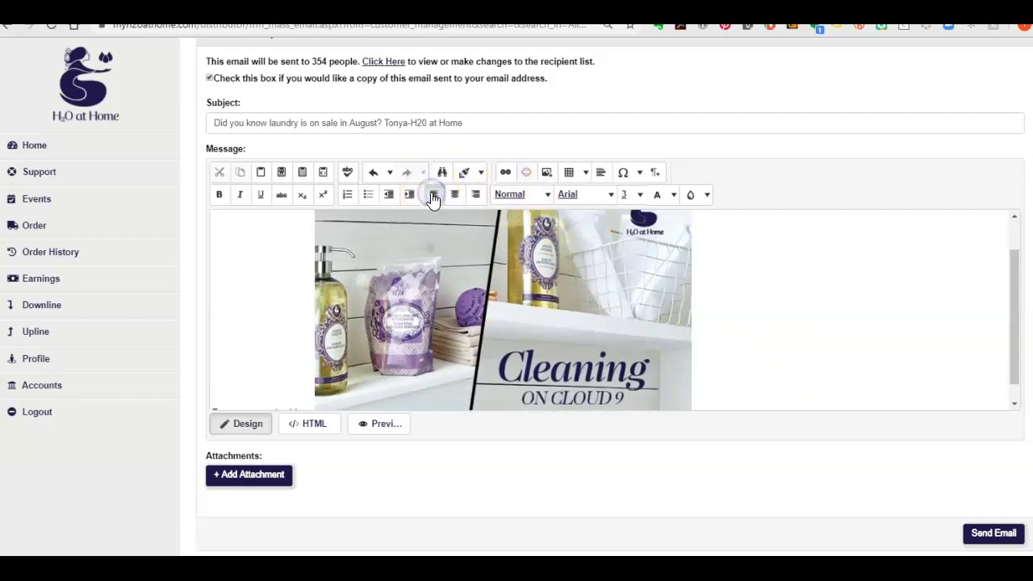
pyautogui.click(455, 198)
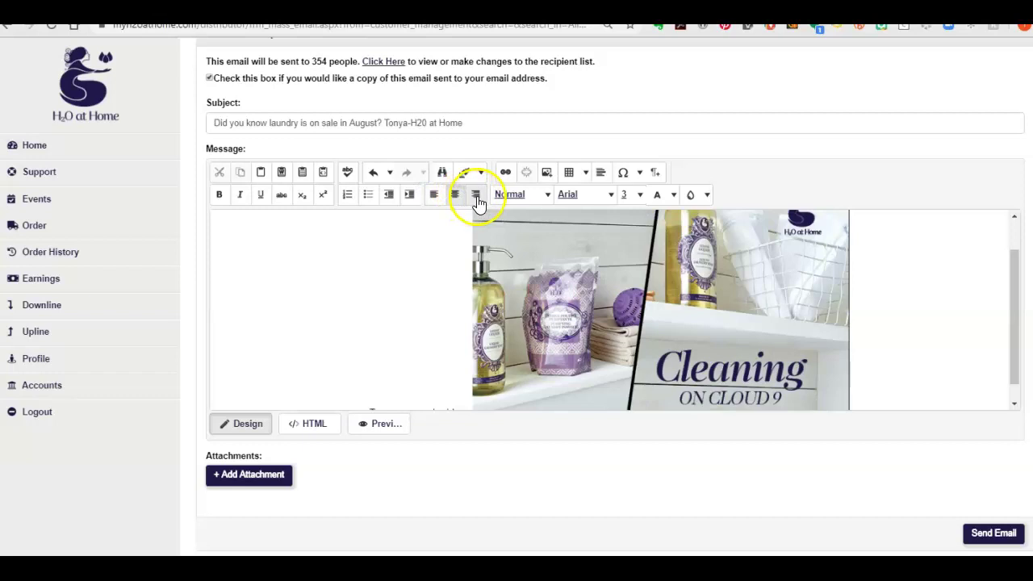
pyautogui.click(476, 197)
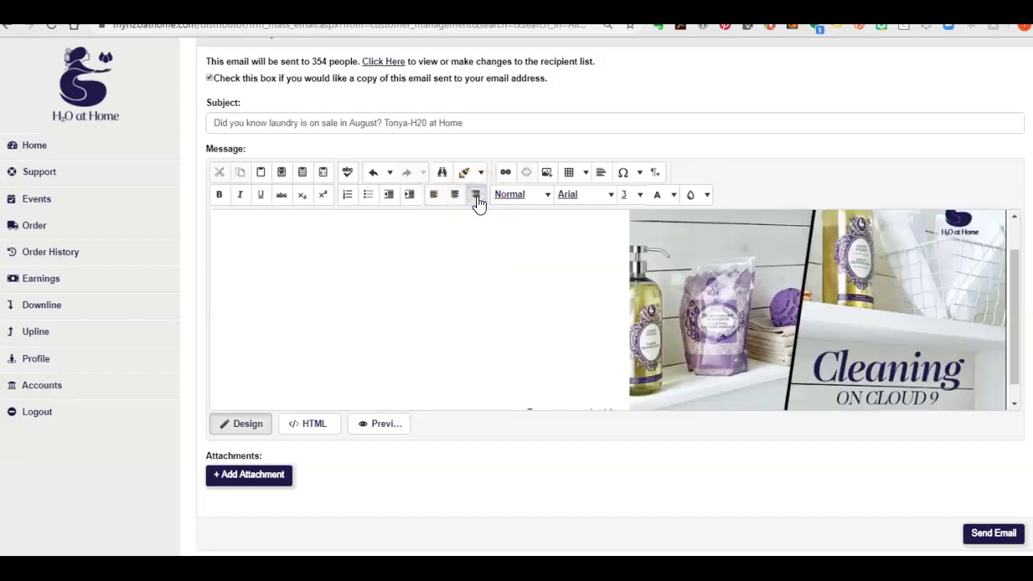
pyautogui.click(461, 200)
# Left-align the header image and add an empty line below the placeholder text
pyautogui.scroll(-1, 565, 286)
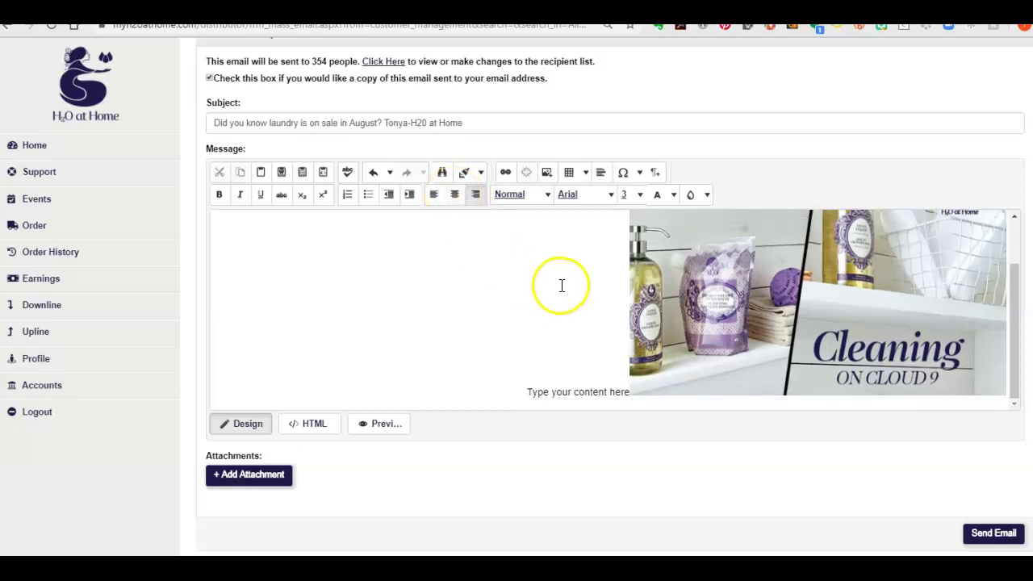
pyautogui.click(574, 391)
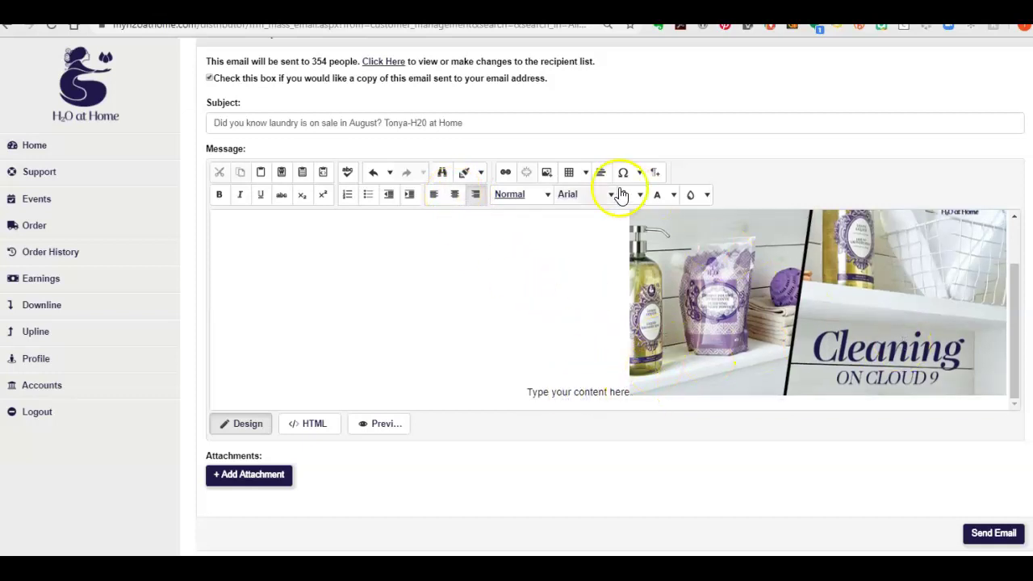
pyautogui.click(436, 195)
pyautogui.click(765, 291)
pyautogui.click(809, 348)
pyautogui.click(783, 346)
pyautogui.press('Return')
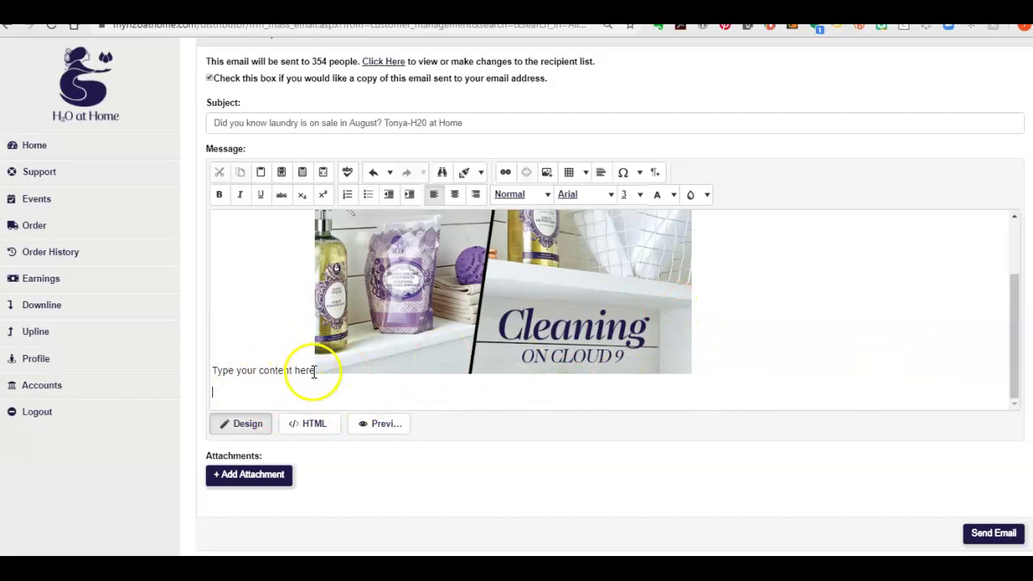
# Put the cursor on the empty line below the image and bring up the Insert Table options
pyautogui.click(586, 174)
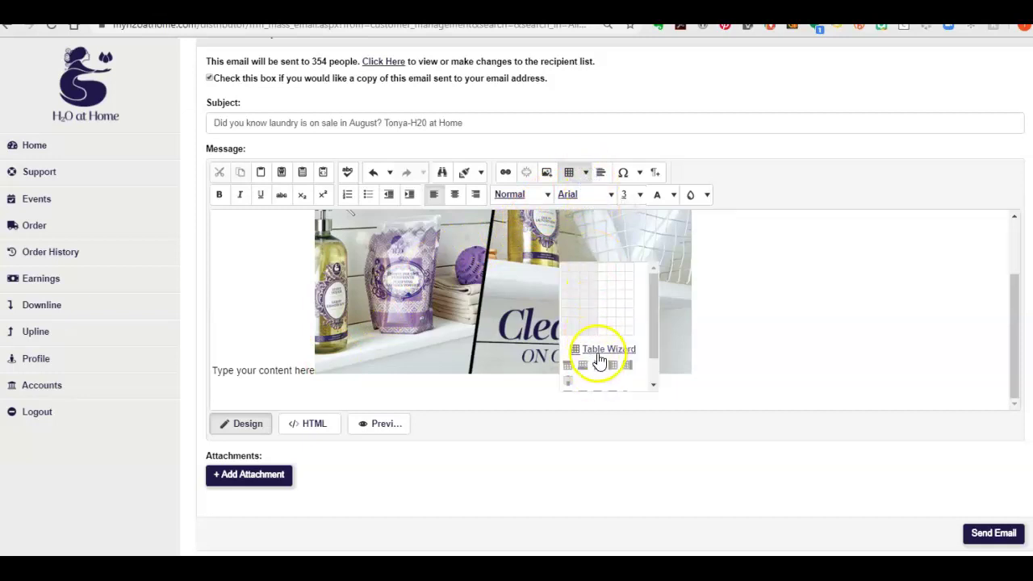
pyautogui.scroll(2, 662, 306)
pyautogui.click(650, 318)
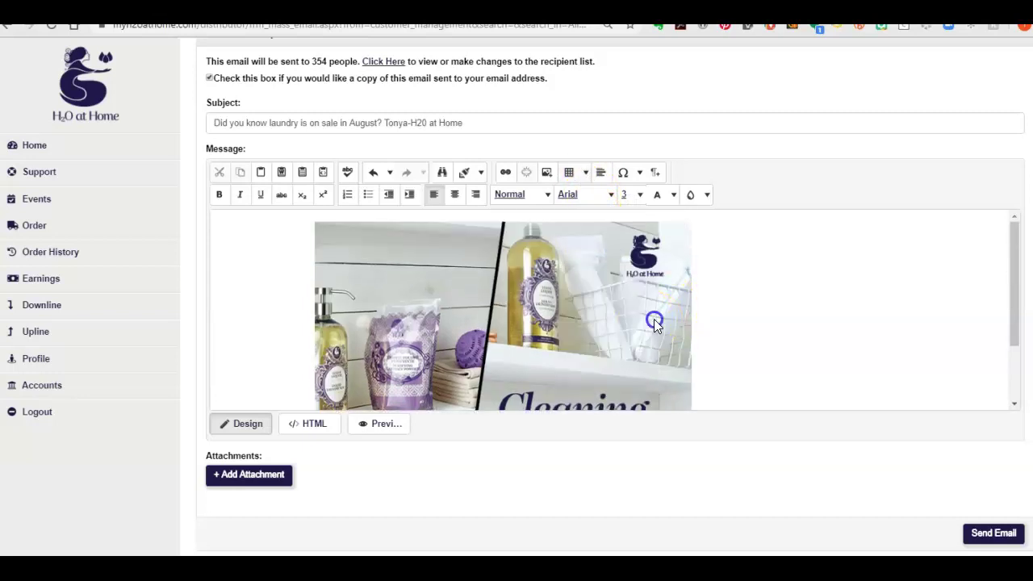
pyautogui.click(586, 175)
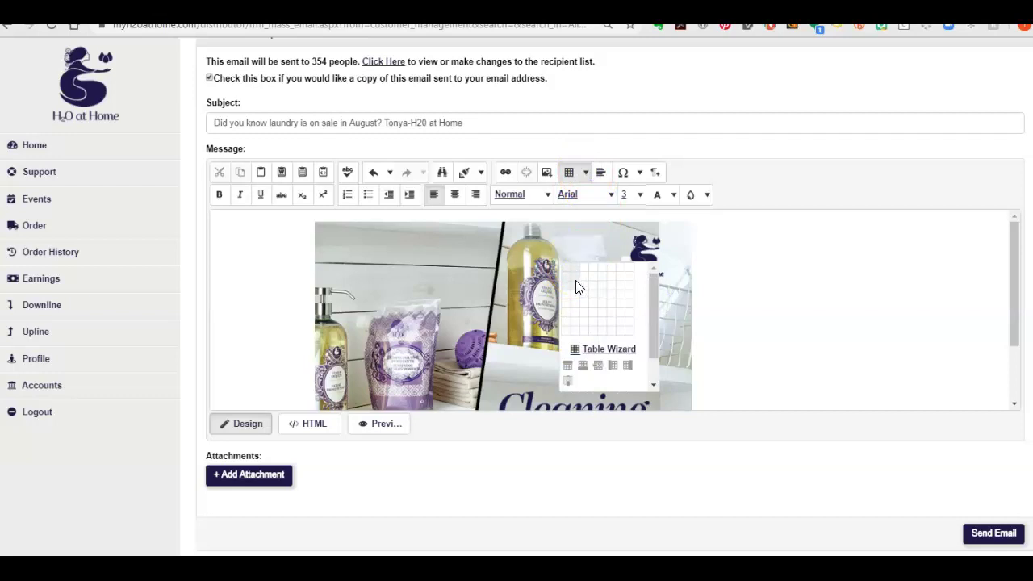
pyautogui.scroll(-2, 747, 355)
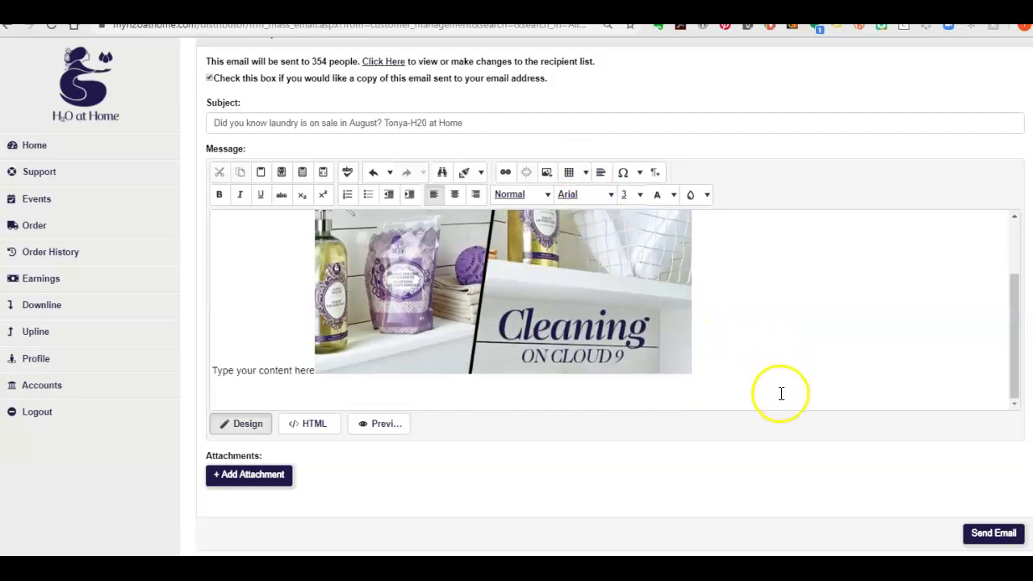
pyautogui.click(256, 381)
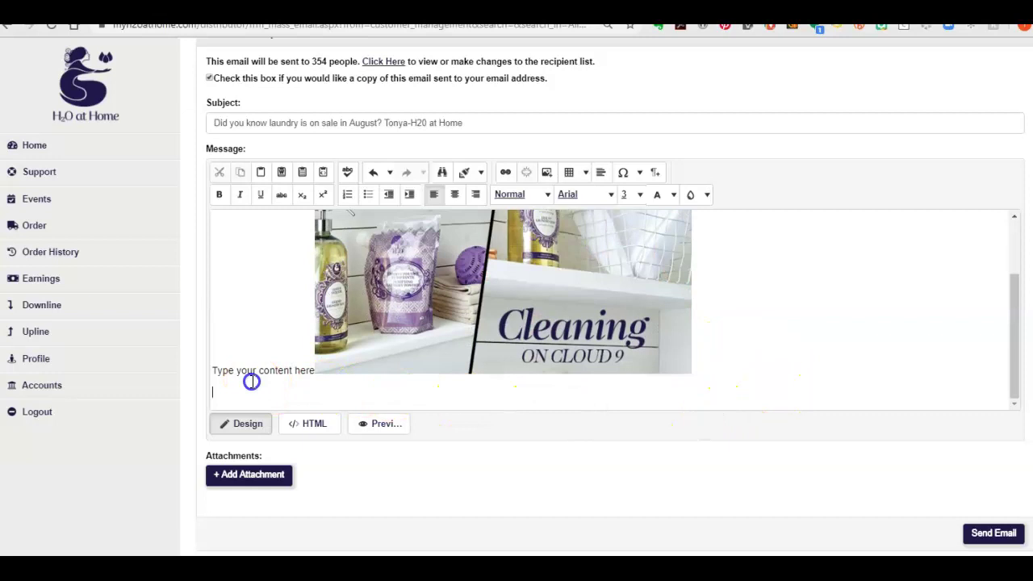
pyautogui.click(586, 174)
pyautogui.press('Escape')
pyautogui.click(231, 381)
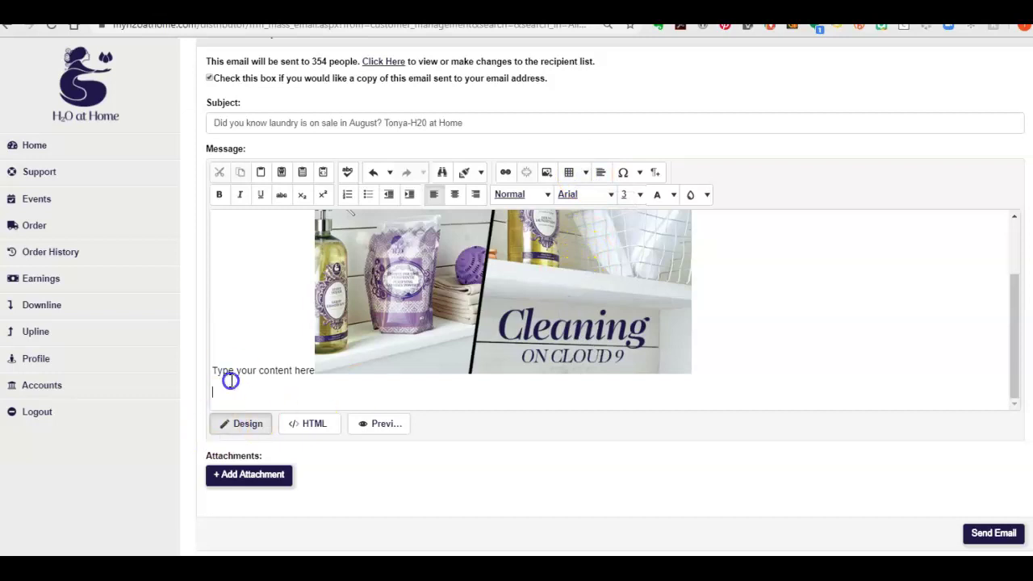
pyautogui.click(577, 181)
# Open the Table Wizard and look through its cell, layout and accessibility settings
pyautogui.click(600, 349)
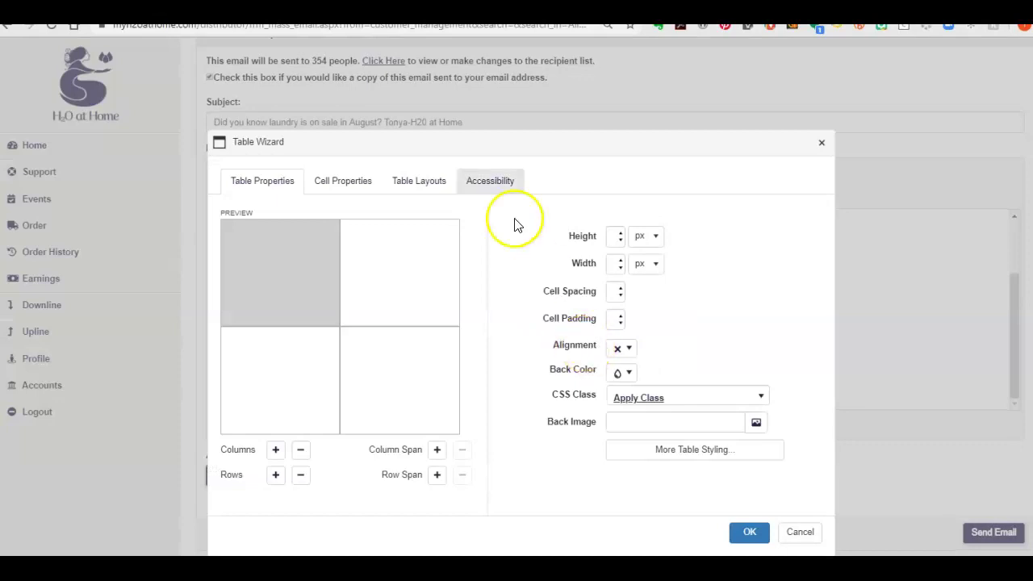
pyautogui.click(385, 278)
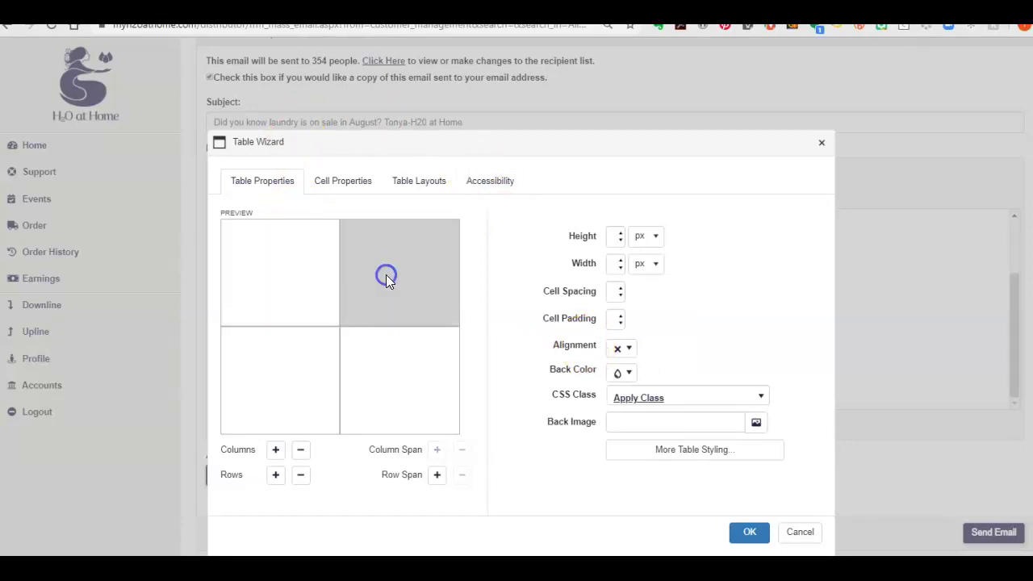
pyautogui.click(280, 273)
pyautogui.click(361, 185)
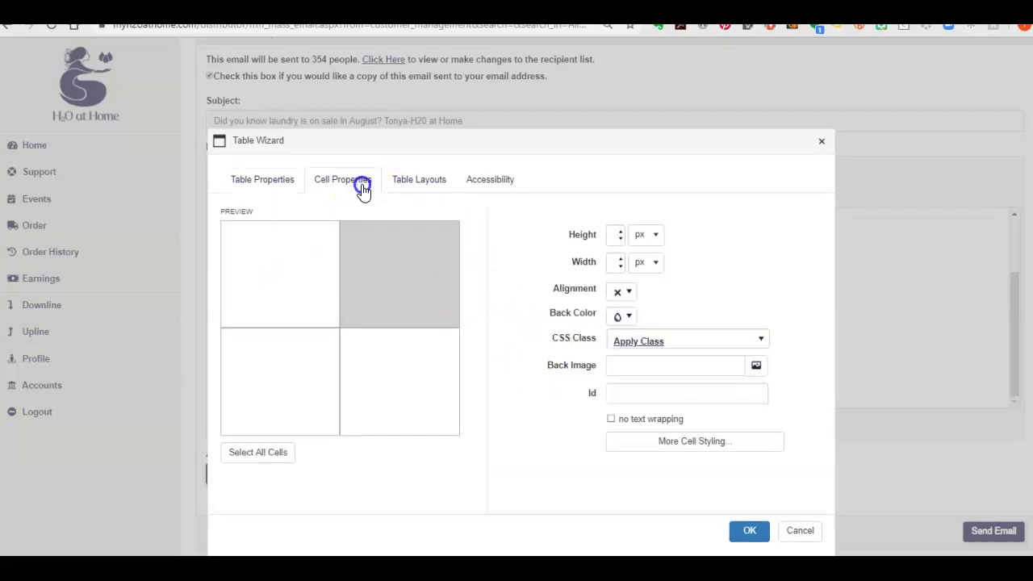
pyautogui.click(415, 181)
pyautogui.click(477, 178)
pyautogui.click(242, 185)
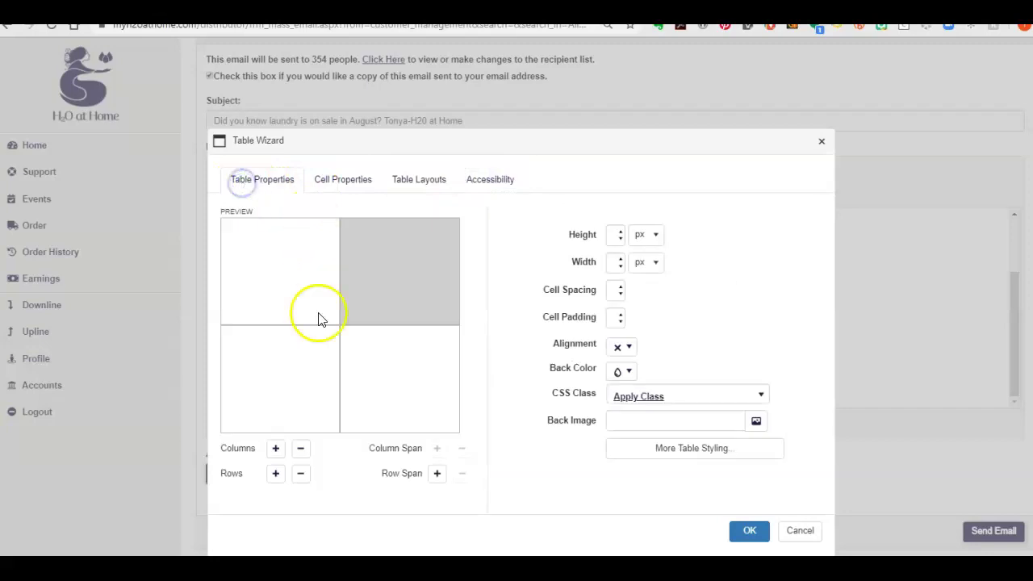
# Set the table to 2 columns and 3 rows and insert it, without a background image
pyautogui.click(278, 454)
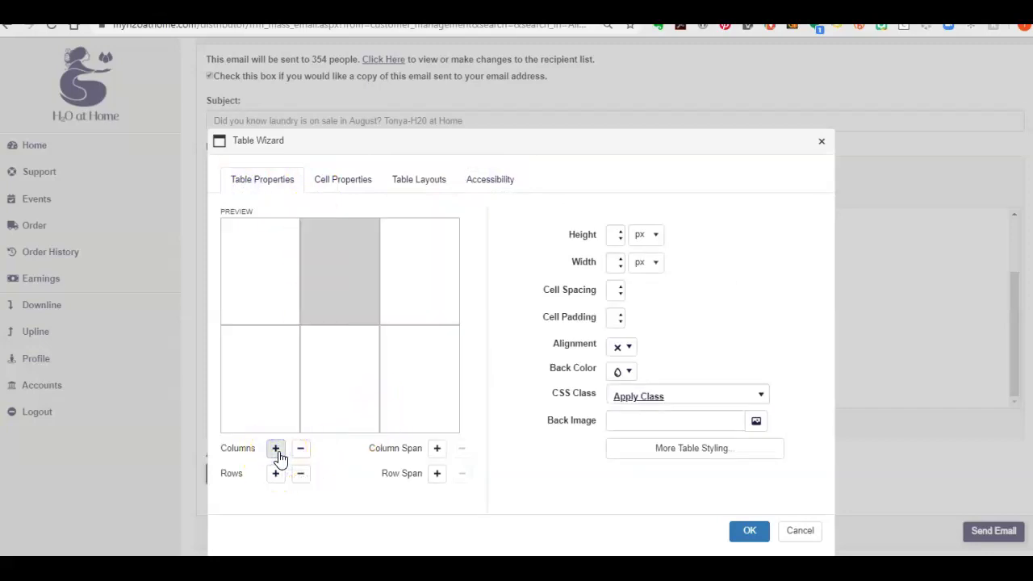
pyautogui.click(298, 453)
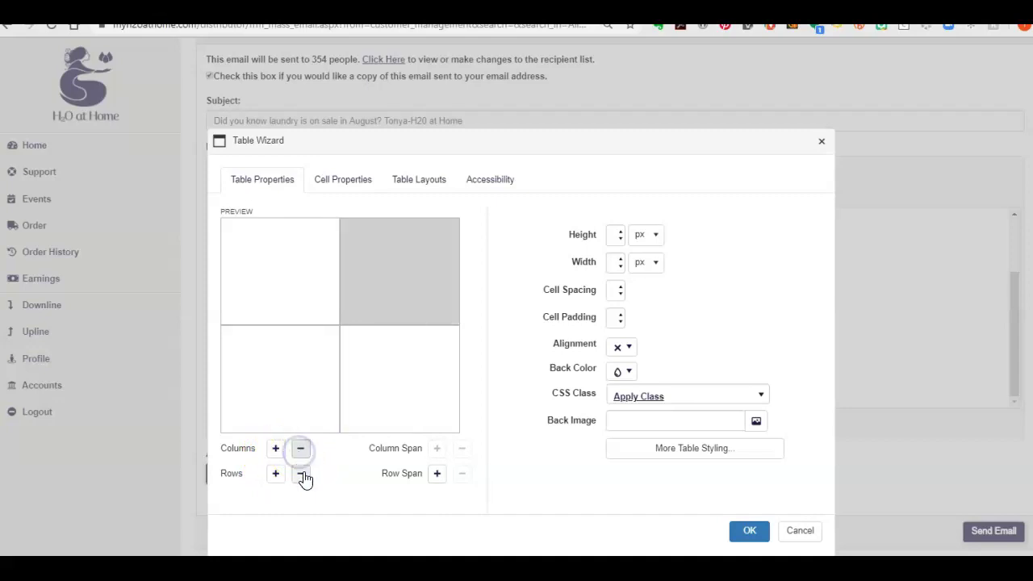
pyautogui.click(274, 476)
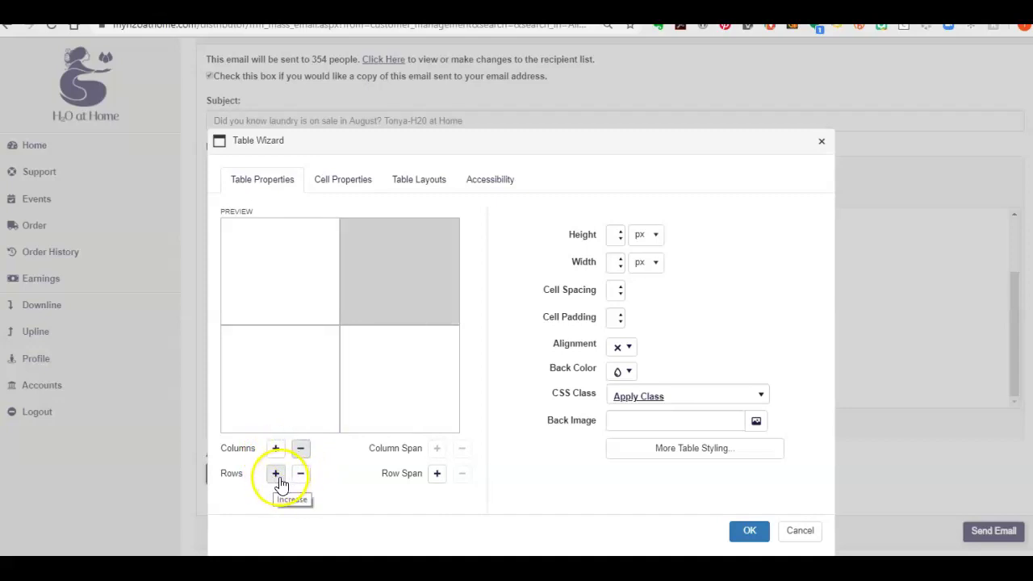
pyautogui.click(275, 474)
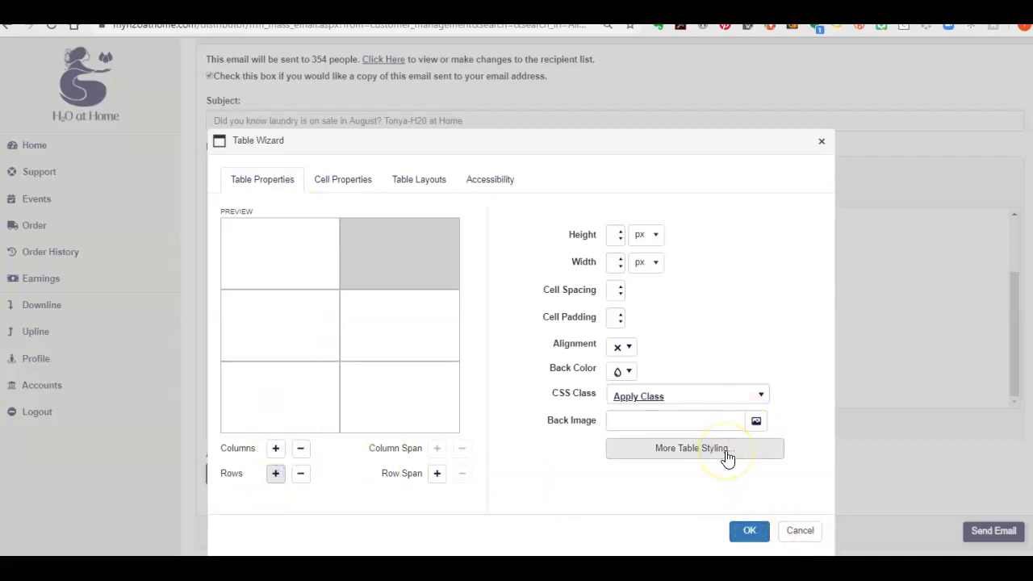
pyautogui.click(756, 424)
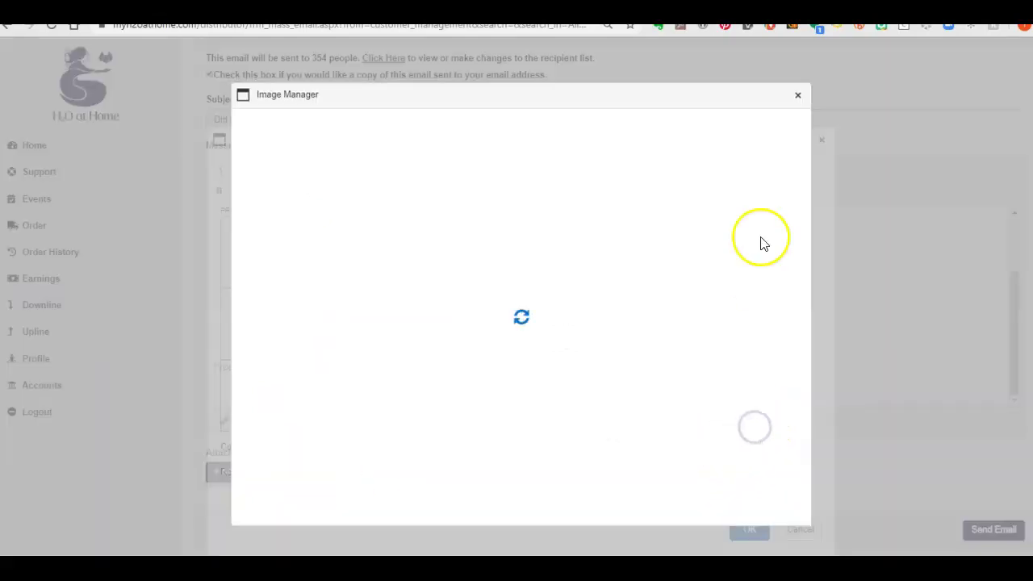
pyautogui.click(801, 96)
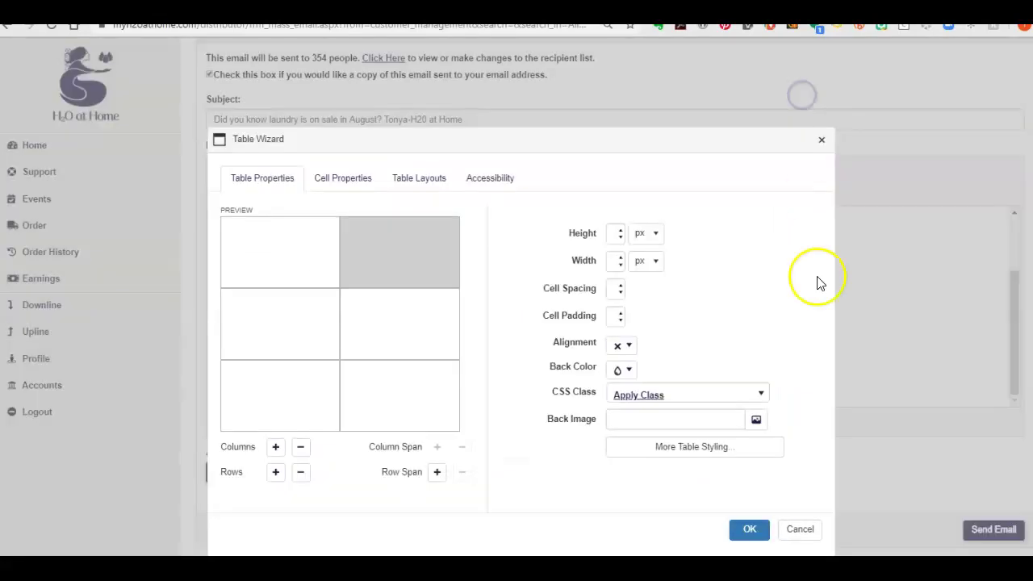
pyautogui.click(749, 530)
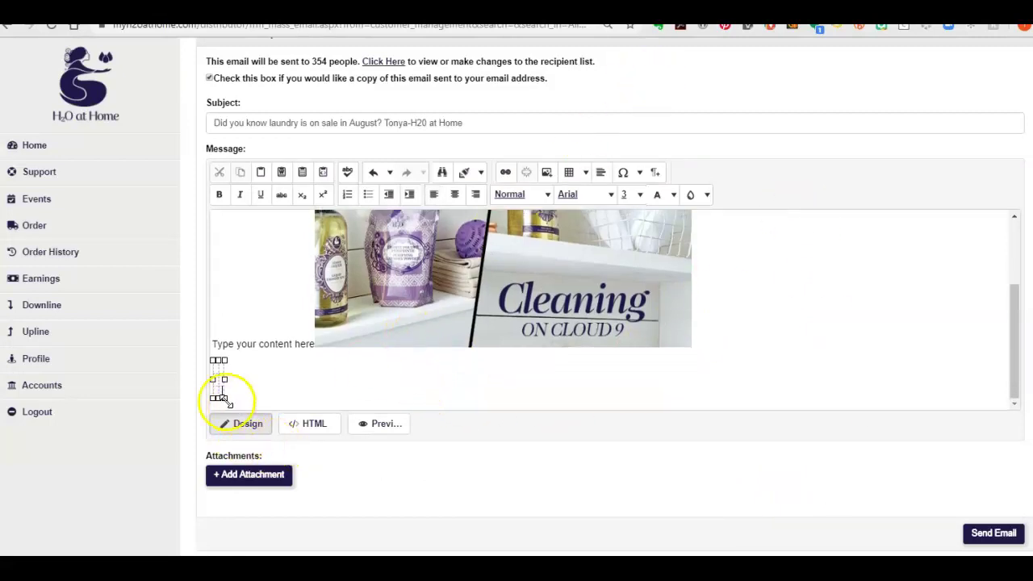
# Stretch the table wide and insert laundry_customer_0819.jpg from August Specials 2019 into it
pyautogui.moveTo(224, 398); pyautogui.dragTo(712, 415)
pyautogui.scroll(-1, 791, 344)
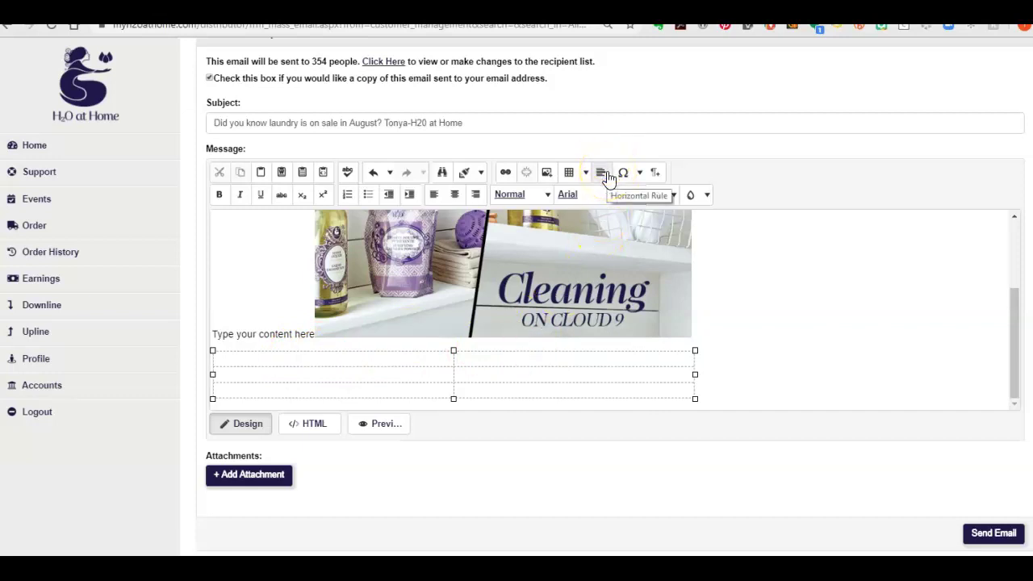
pyautogui.click(547, 173)
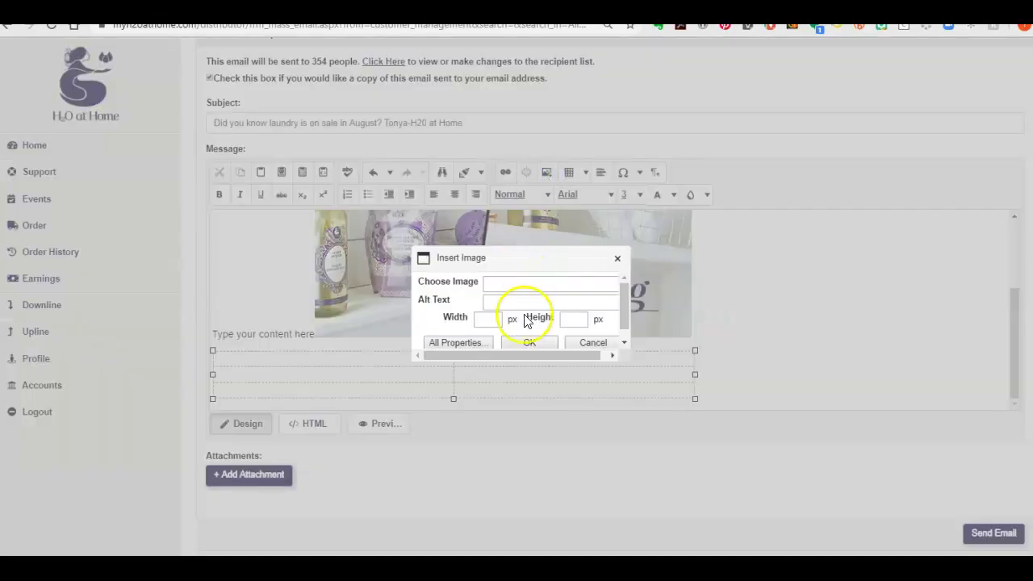
pyautogui.click(456, 343)
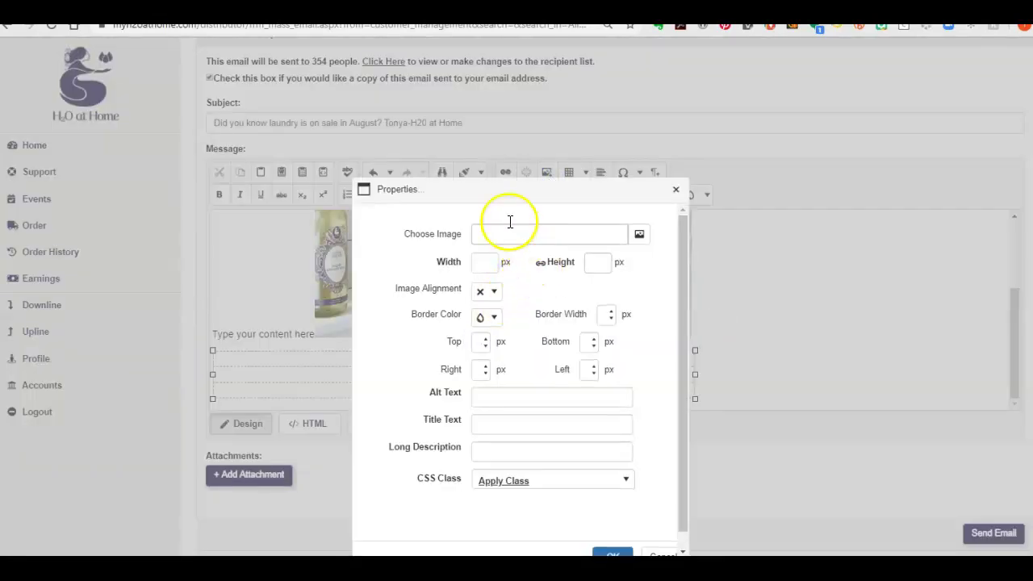
pyautogui.click(635, 234)
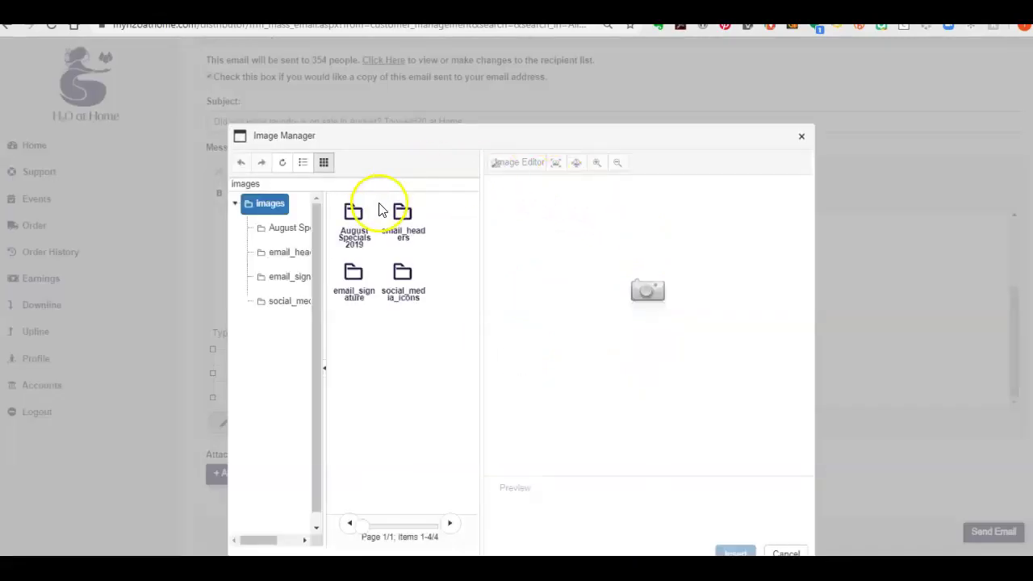
pyautogui.click(358, 229)
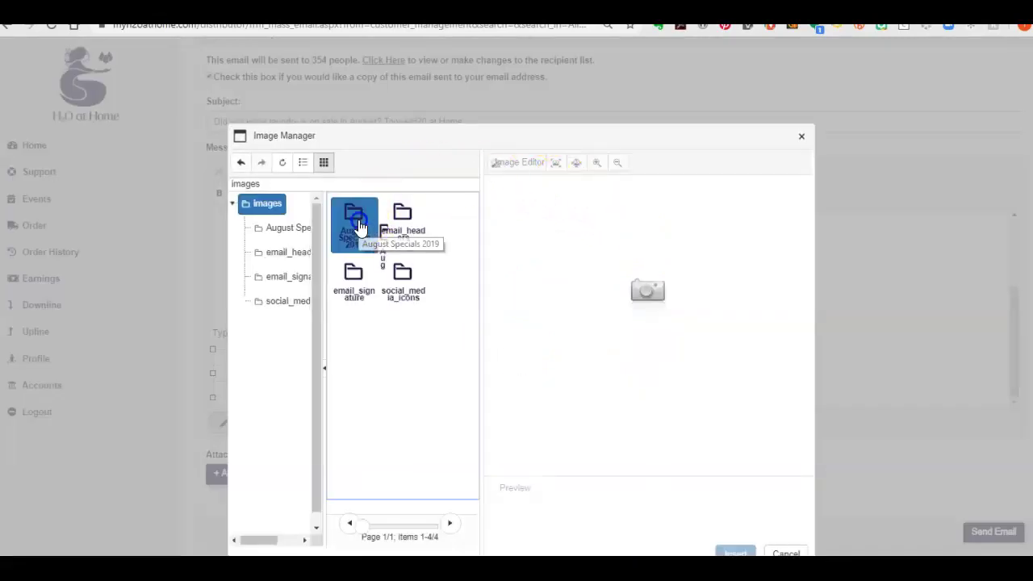
pyautogui.click(292, 230)
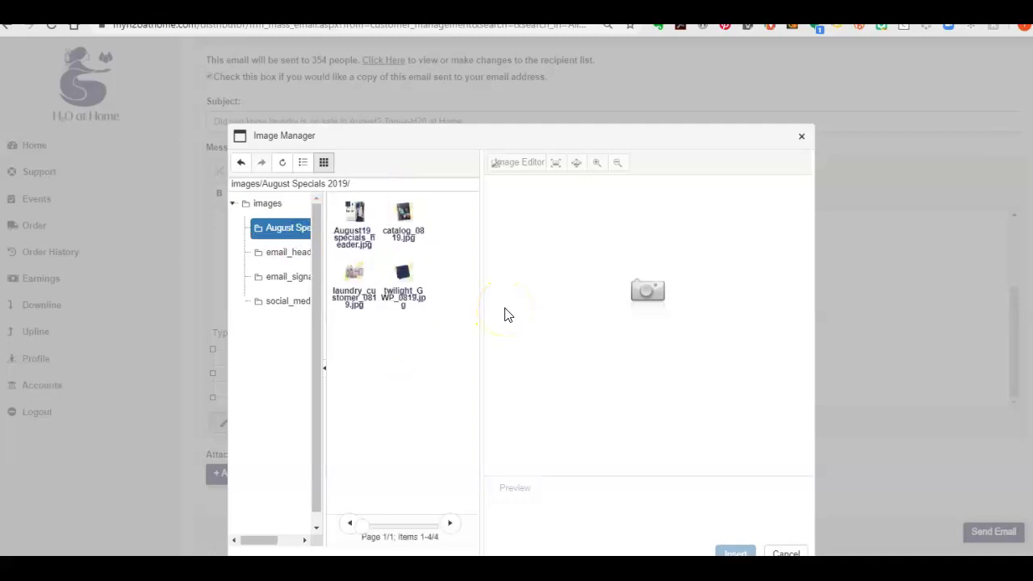
pyautogui.click(355, 274)
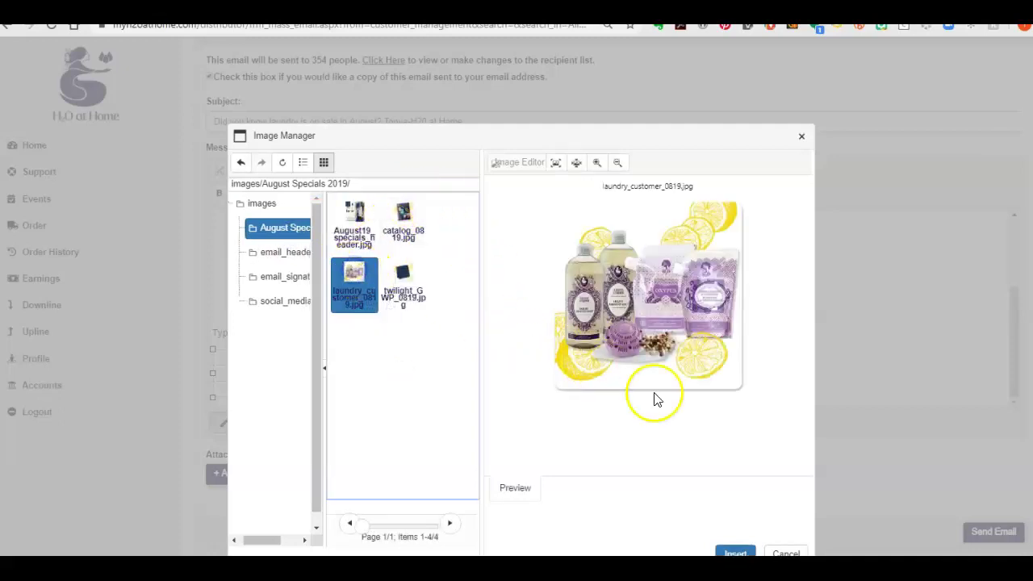
pyautogui.click(734, 554)
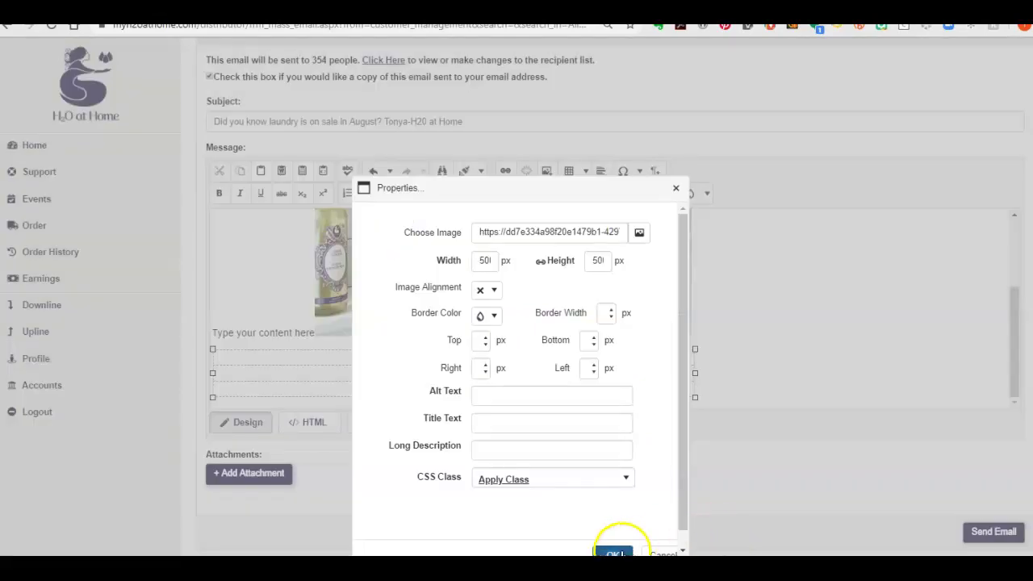
pyautogui.click(615, 553)
pyautogui.scroll(-3, 701, 380)
pyautogui.scroll(2, 701, 366)
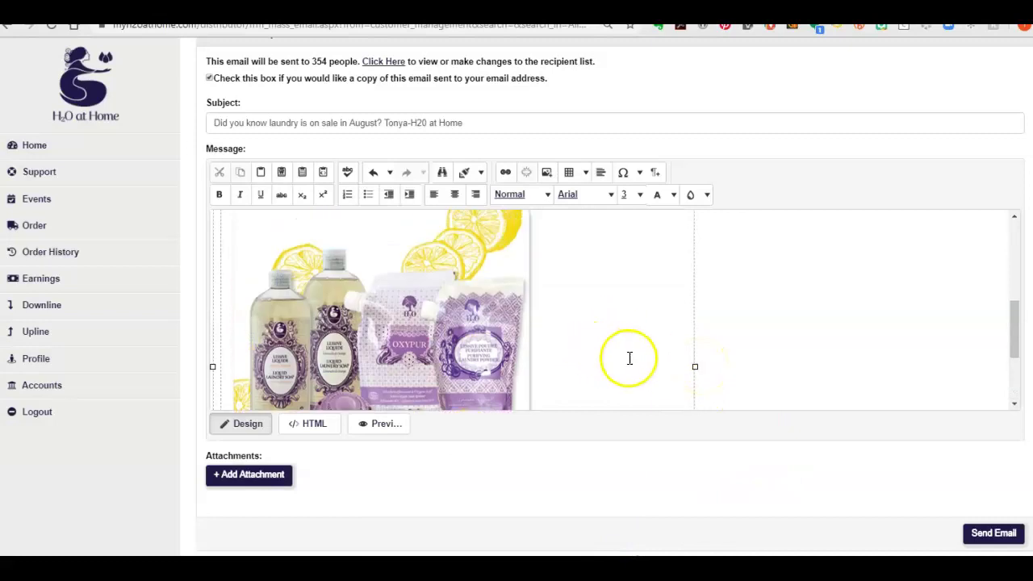
# Widen the table further right and place the cursor in the empty left cell
pyautogui.moveTo(696, 369); pyautogui.dragTo(784, 364)
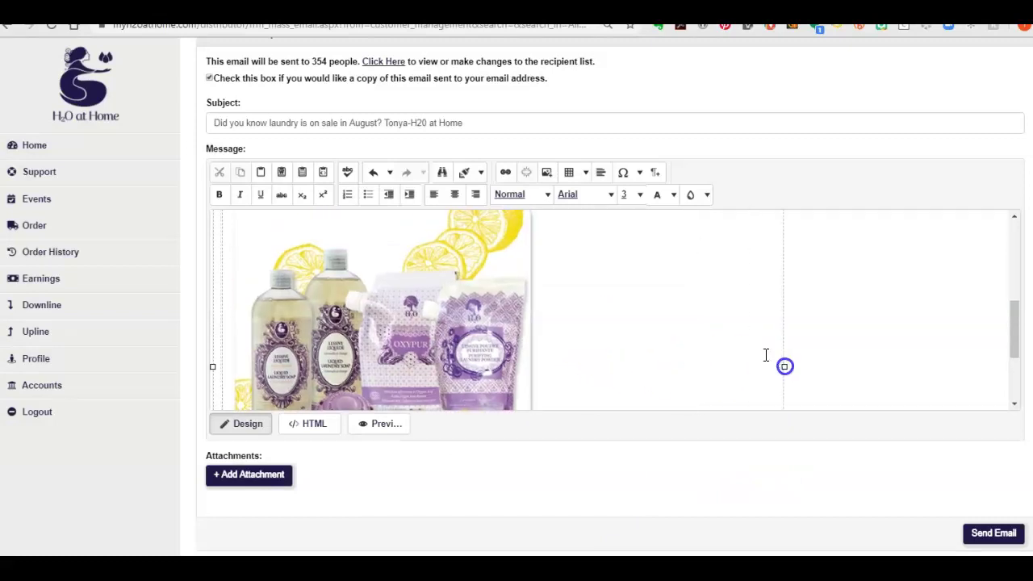
pyautogui.click(217, 282)
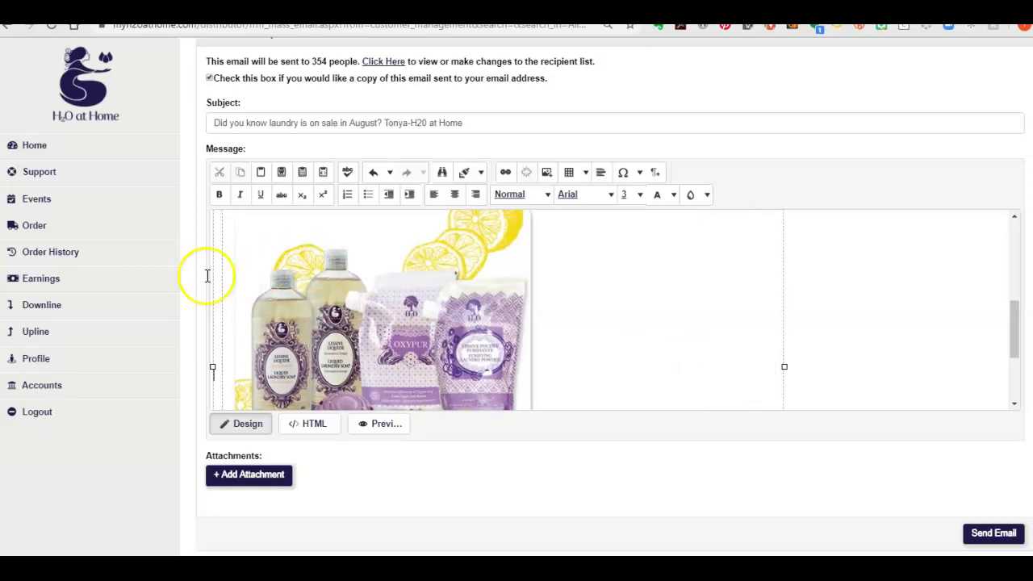
pyautogui.scroll(-1, 217, 315)
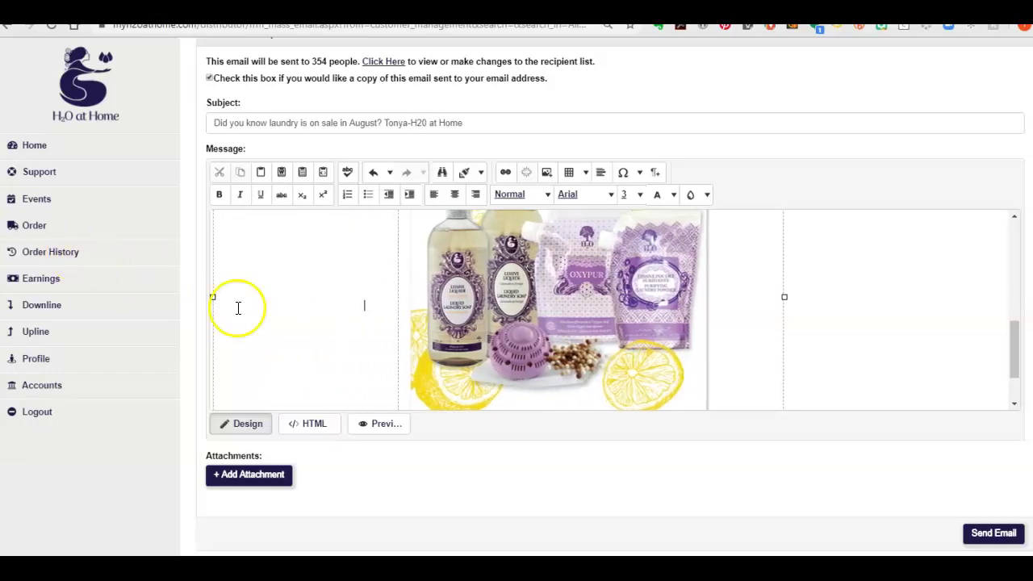
pyautogui.scroll(3, 317, 331)
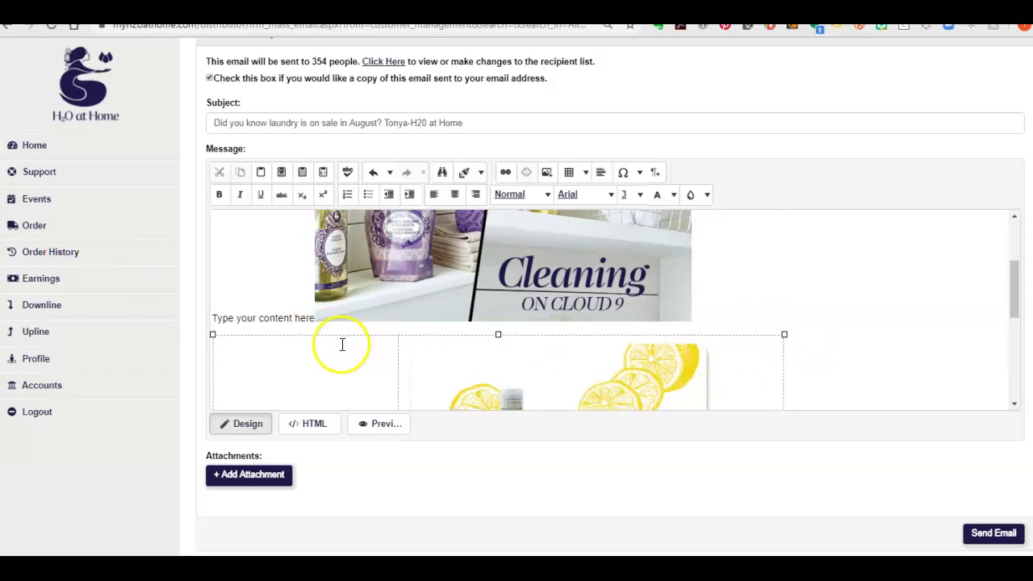
pyautogui.click(287, 363)
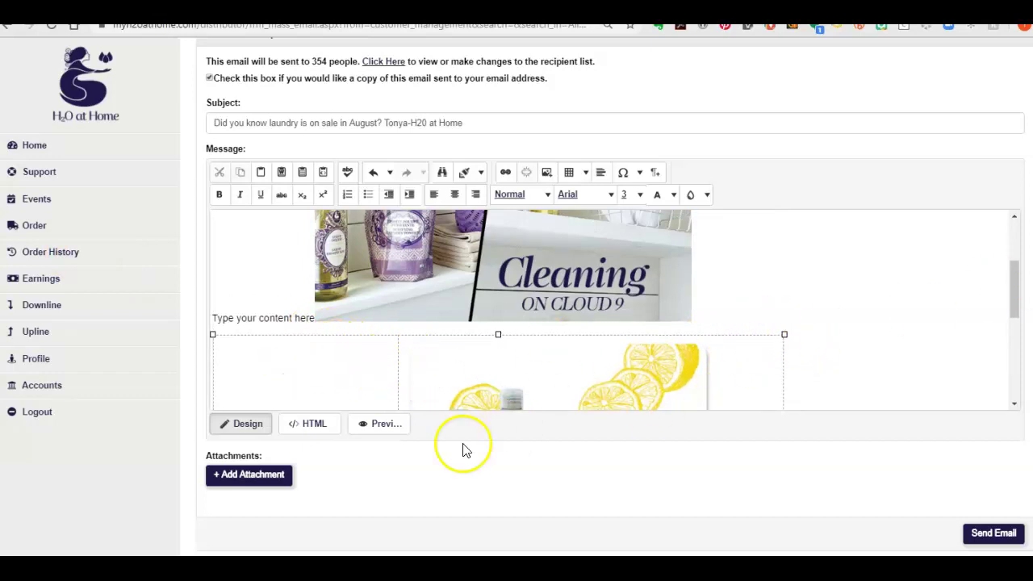
pyautogui.click(319, 357)
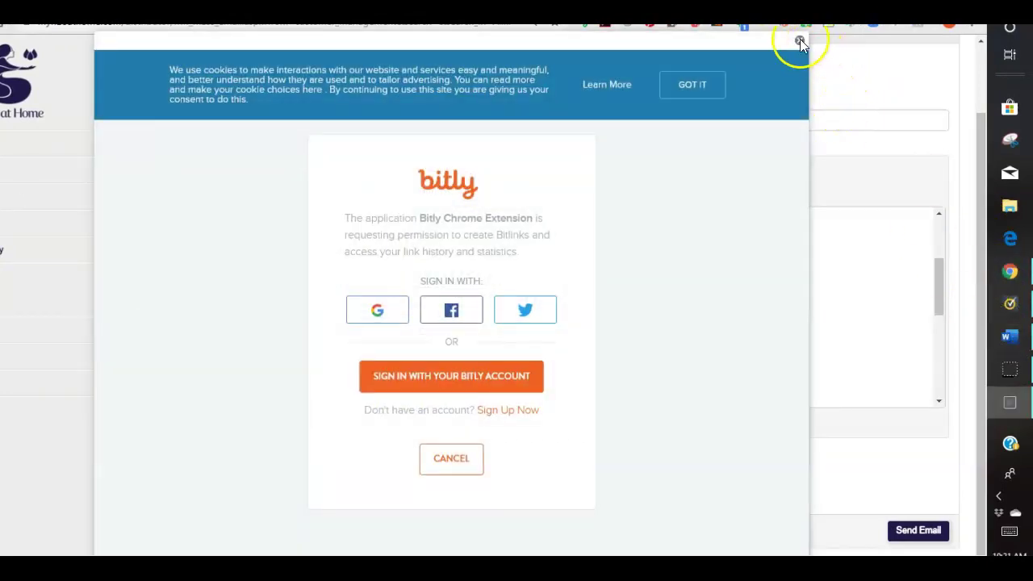
# Dismiss the Bitly sign-in request to return to the email draft
pyautogui.click(799, 41)
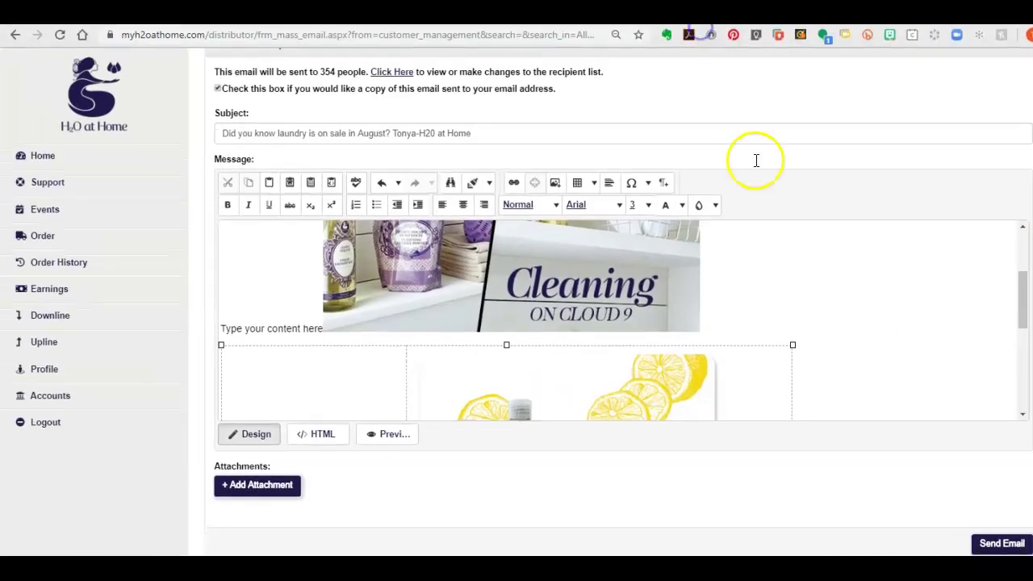
# Below the lemon laundry image, start a new hyperlink and clear a link pasted into the text field
pyautogui.scroll(-3, 747, 278)
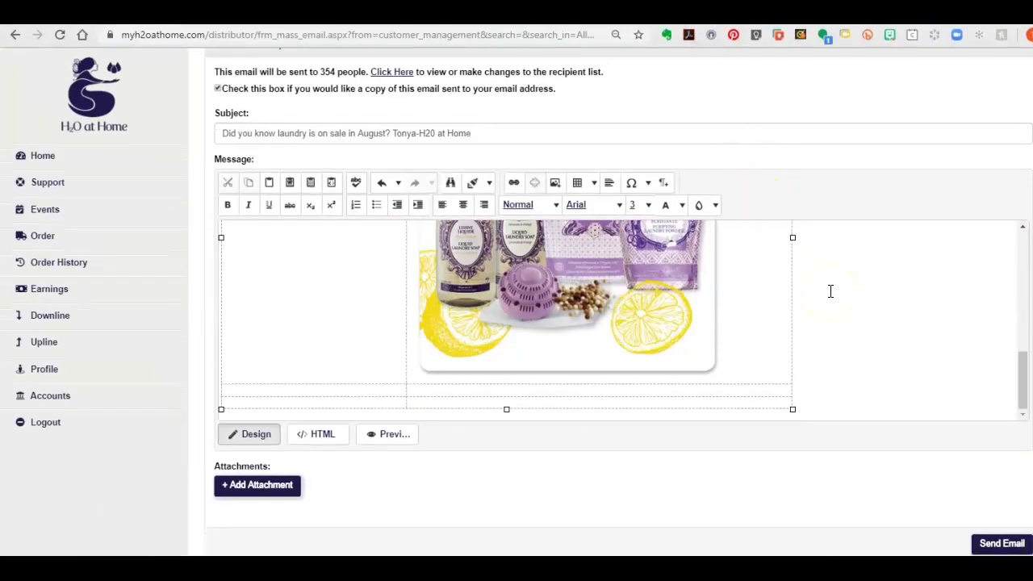
pyautogui.click(469, 405)
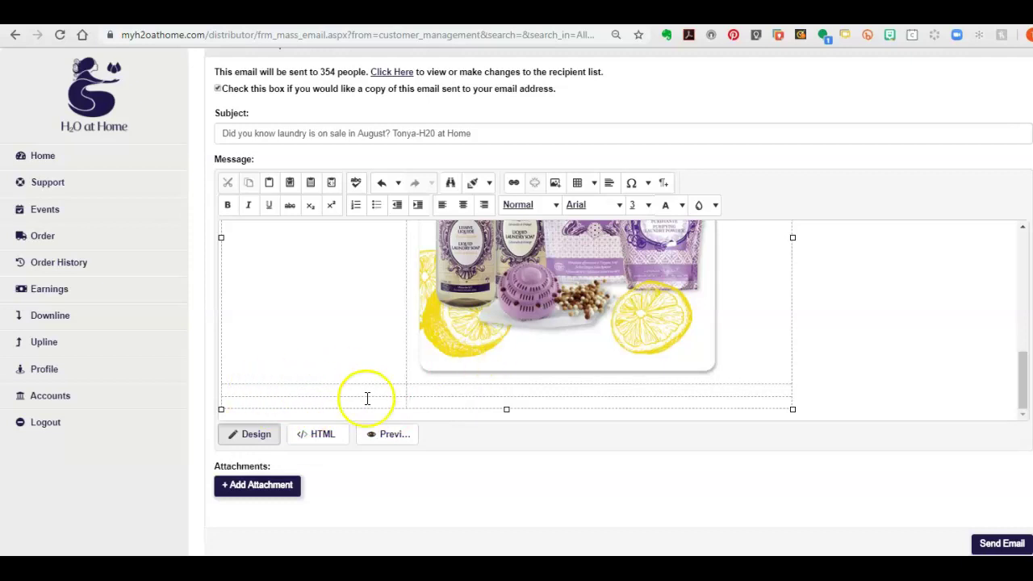
pyautogui.click(332, 403)
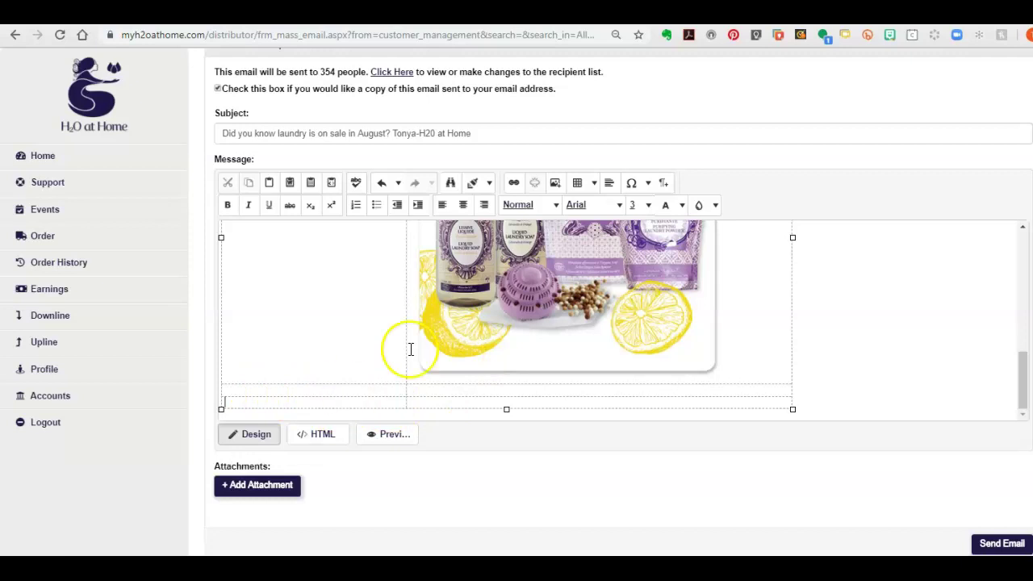
pyautogui.click(515, 184)
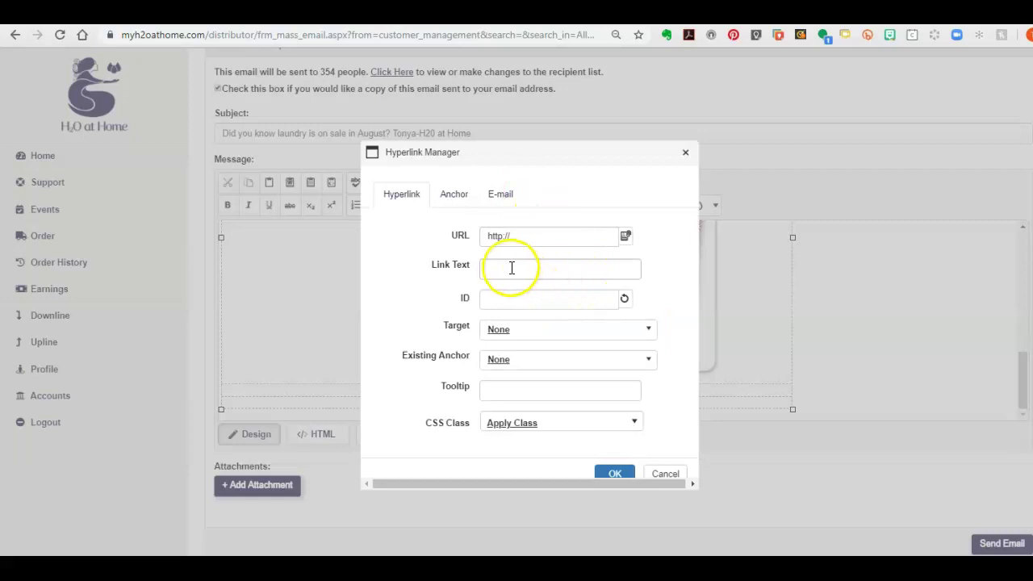
pyautogui.rightClick(511, 270)
pyautogui.click(544, 375)
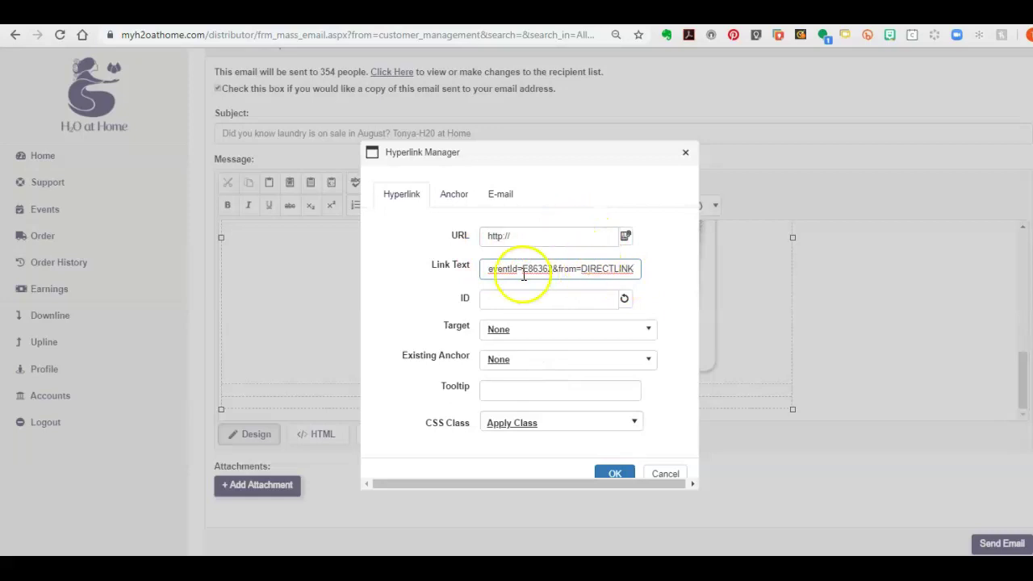
pyautogui.moveTo(627, 270); pyautogui.dragTo(325, 274)
pyautogui.press('BackSpace')
# Paste the order page URL as the address and insert the 'Click here to order' link
pyautogui.rightClick(525, 230)
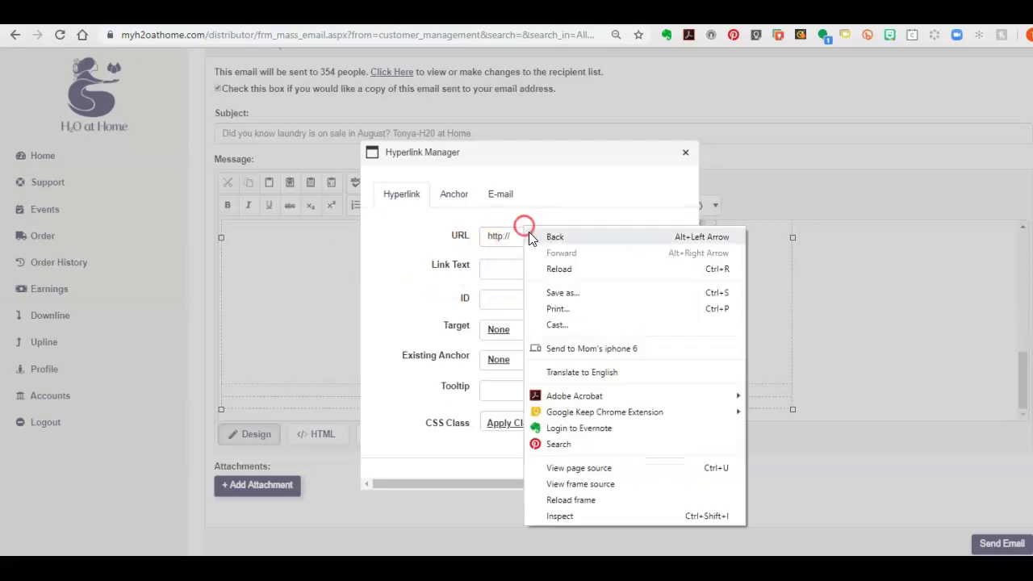
pyautogui.click(516, 233)
pyautogui.press('BackSpace')
pyautogui.rightClick(552, 241)
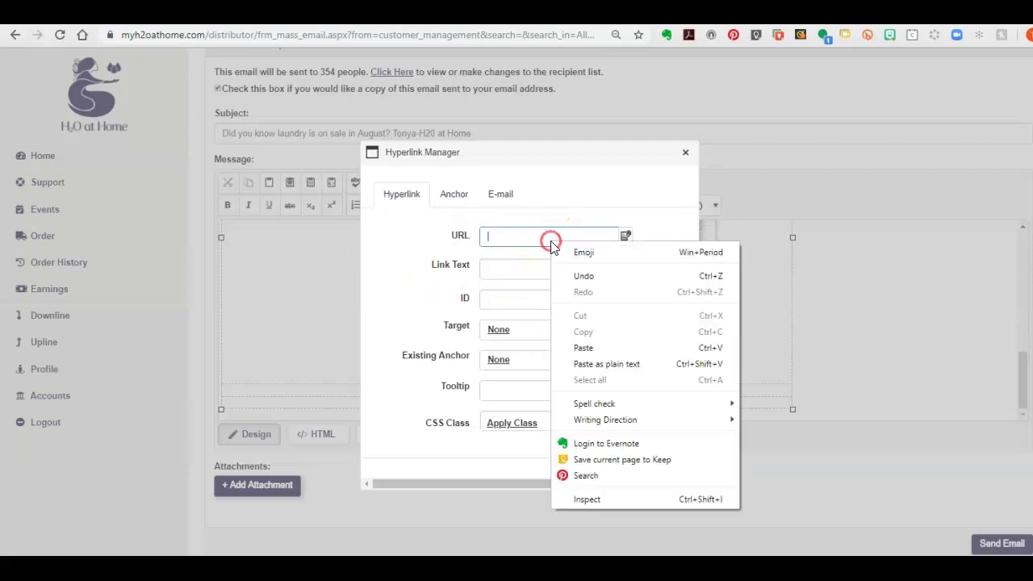
pyautogui.click(587, 347)
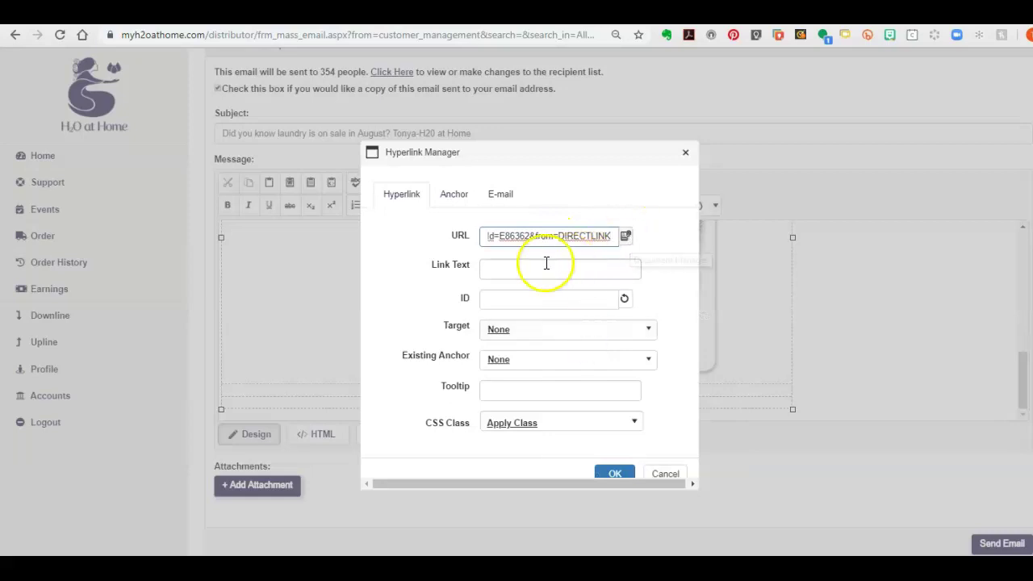
pyautogui.click(501, 268)
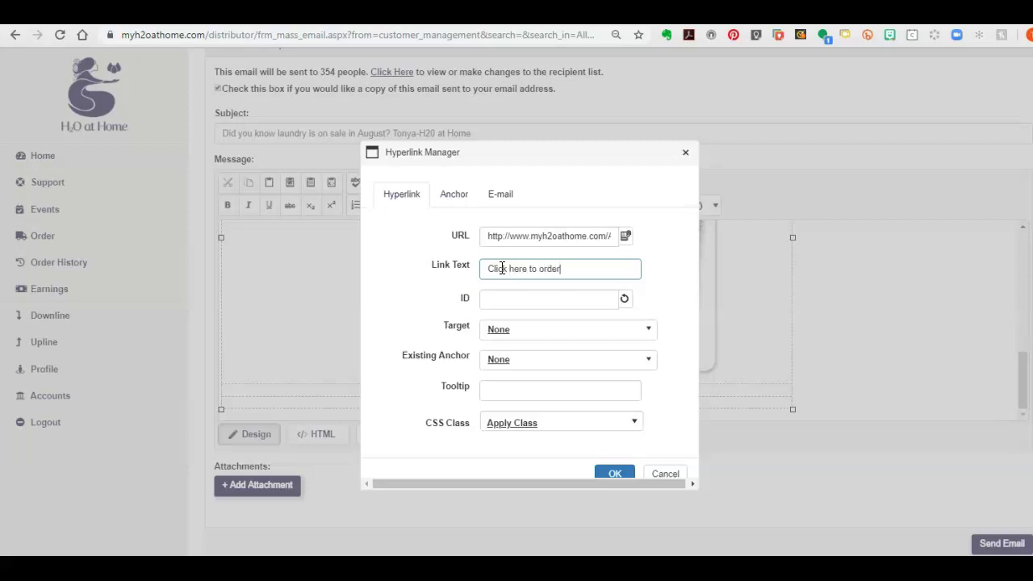
pyautogui.scroll(-1, 618, 408)
pyautogui.click(613, 469)
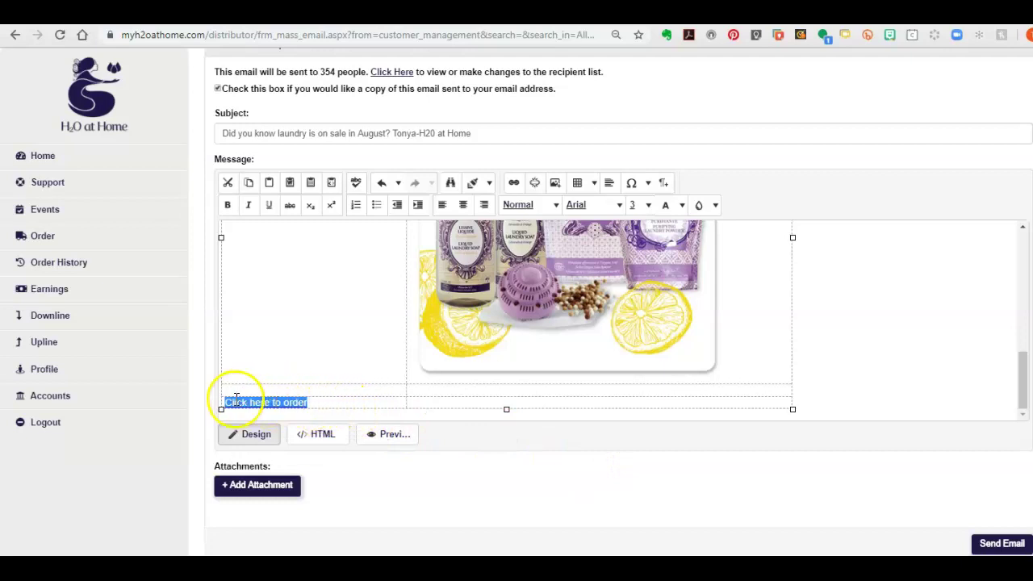
pyautogui.click(378, 349)
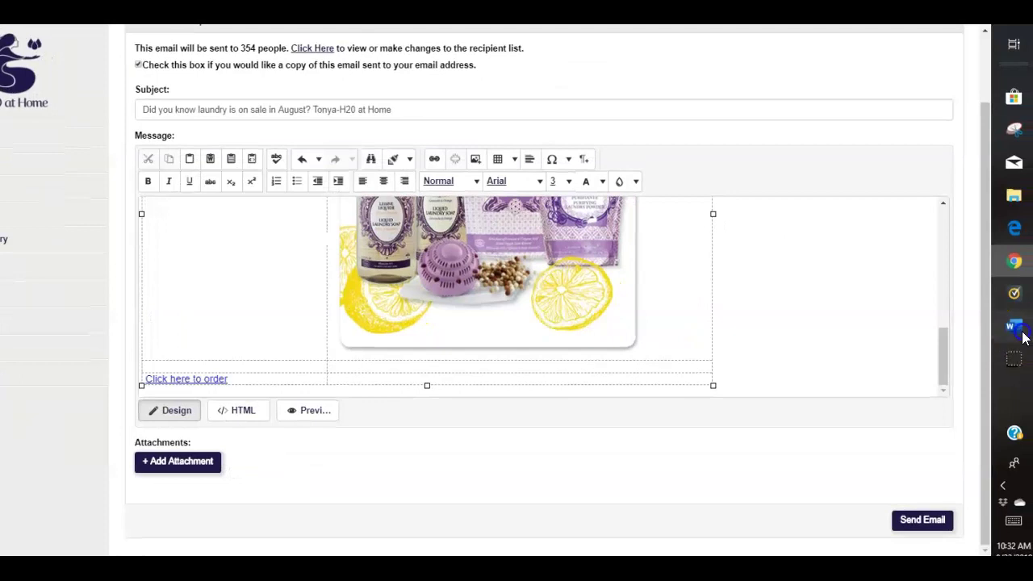
# Copy all the Customer Special sale text from the Word document, then minimize Word unsaved
pyautogui.click(1021, 334)
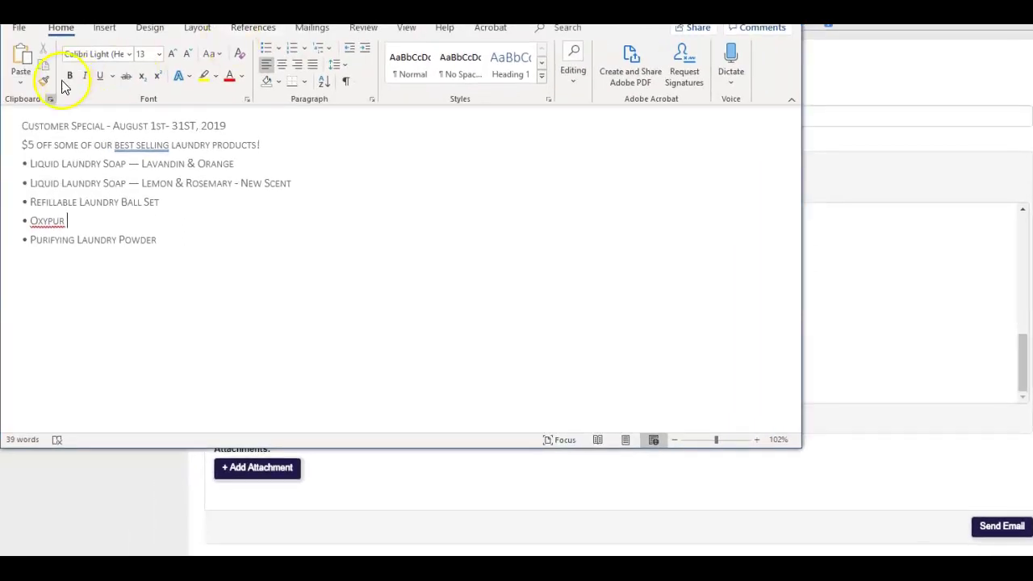
pyautogui.moveTo(21, 126); pyautogui.dragTo(193, 258)
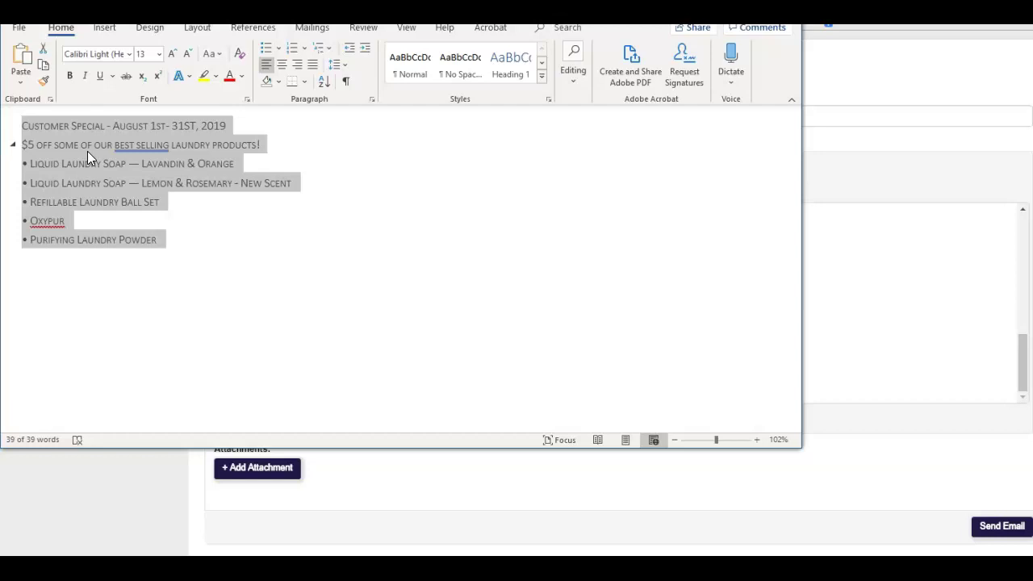
pyautogui.rightClick(88, 154)
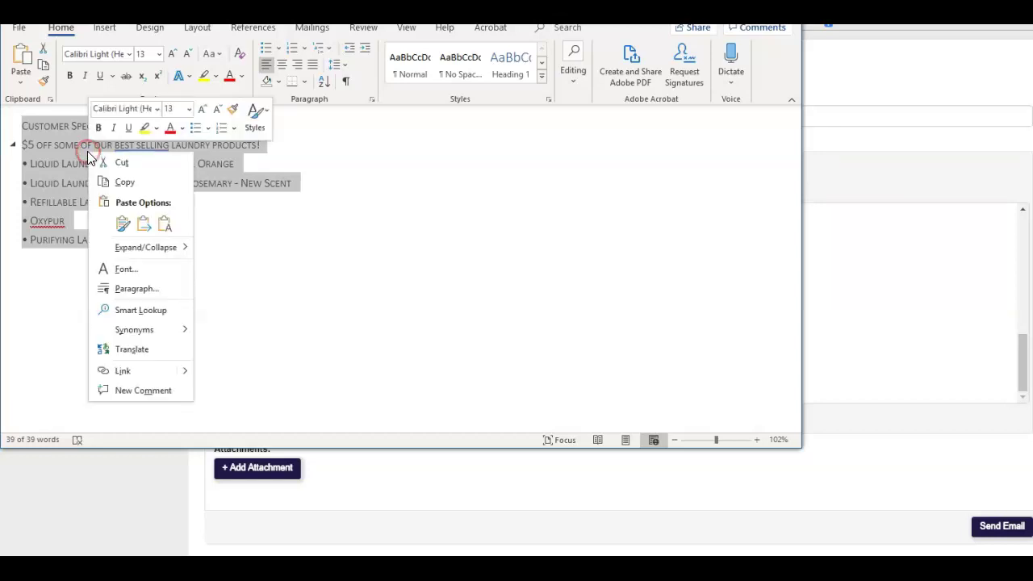
pyautogui.click(123, 184)
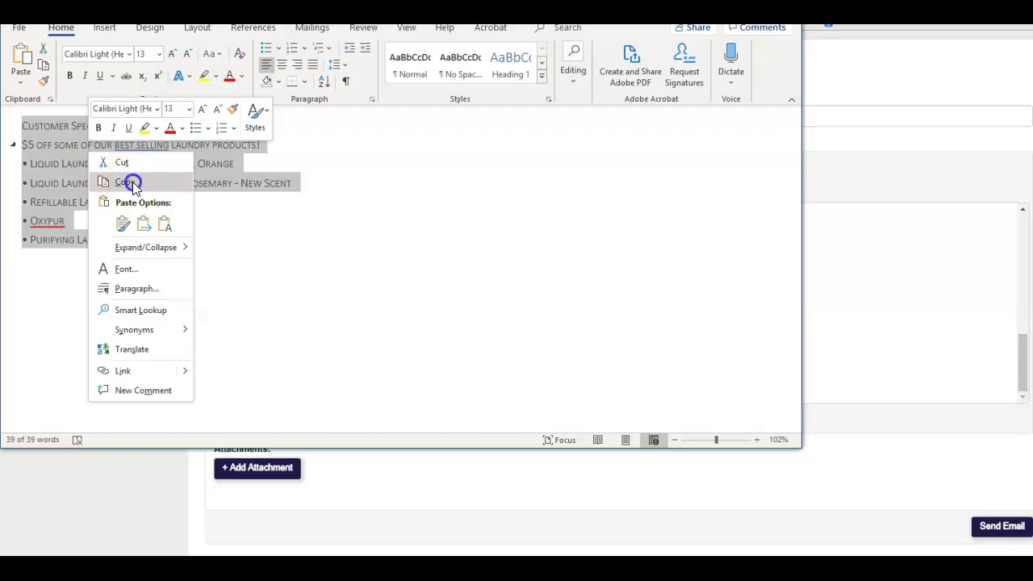
pyautogui.click(132, 184)
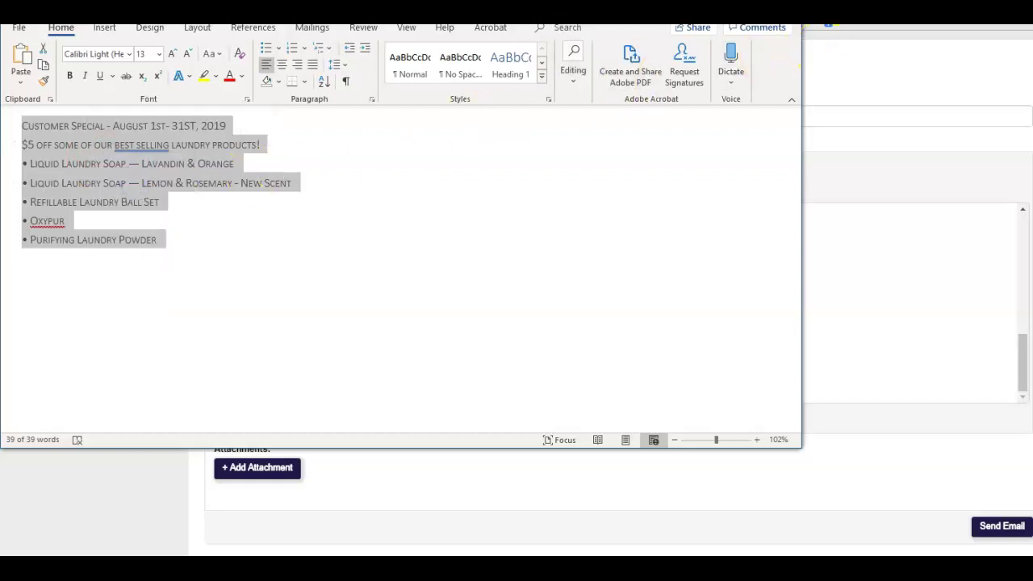
pyautogui.hotkey('alt', 'F4')
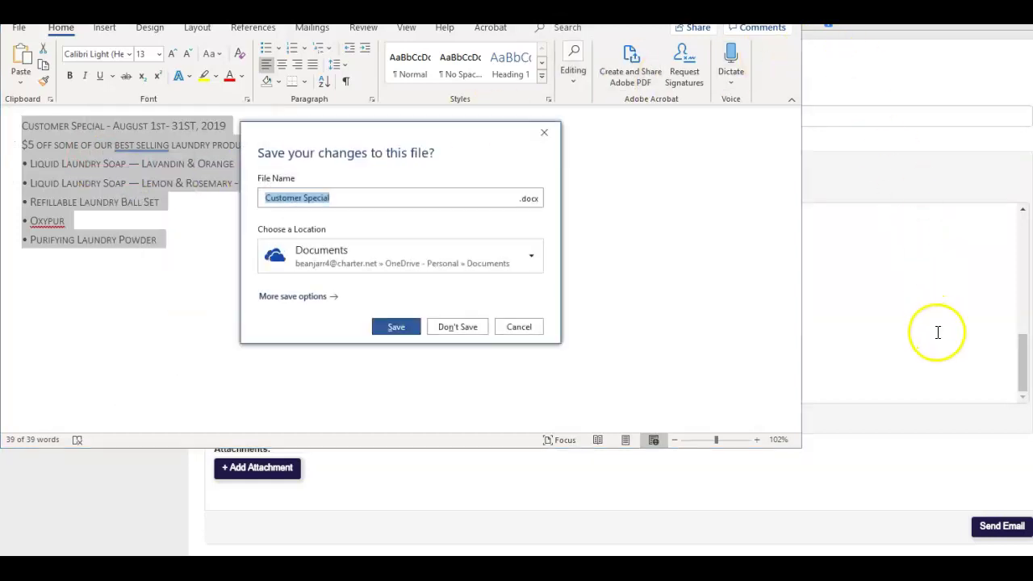
pyautogui.click(523, 328)
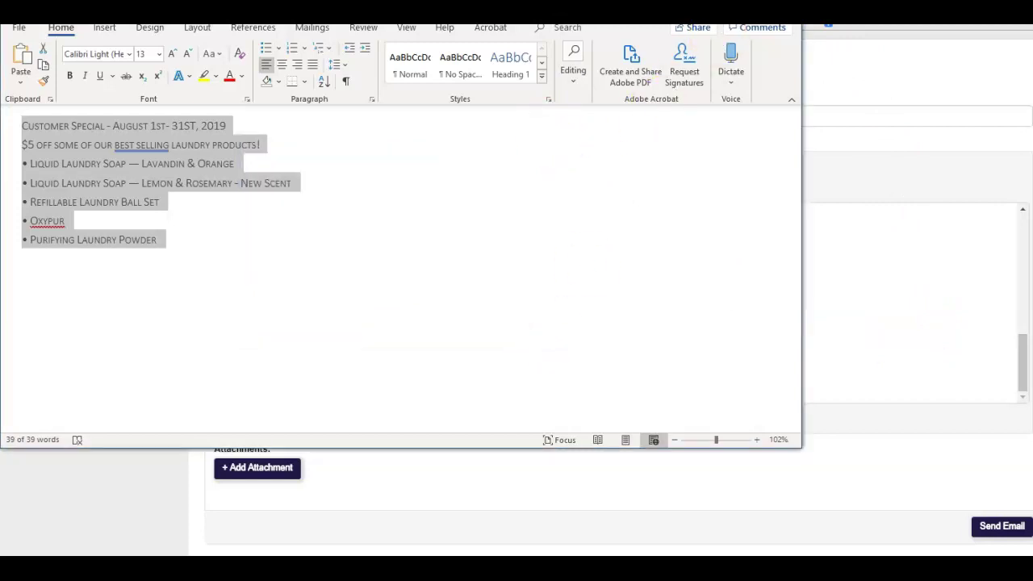
pyautogui.press('super+Down')
pyautogui.click(240, 222)
# Paste the Customer Special laundry product list into the empty cell beside the lemon image
pyautogui.rightClick(242, 223)
pyautogui.moveTo(269, 312)
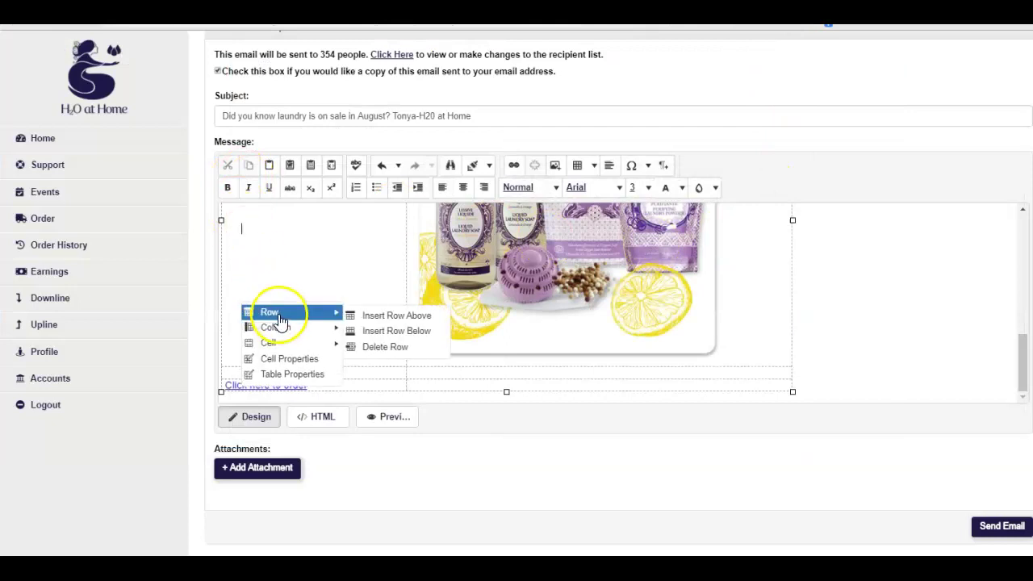
pyautogui.click(251, 224)
pyautogui.click(252, 229)
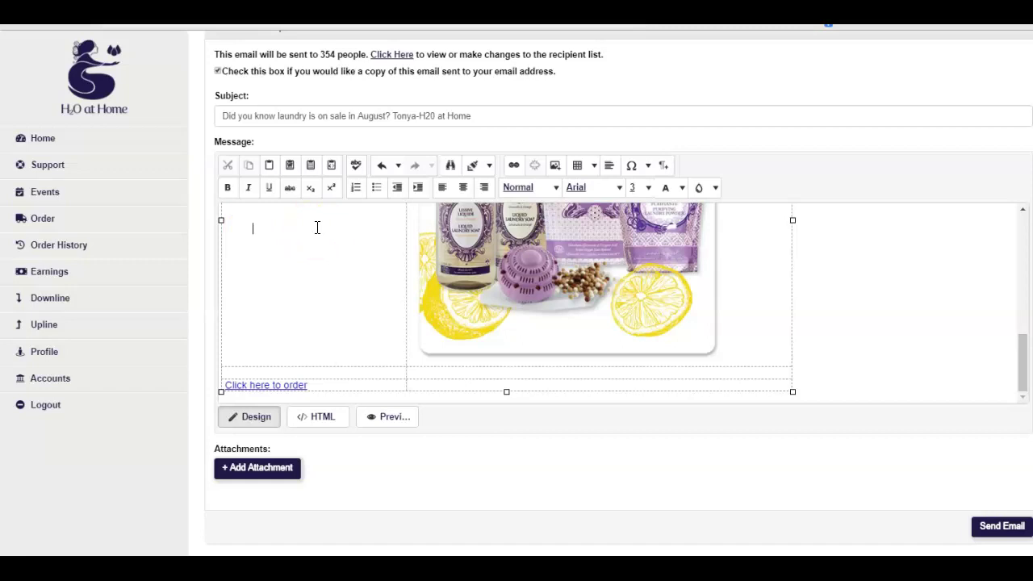
pyautogui.hotkey('ctrl', 'v')
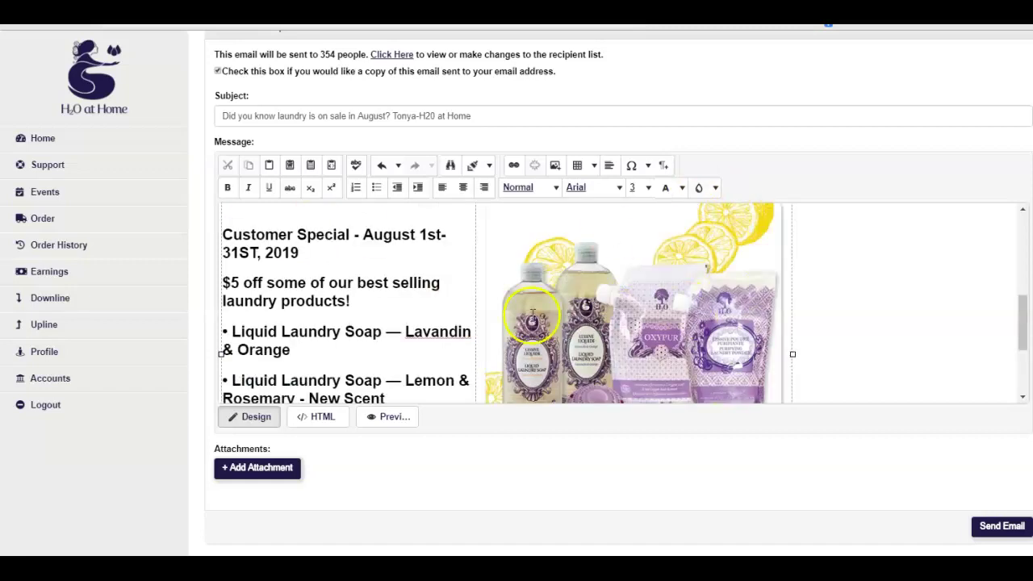
pyautogui.scroll(-3, 482, 302)
pyautogui.scroll(3, 473, 336)
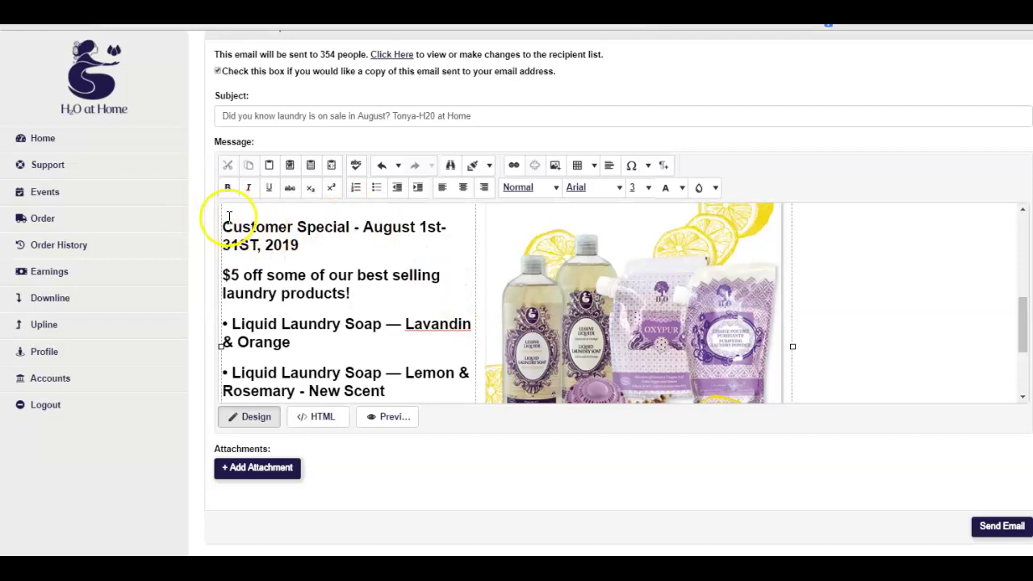
pyautogui.scroll(-3, 377, 258)
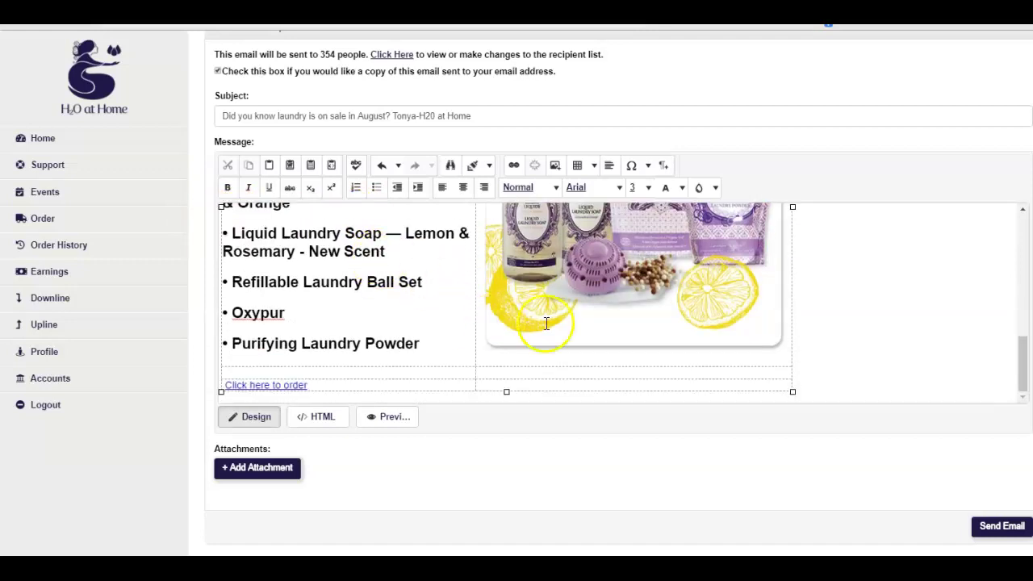
pyautogui.click(445, 371)
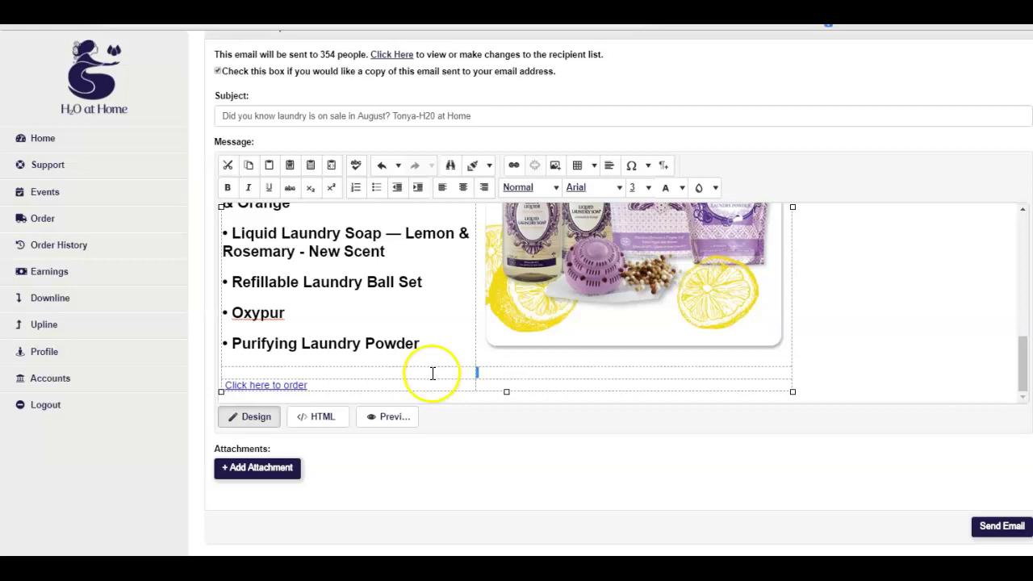
pyautogui.click(431, 372)
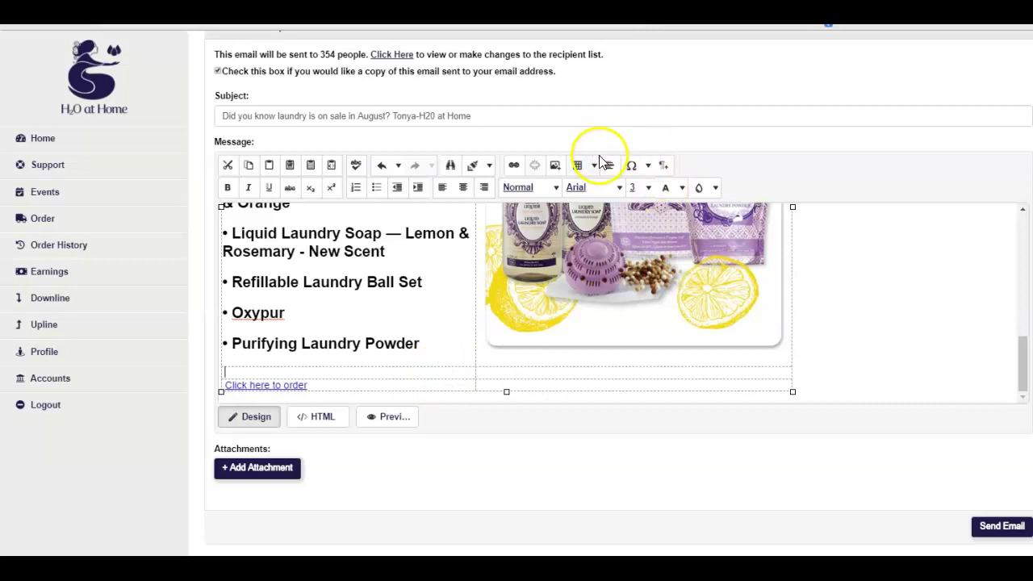
pyautogui.click(555, 165)
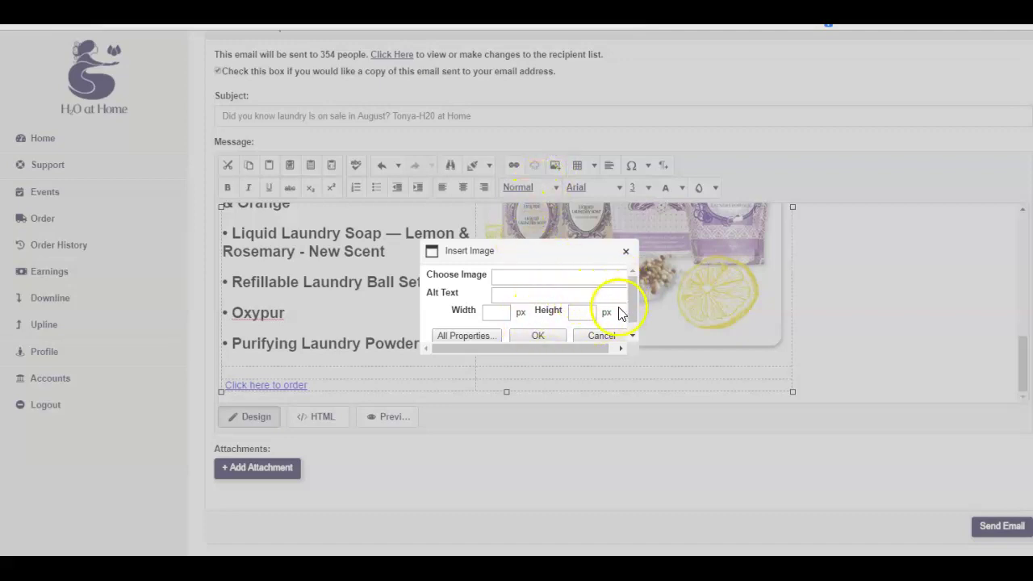
# Choose twilight_GWP_0819.jpg from the August Specials 2019 image library for the new image
pyautogui.click(465, 336)
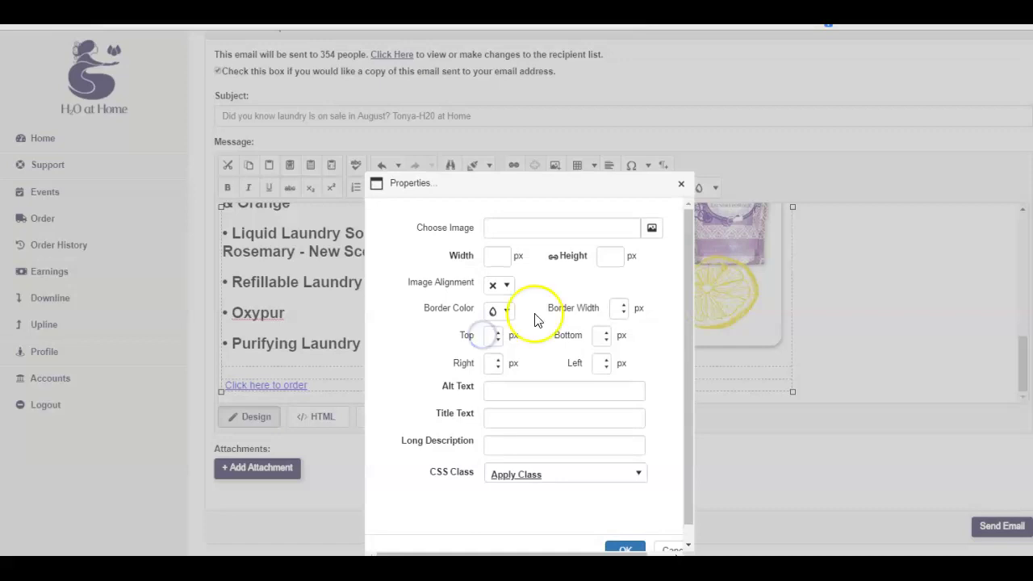
pyautogui.scroll(-1, 590, 365)
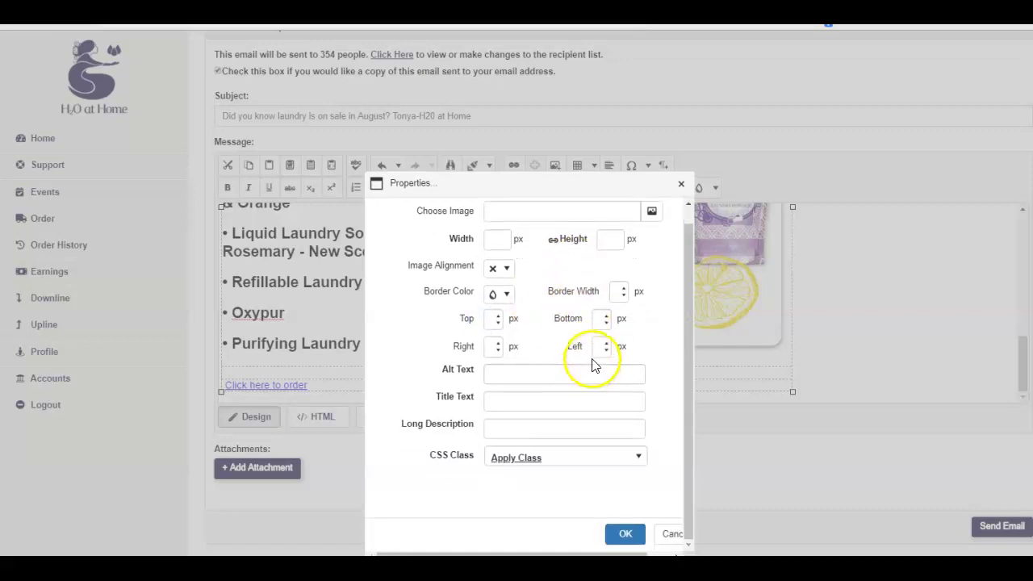
pyautogui.click(653, 214)
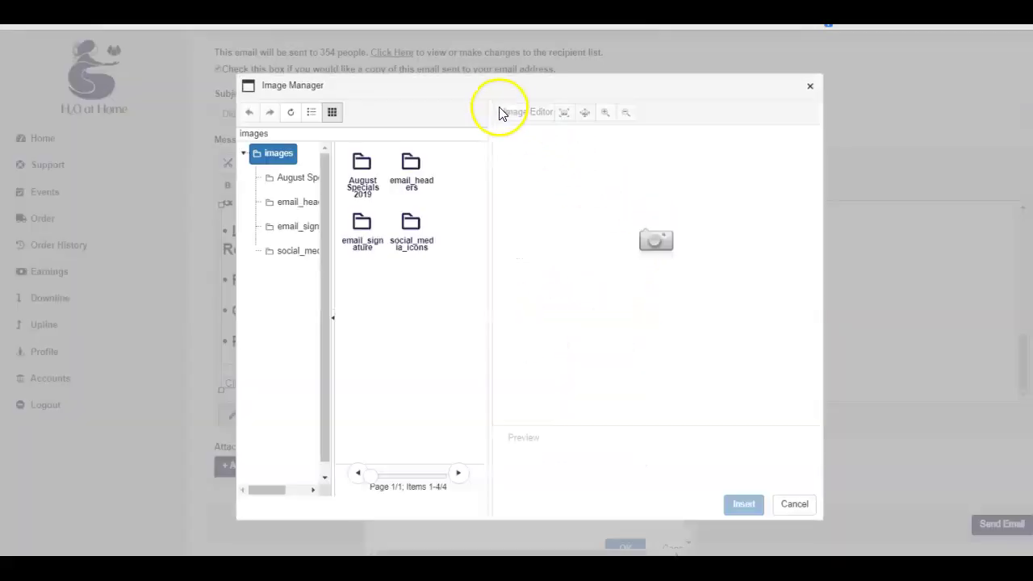
pyautogui.click(294, 181)
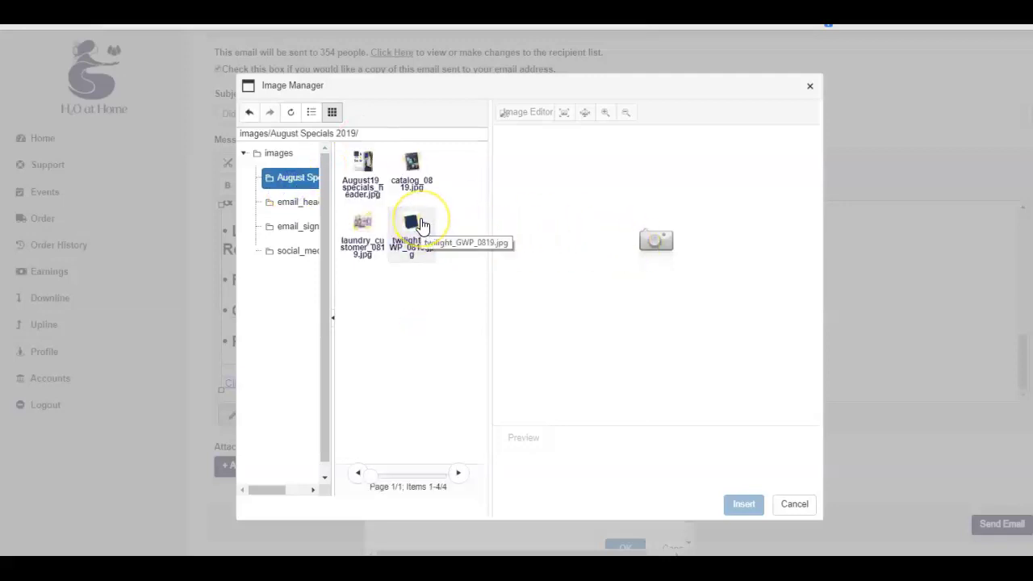
pyautogui.click(420, 226)
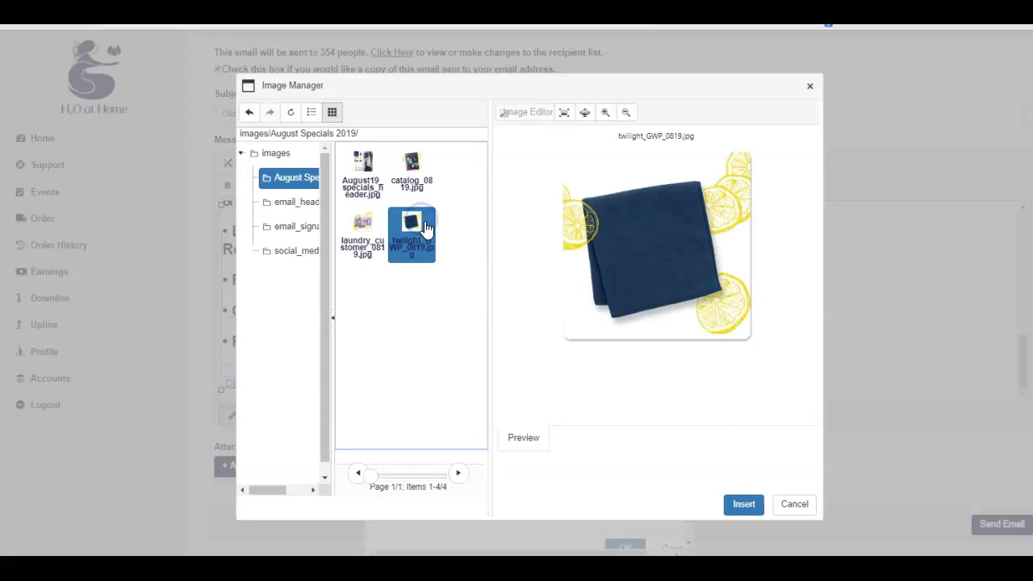
pyautogui.click(749, 506)
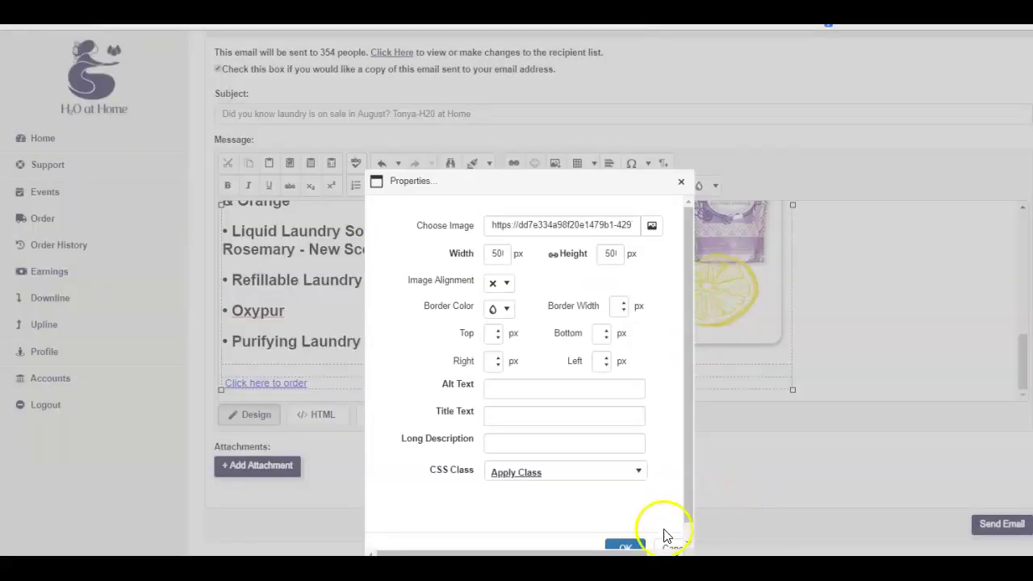
# Confirm the image properties so the twilight_GWP_0819.jpg cloth image fills the bottom-left cell
pyautogui.click(627, 548)
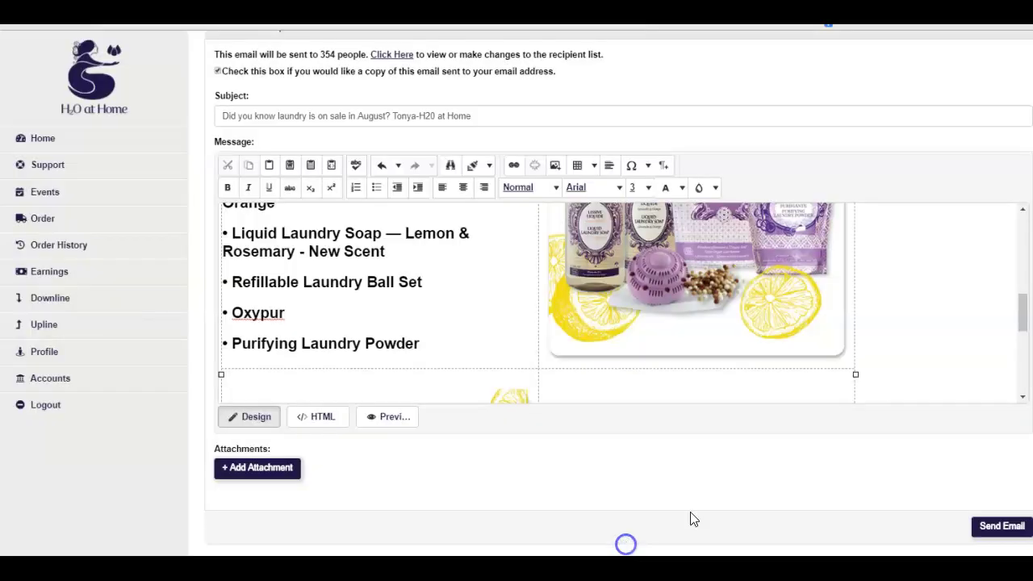
pyautogui.scroll(-5, 775, 371)
pyautogui.click(778, 362)
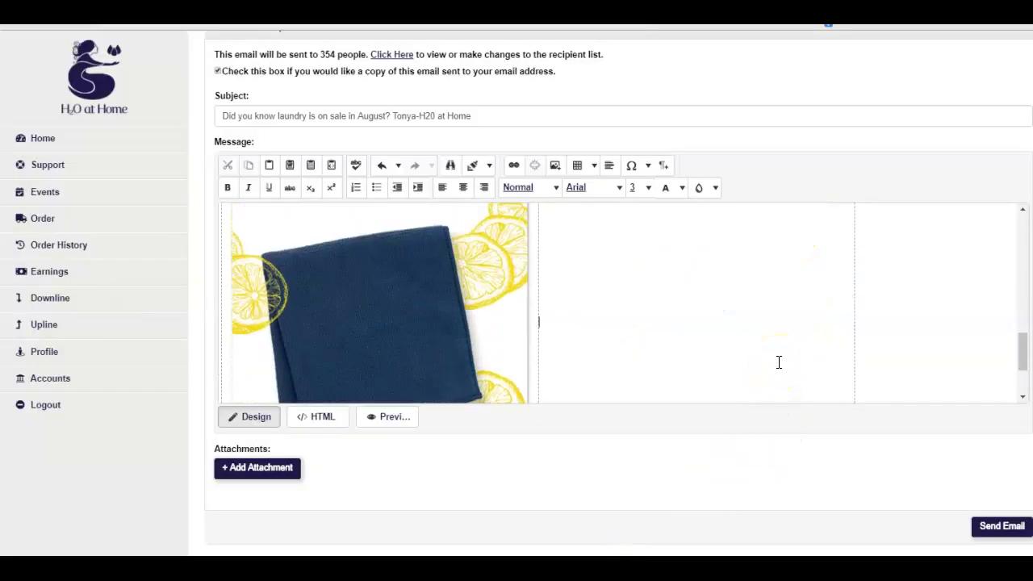
pyautogui.scroll(3, 779, 362)
pyautogui.scroll(-4, 779, 363)
pyautogui.scroll(2, 779, 363)
pyautogui.scroll(5, 779, 362)
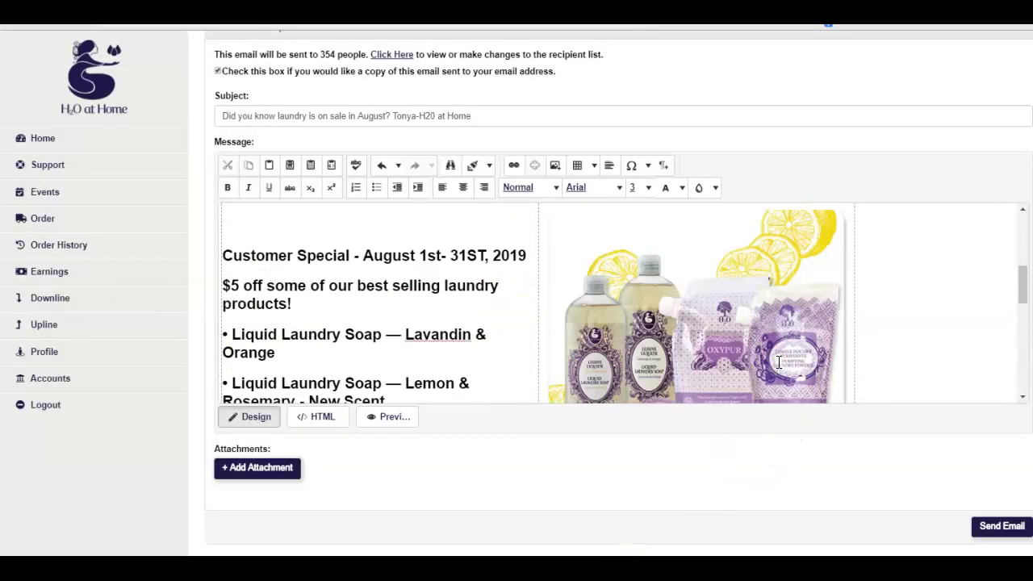
pyautogui.scroll(-2, 779, 362)
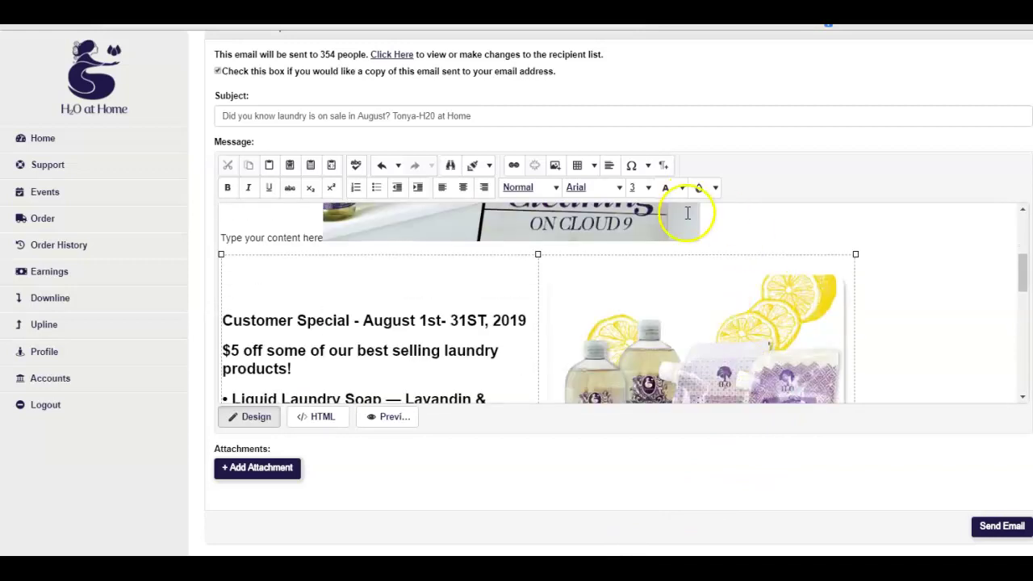
# Select the Cleaning on Cloud 9 header image and align it to the centre
pyautogui.click(689, 230)
pyautogui.scroll(2, 802, 244)
pyautogui.scroll(2, 803, 245)
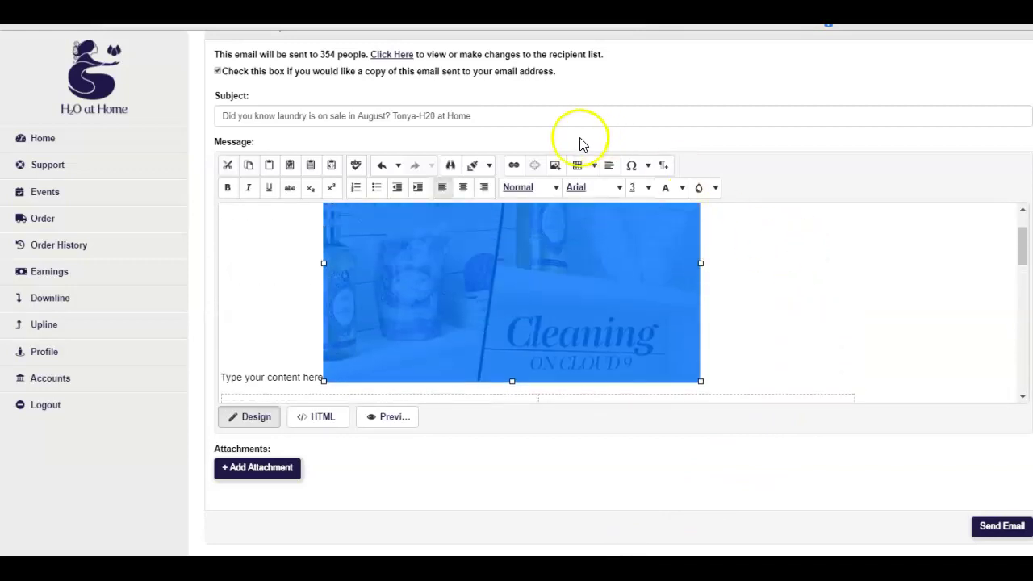
pyautogui.click(463, 188)
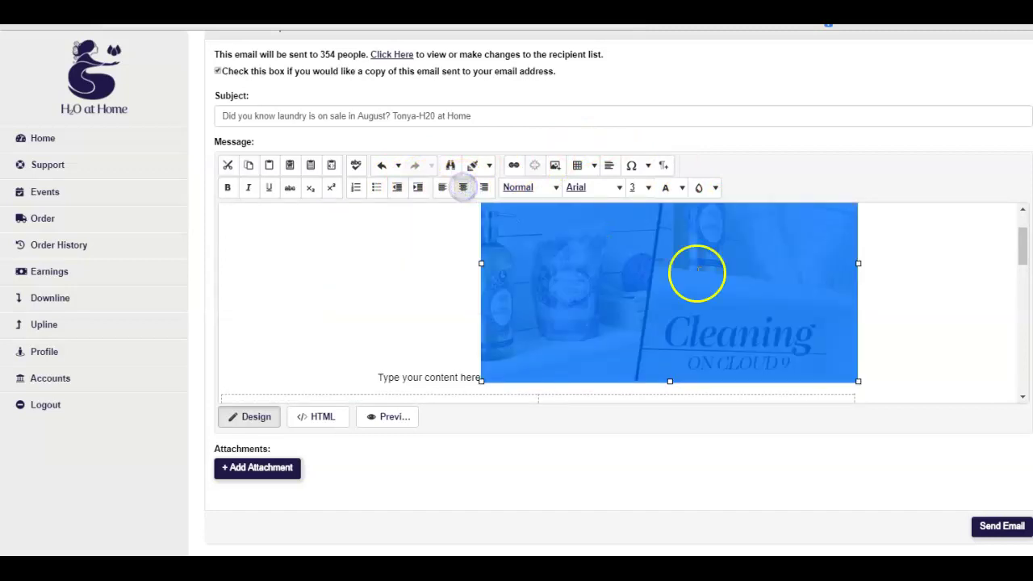
pyautogui.scroll(-3, 831, 311)
pyautogui.scroll(4, 903, 327)
pyautogui.scroll(-3, 934, 337)
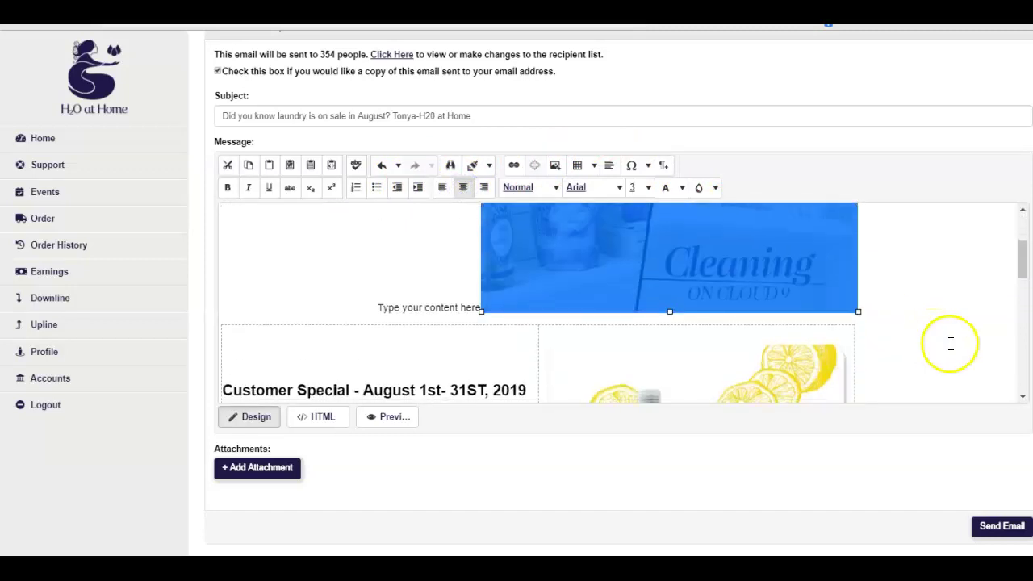
pyautogui.click(950, 341)
pyautogui.click(343, 272)
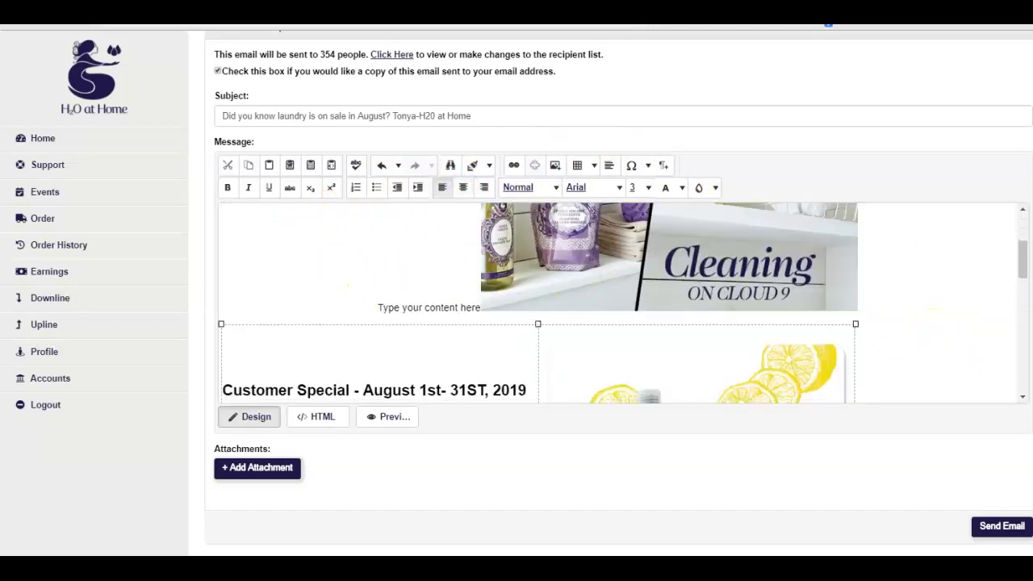
pyautogui.scroll(-5, 807, 315)
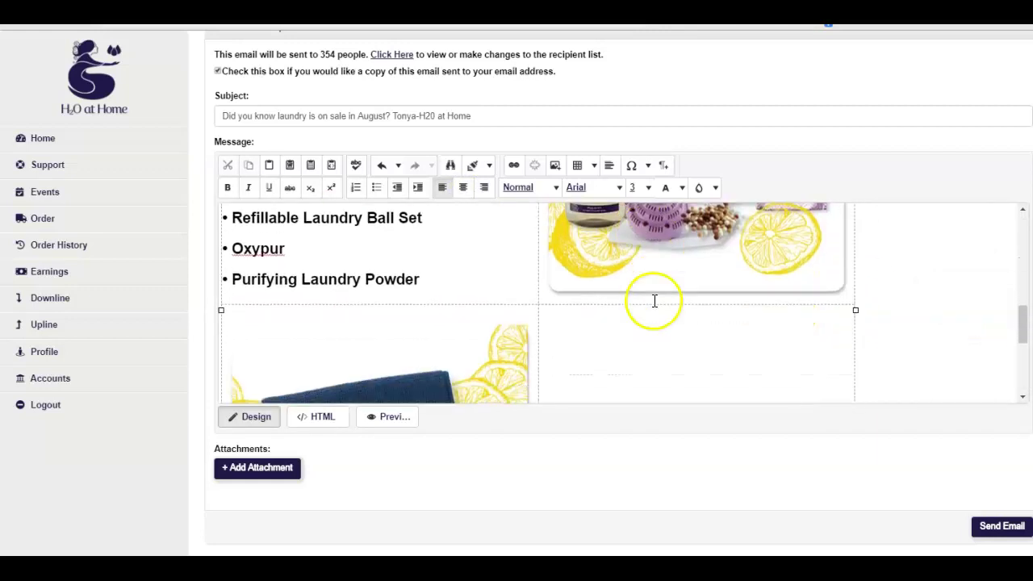
pyautogui.scroll(-3, 656, 300)
pyautogui.scroll(2, 646, 300)
# Type 'Gift with Purchase $100 purchase, Heavy Duty Chiffonnette in our new color TWIGHLIGHT' on separate lines
pyautogui.click(629, 299)
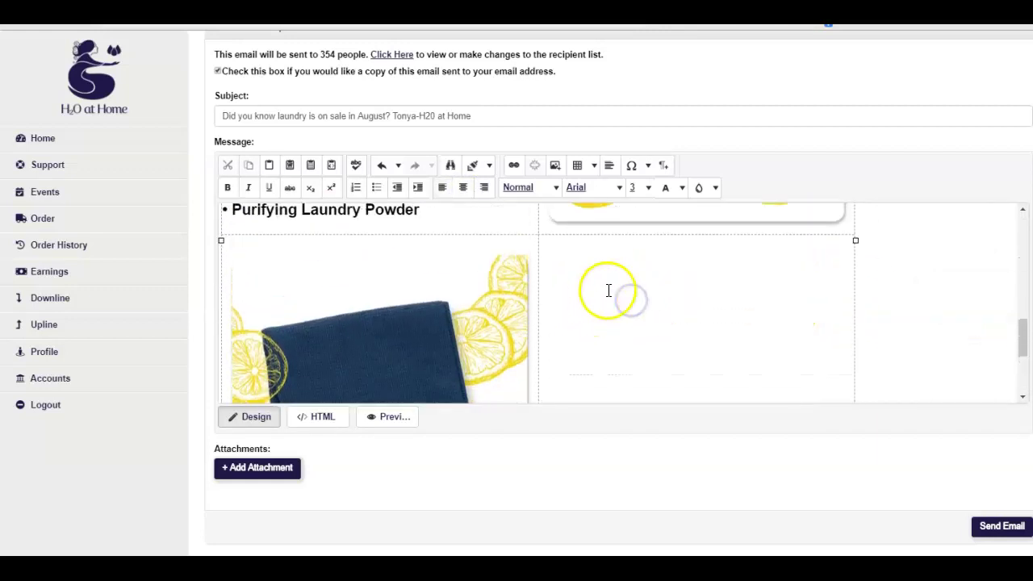
pyautogui.scroll(-3, 666, 302)
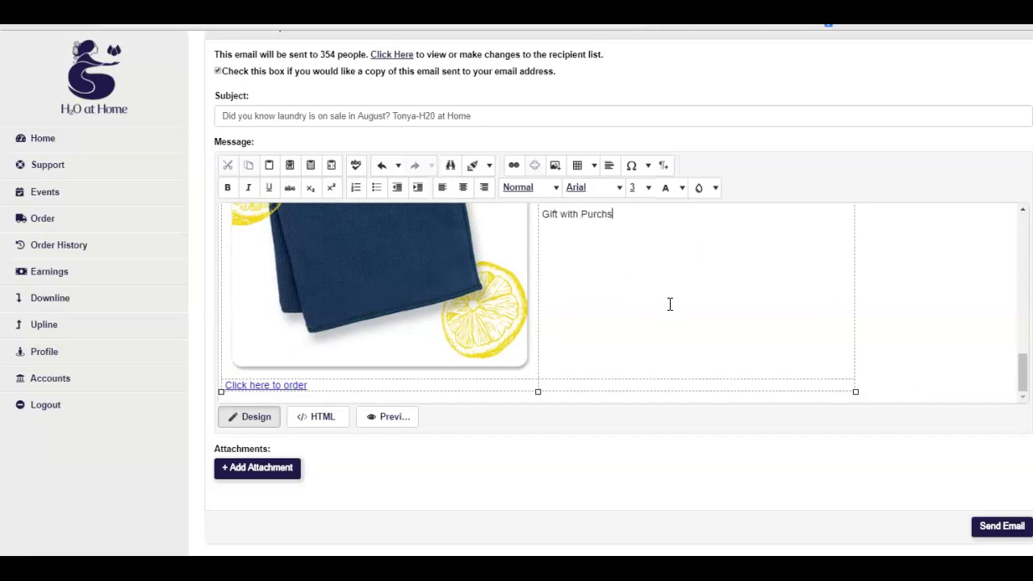
pyautogui.press('Return')
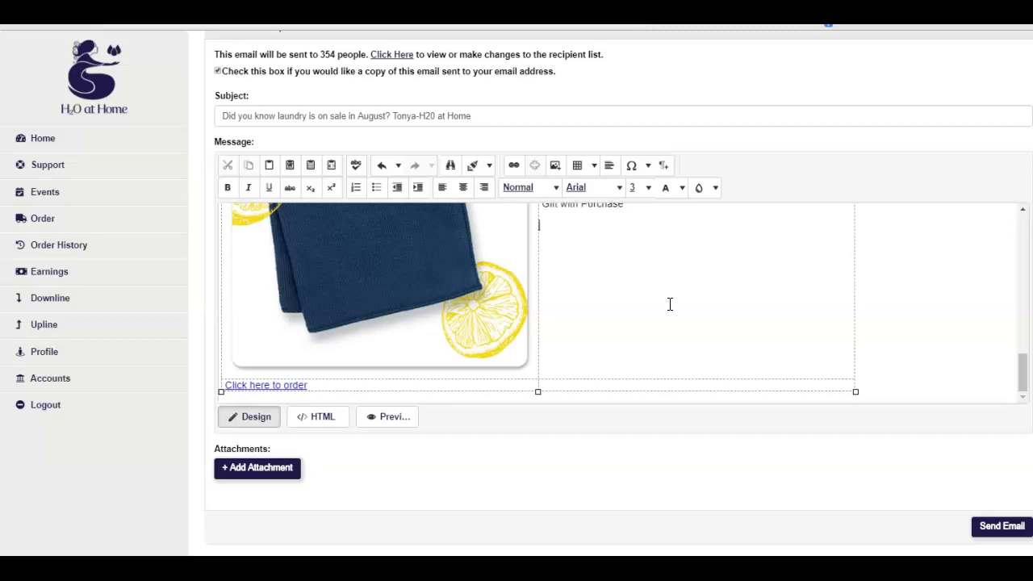
pyautogui.scroll(2, 670, 304)
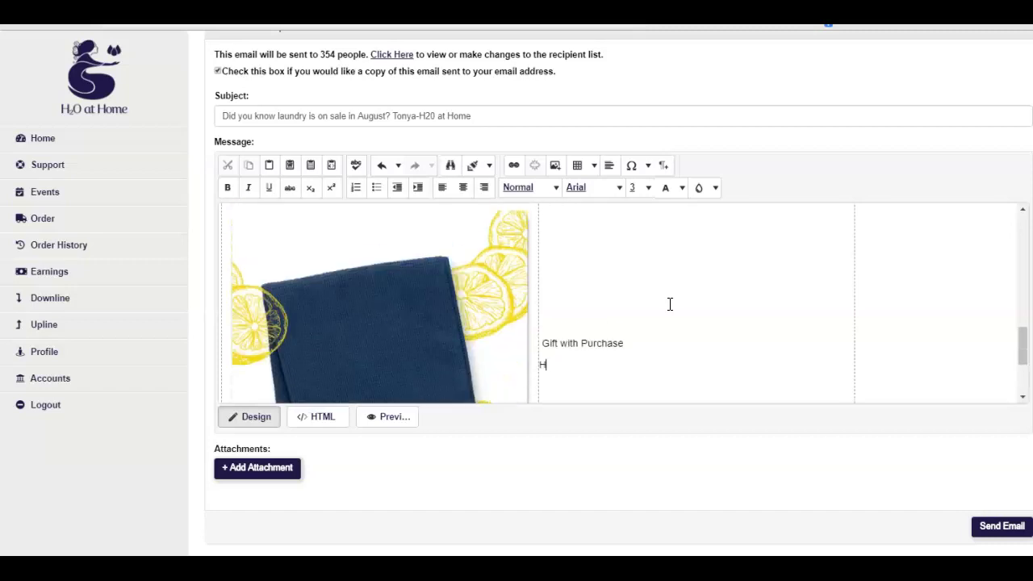
pyautogui.click(659, 343)
pyautogui.press('Return')
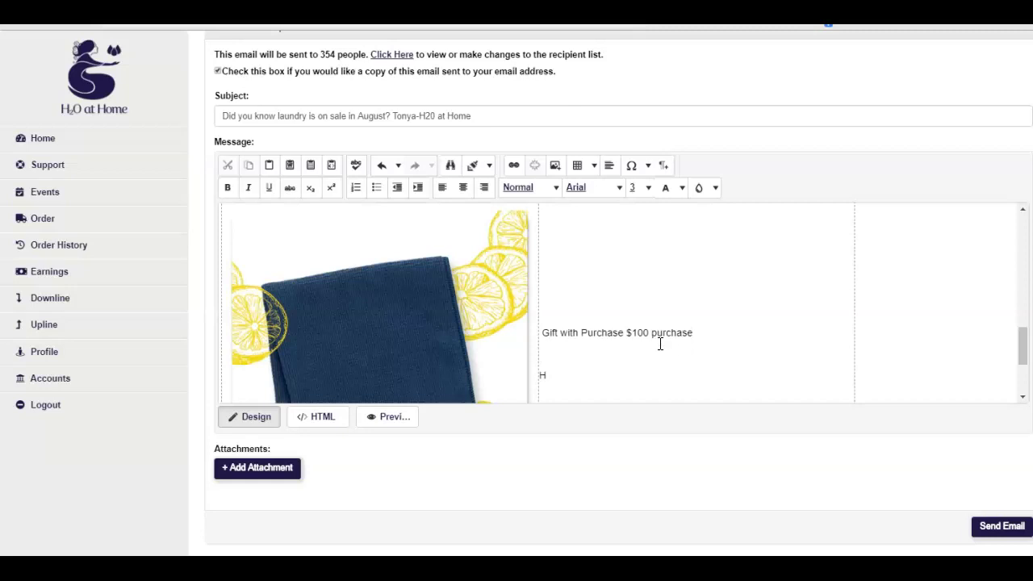
pyautogui.moveTo(659, 343); pyautogui.dragTo(514, 387)
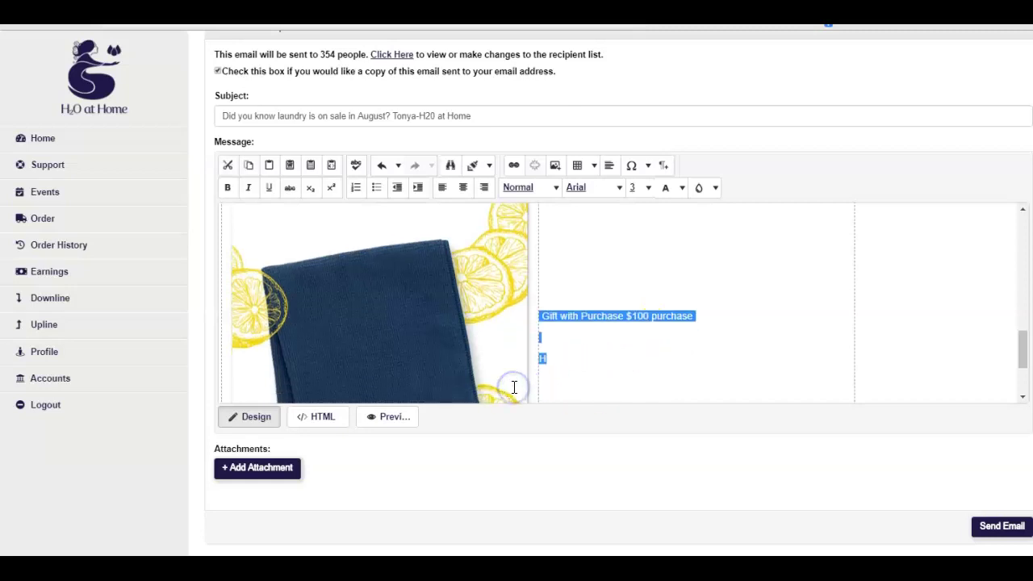
pyautogui.click(686, 362)
pyautogui.press('BackSpace')
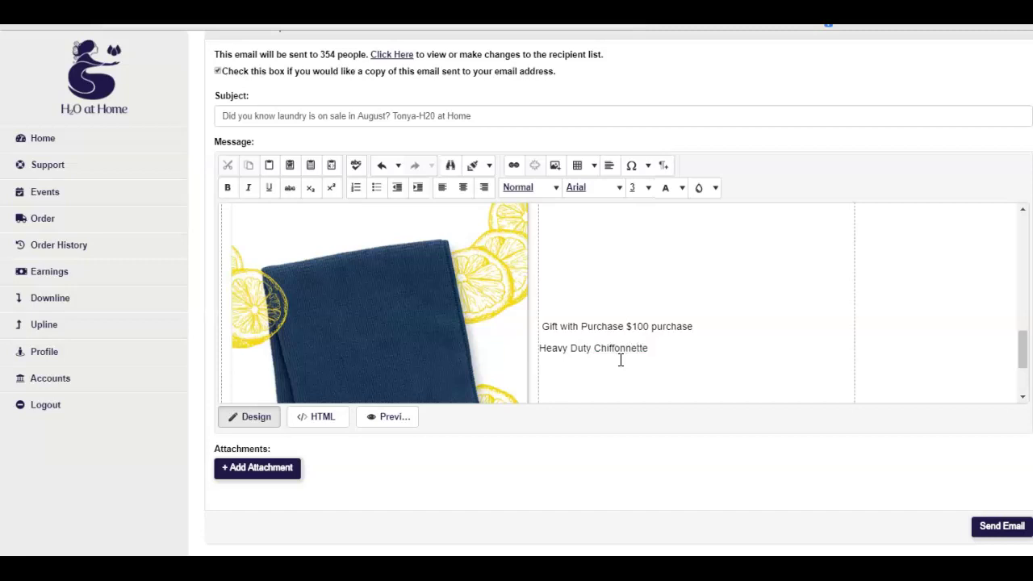
pyautogui.write('ur')
pyautogui.press('Return')
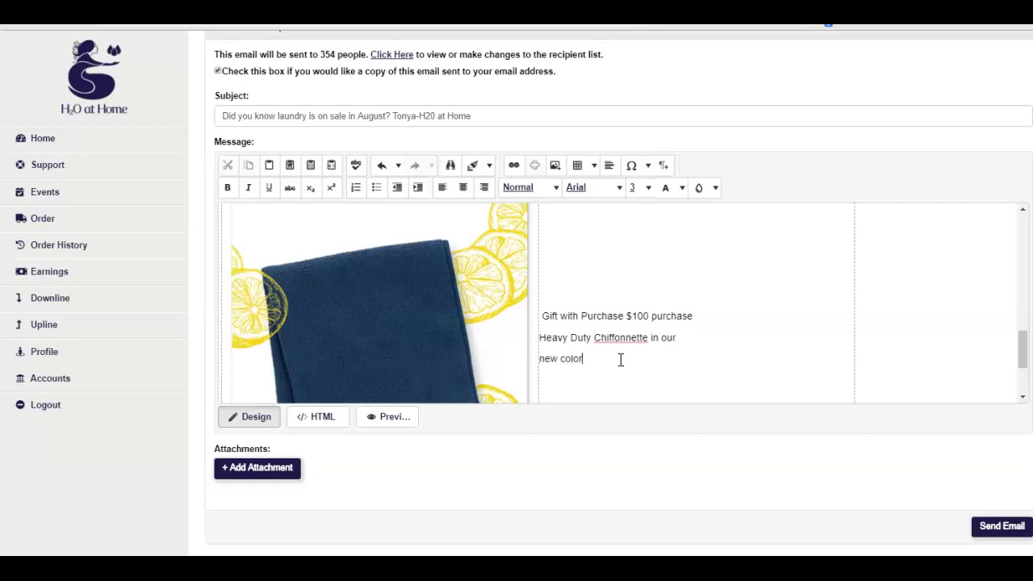
pyautogui.press('Return')
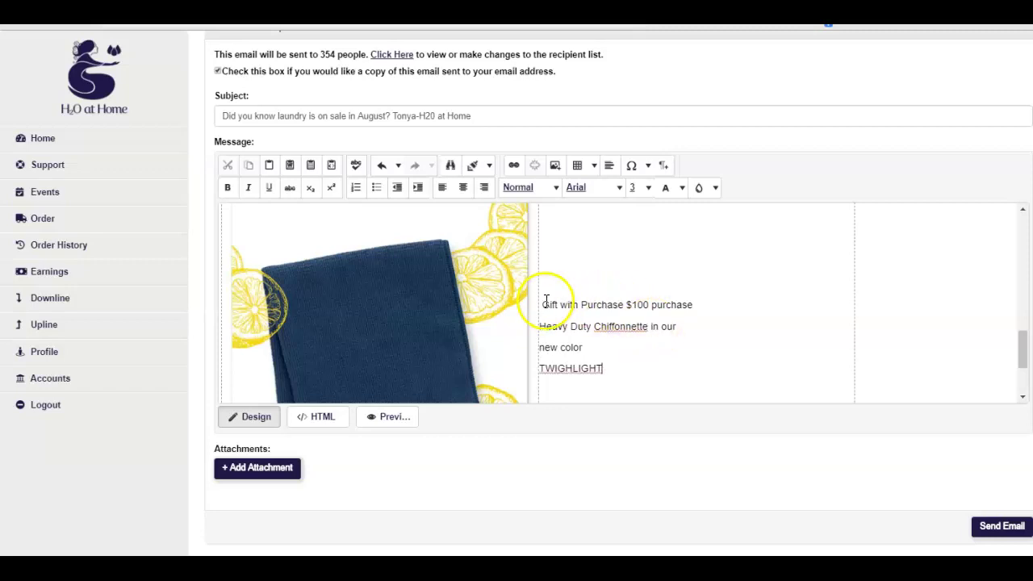
# Set the Gift with Purchase heading to font size 5
pyautogui.moveTo(542, 304); pyautogui.dragTo(721, 299)
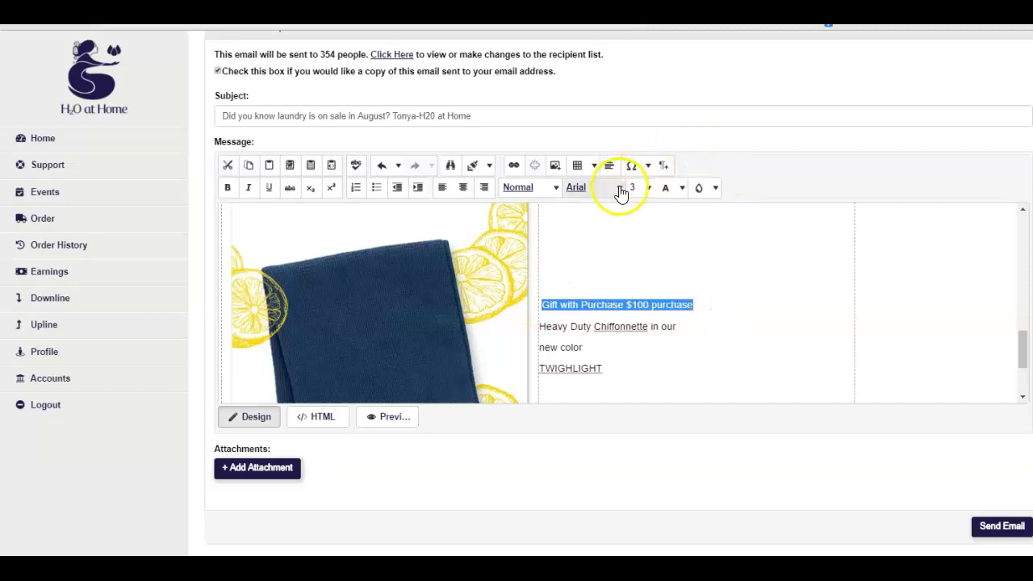
pyautogui.click(648, 189)
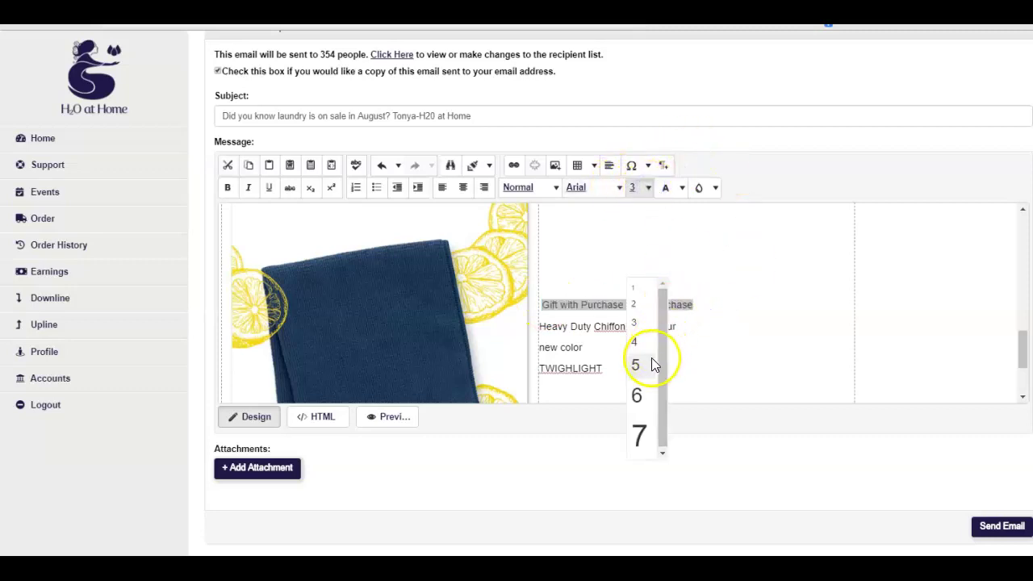
pyautogui.click(651, 364)
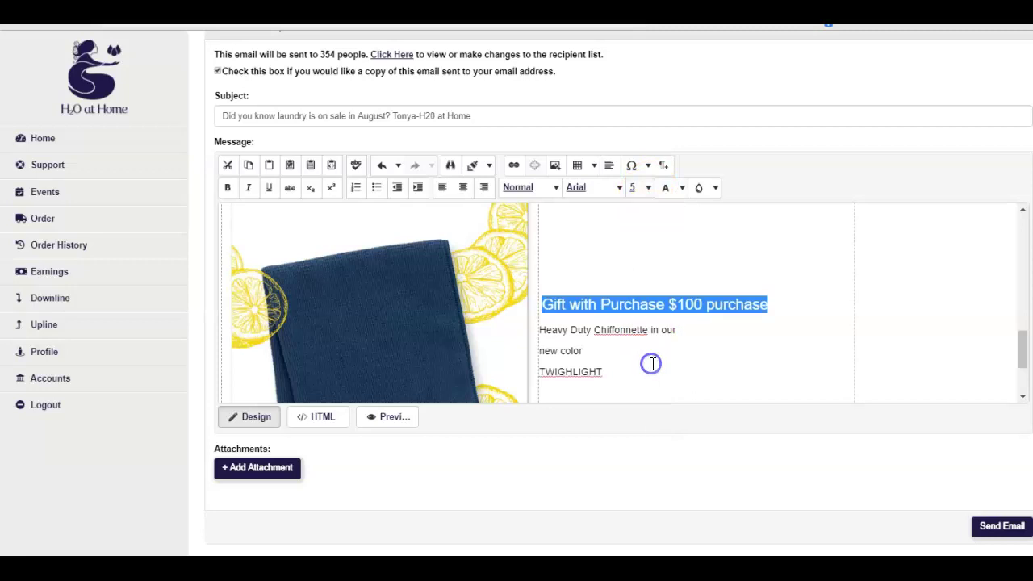
pyautogui.click(723, 352)
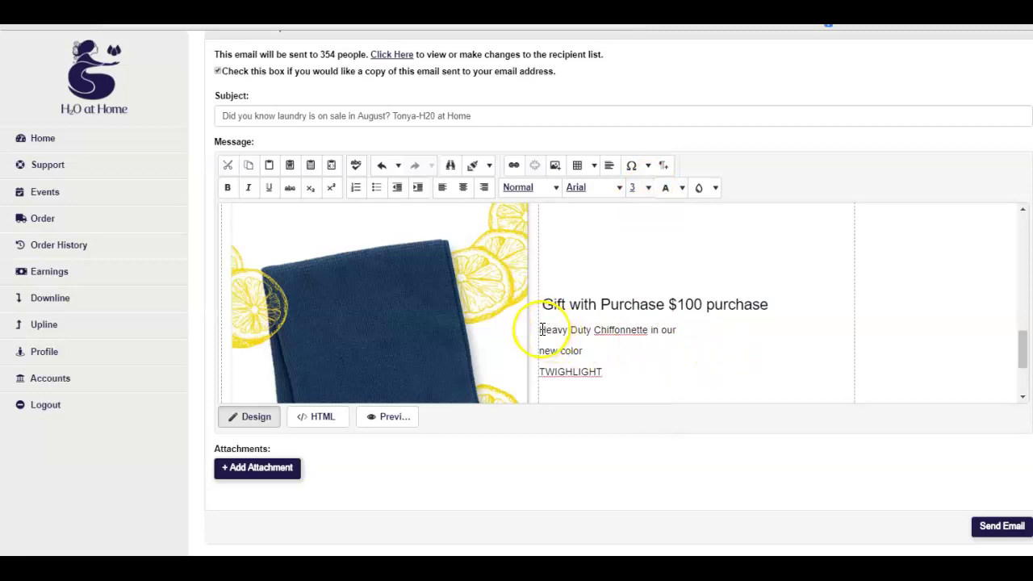
# Rework the colour lines so they read NEW COLORS and TWIGHLIGHT becomes TWILIGHT
pyautogui.moveTo(540, 329); pyautogui.dragTo(645, 368)
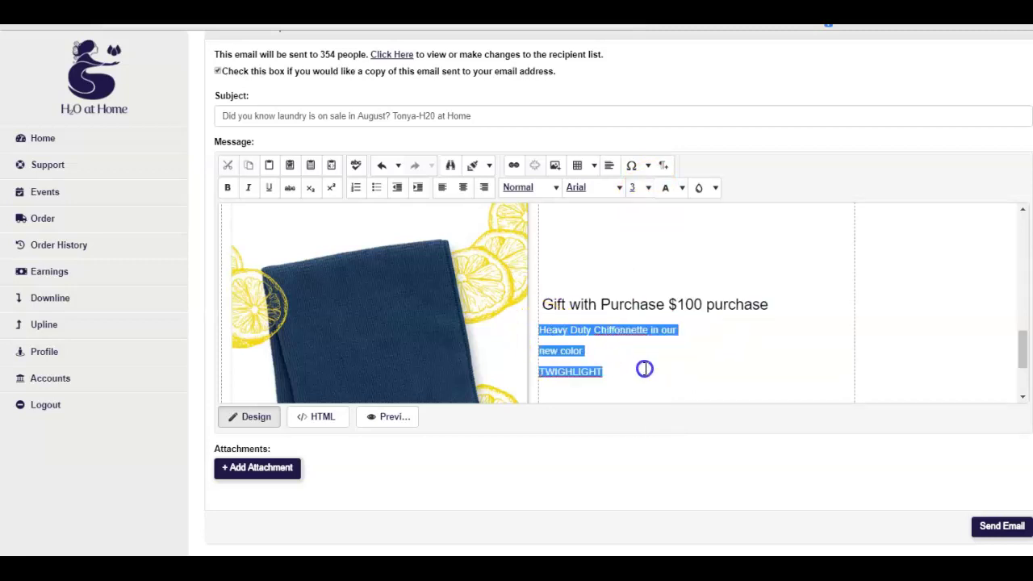
pyautogui.click(589, 349)
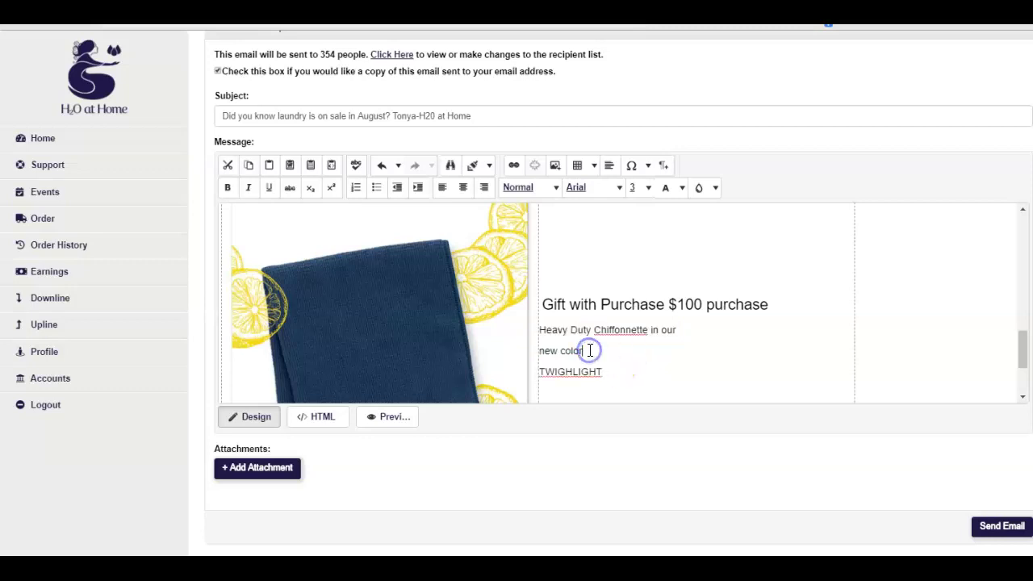
pyautogui.press('Delete')
pyautogui.press('Delete')
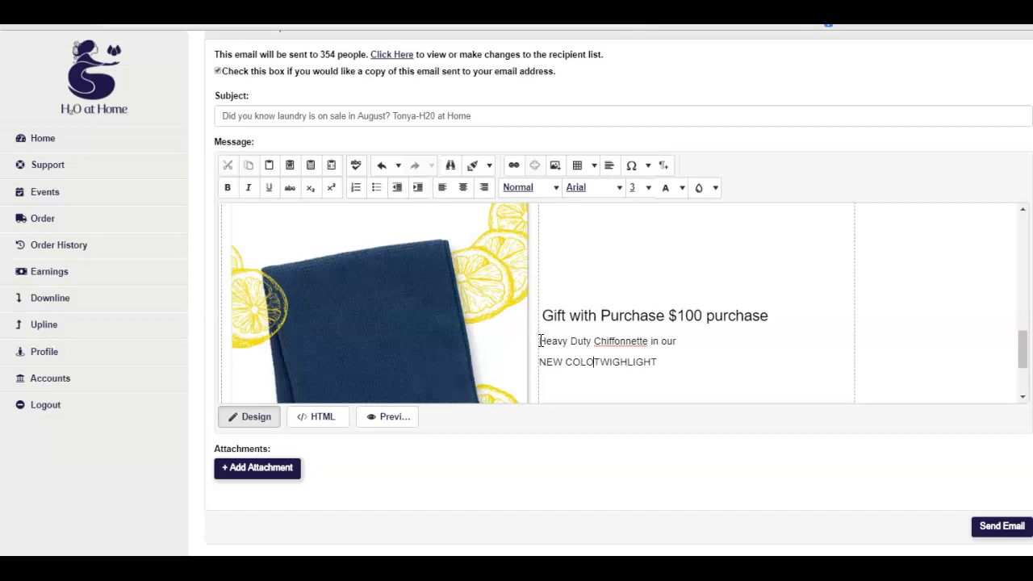
pyautogui.press('Return')
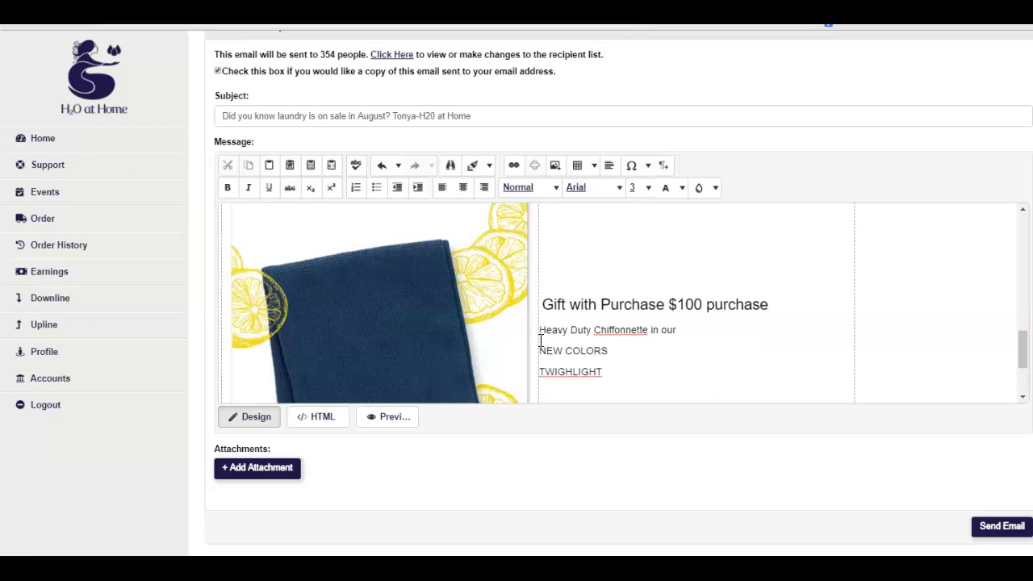
pyautogui.doubleClick(569, 371)
pyautogui.rightClick(565, 369)
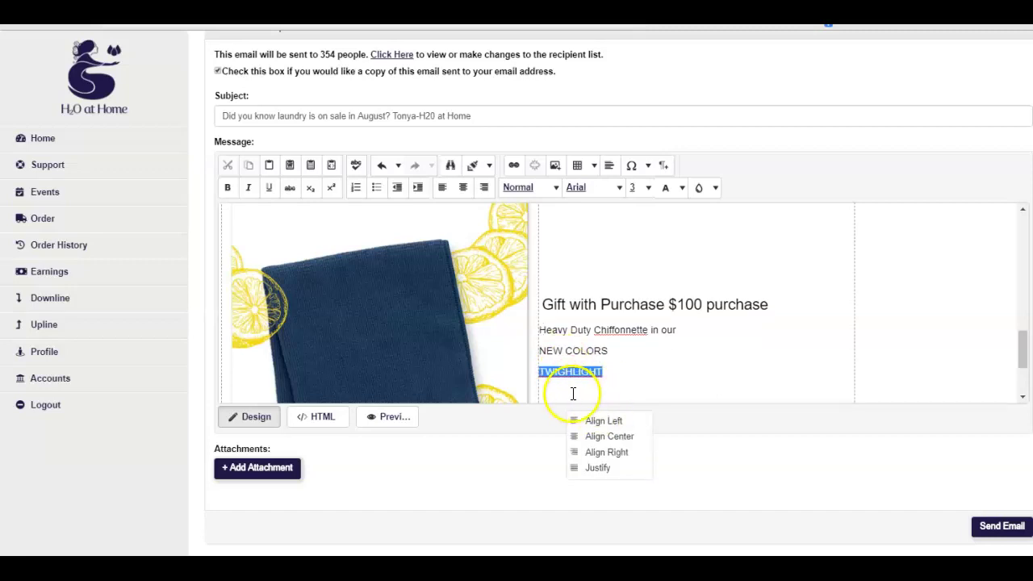
pyautogui.rightClick(570, 372)
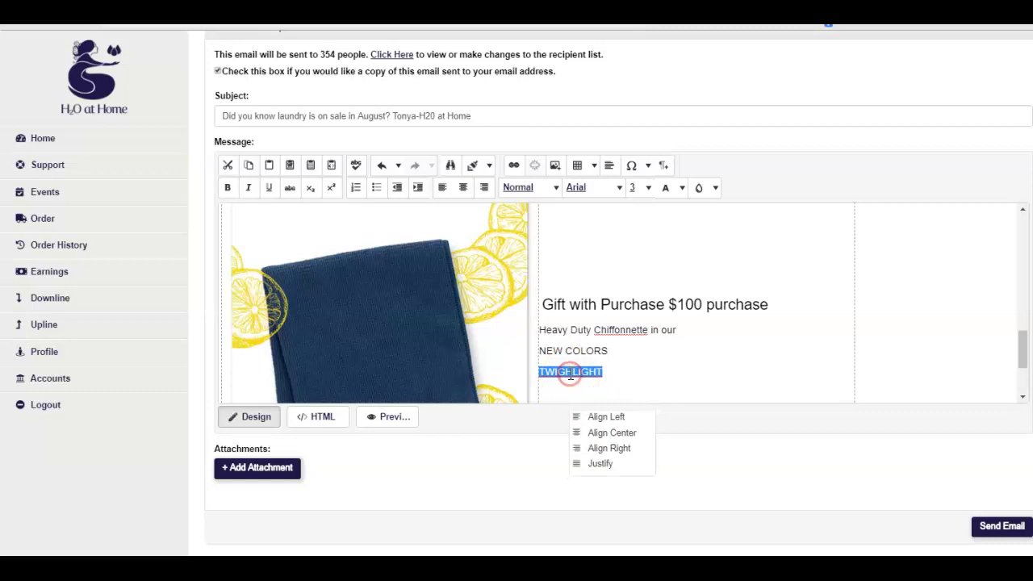
pyautogui.click(646, 377)
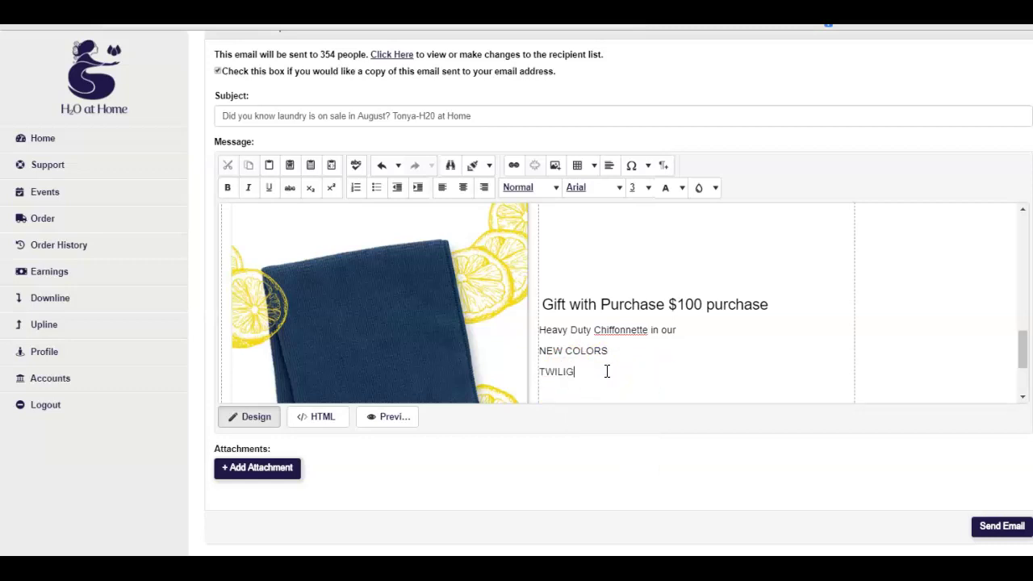
pyautogui.click(607, 371)
pyautogui.moveTo(545, 305); pyautogui.dragTo(680, 361)
pyautogui.click(463, 187)
pyautogui.click(485, 188)
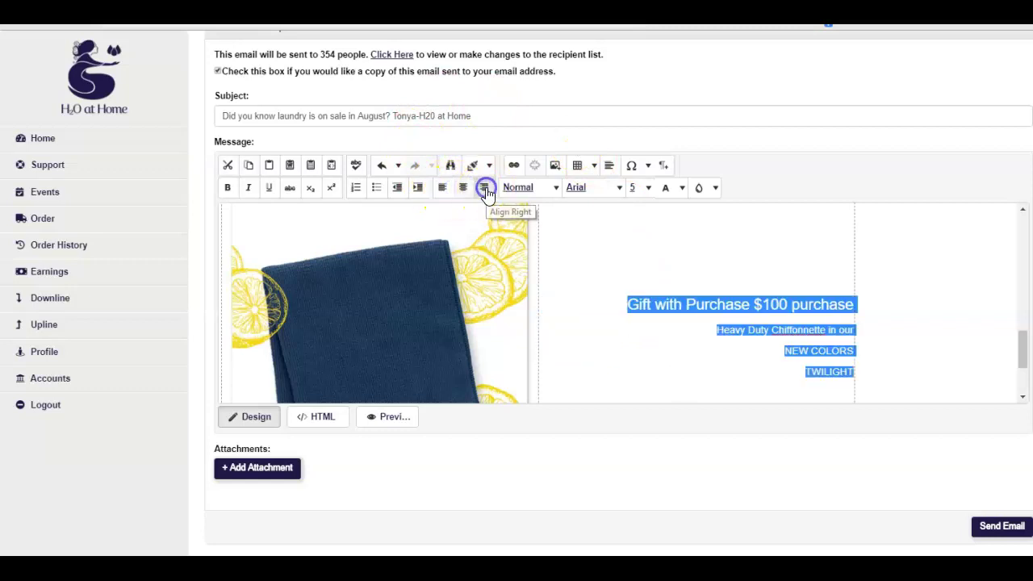
pyautogui.click(442, 190)
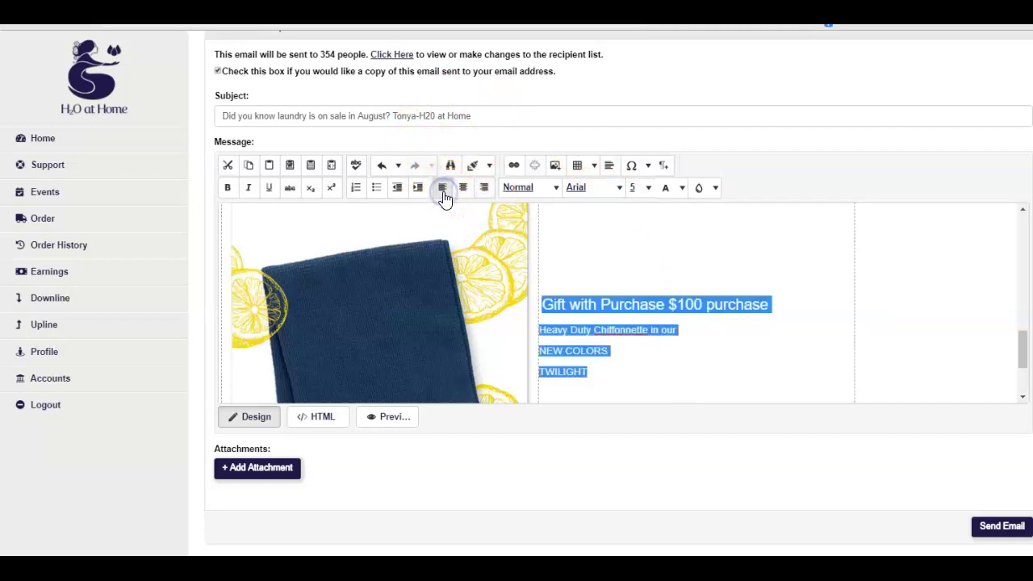
pyautogui.click(614, 257)
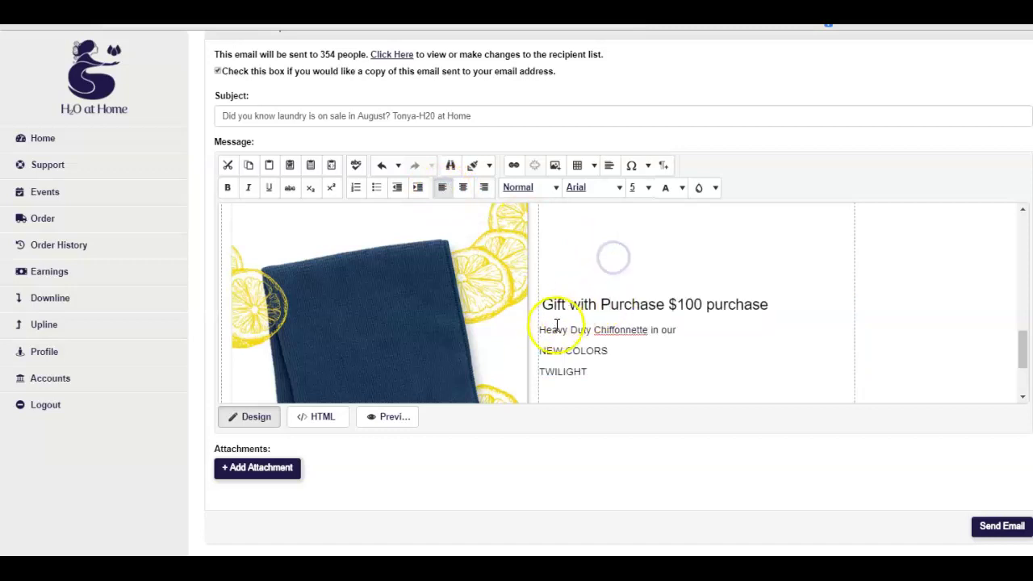
pyautogui.moveTo(543, 330); pyautogui.dragTo(606, 364)
pyautogui.click(463, 187)
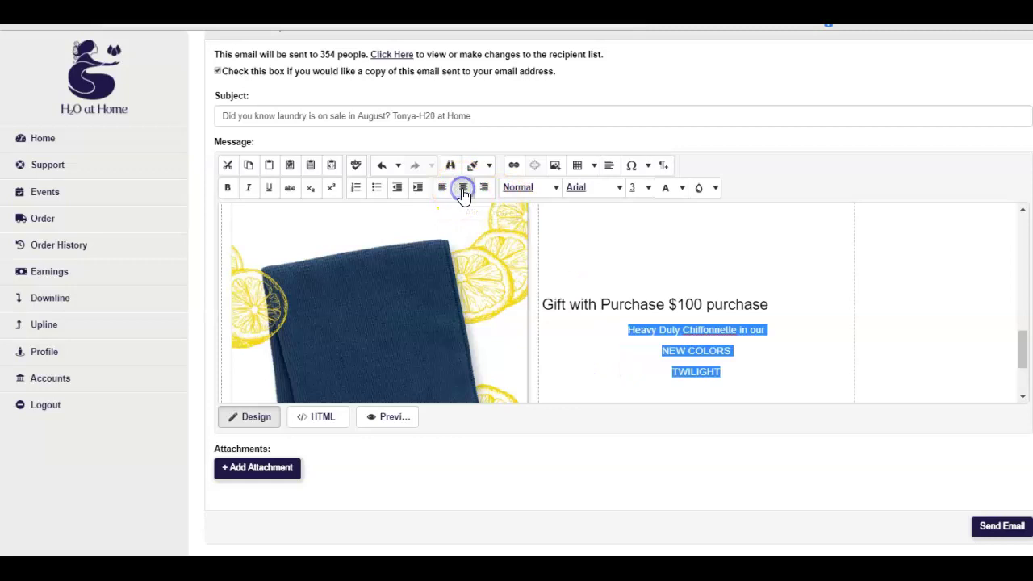
pyautogui.click(443, 187)
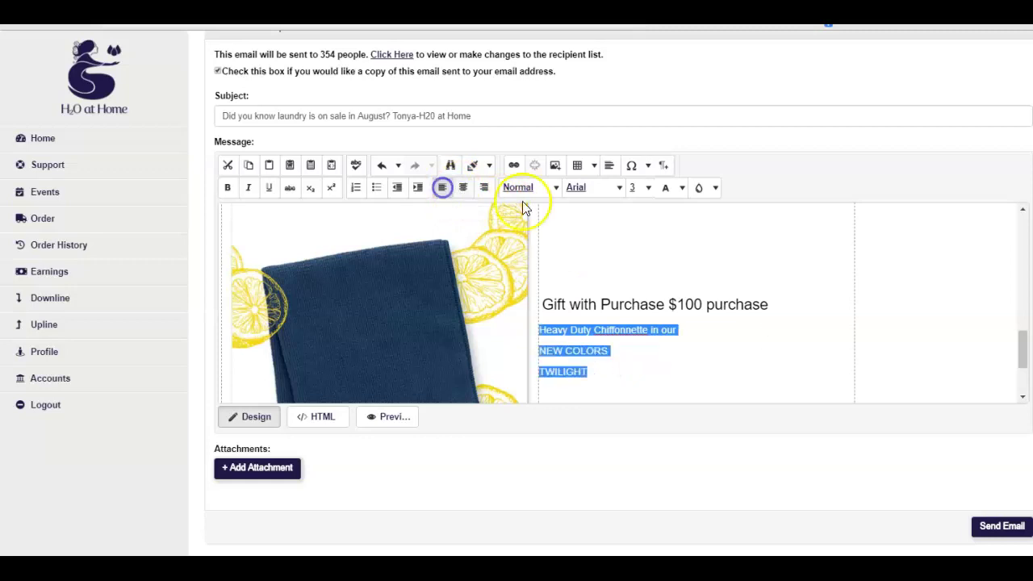
pyautogui.click(543, 232)
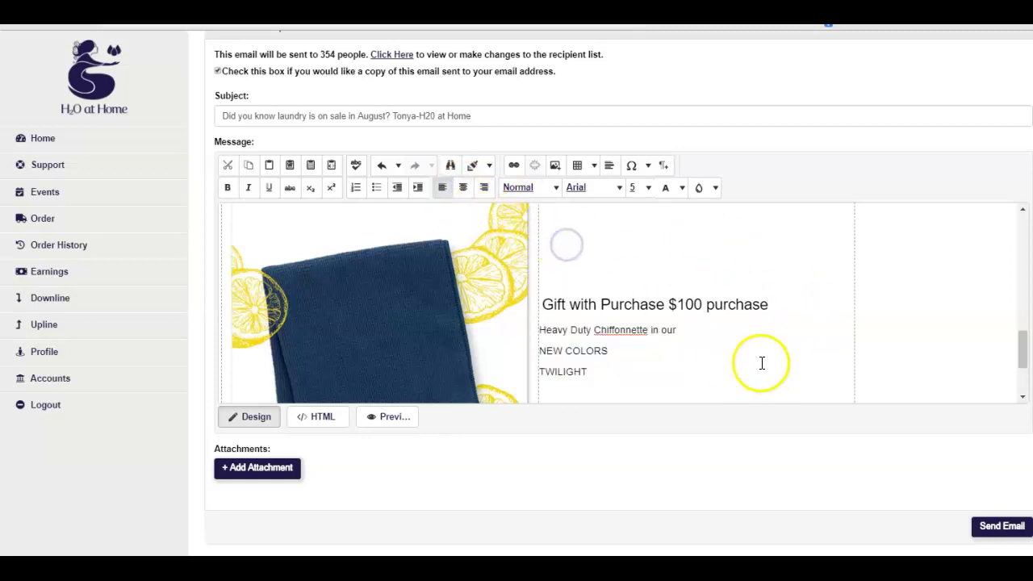
pyautogui.scroll(-3, 761, 363)
pyautogui.scroll(2, 761, 363)
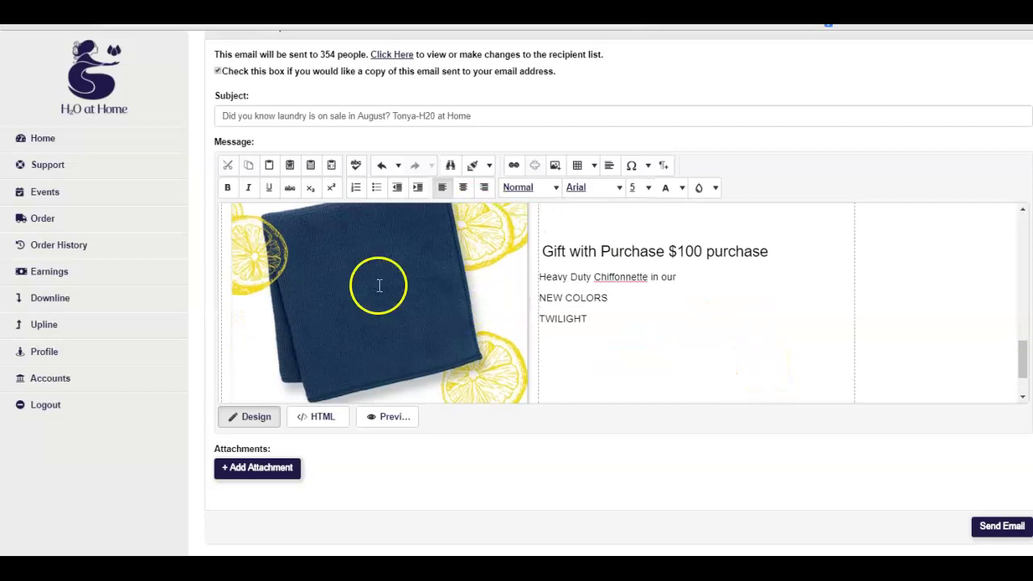
pyautogui.scroll(-1, 764, 332)
pyautogui.scroll(10, 763, 332)
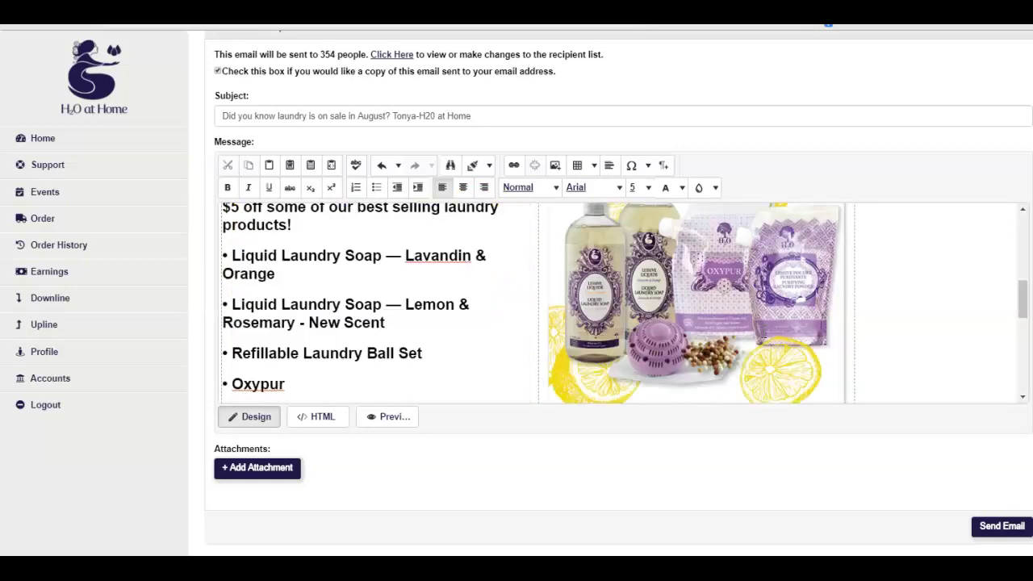
pyautogui.scroll(-1, 763, 332)
pyautogui.scroll(-2, 763, 332)
pyautogui.scroll(-5, 764, 335)
pyautogui.scroll(-2, 764, 340)
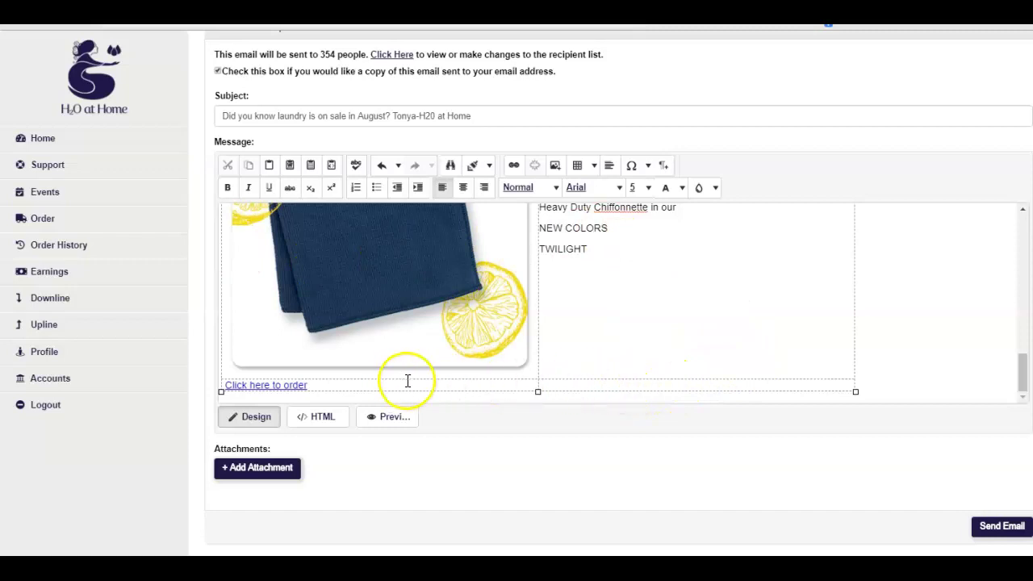
pyautogui.click(559, 386)
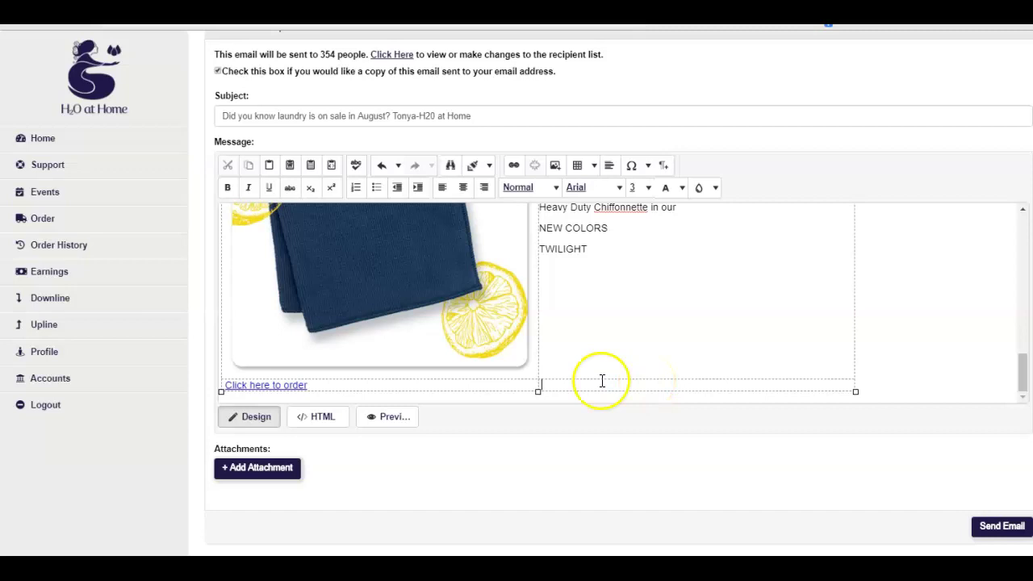
pyautogui.scroll(5, 655, 343)
pyautogui.scroll(1, 655, 344)
pyautogui.scroll(-8, 537, 307)
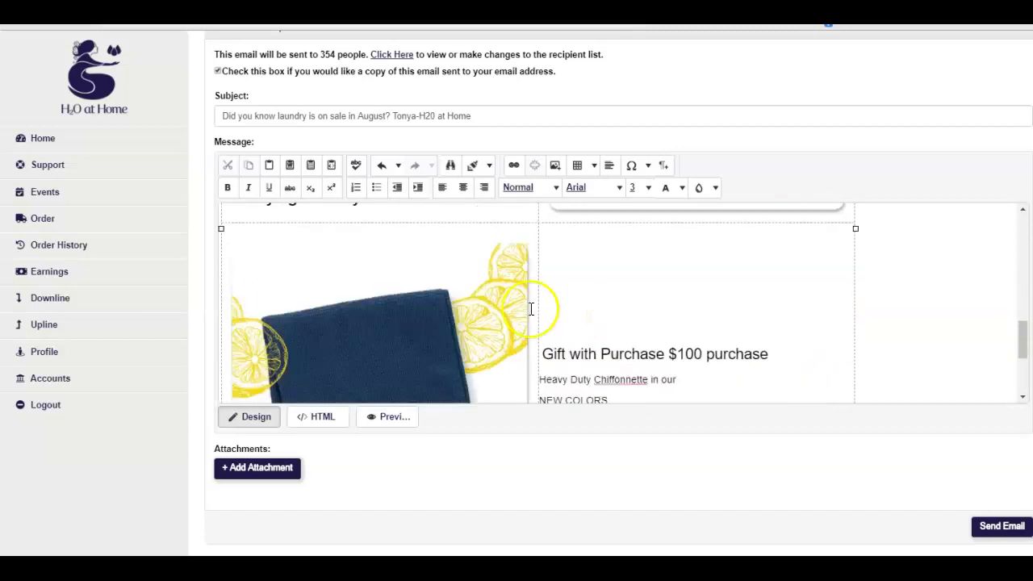
pyautogui.click(675, 380)
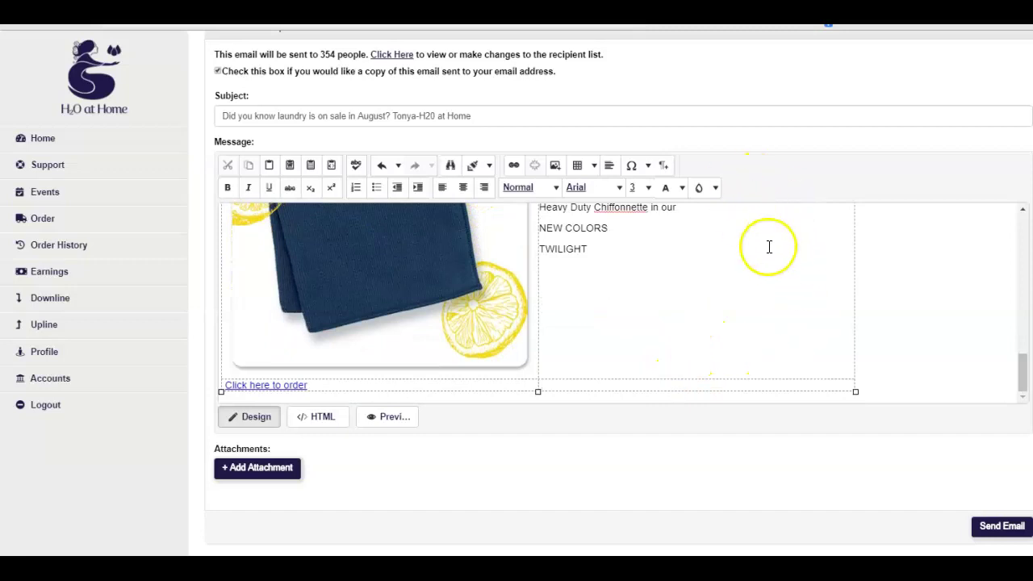
# Pick catalog_0819.jpg from August Specials 2019 in the image library and confirm its properties
pyautogui.click(555, 167)
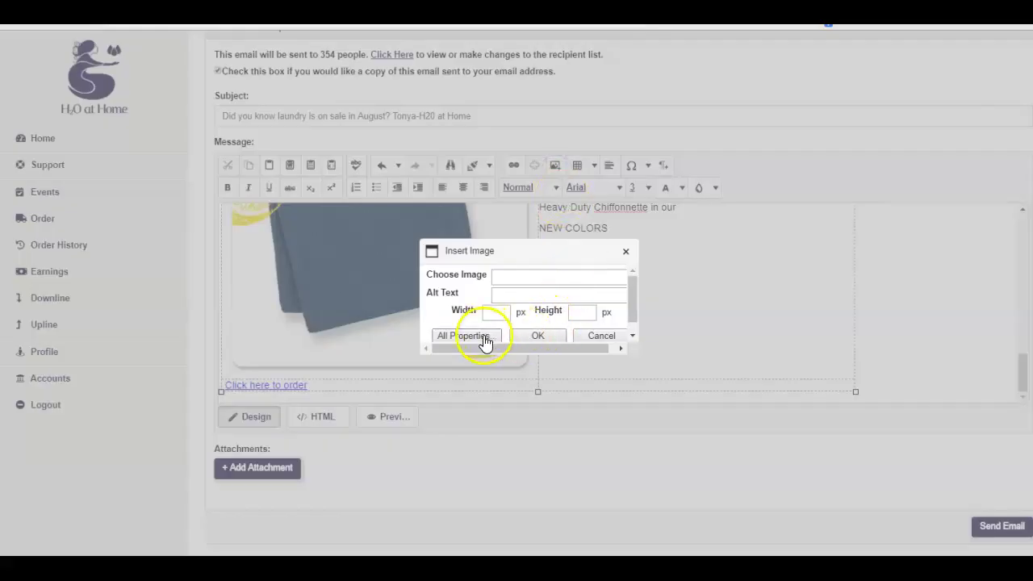
pyautogui.click(483, 337)
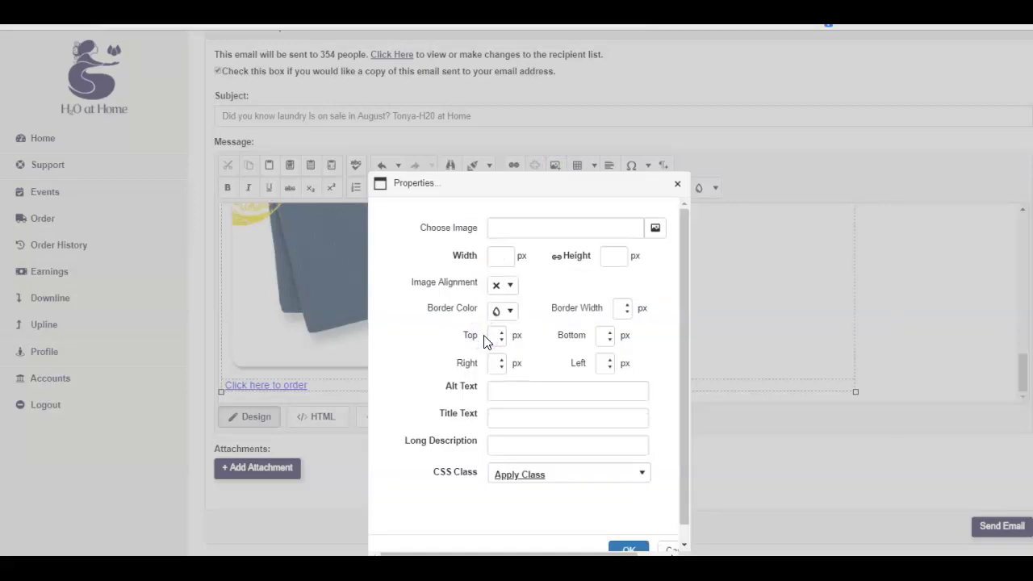
pyautogui.click(661, 233)
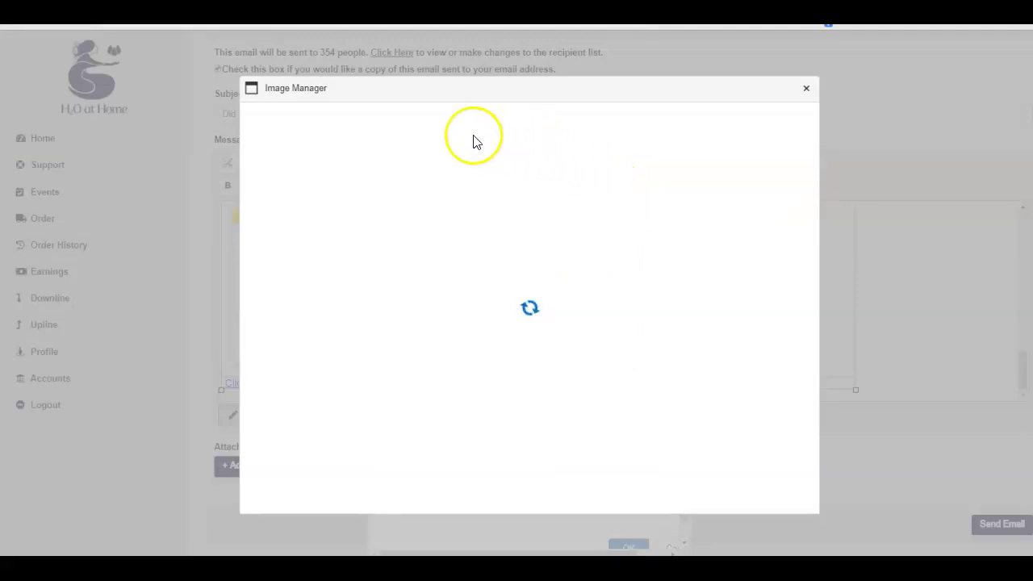
pyautogui.click(367, 174)
pyautogui.click(310, 177)
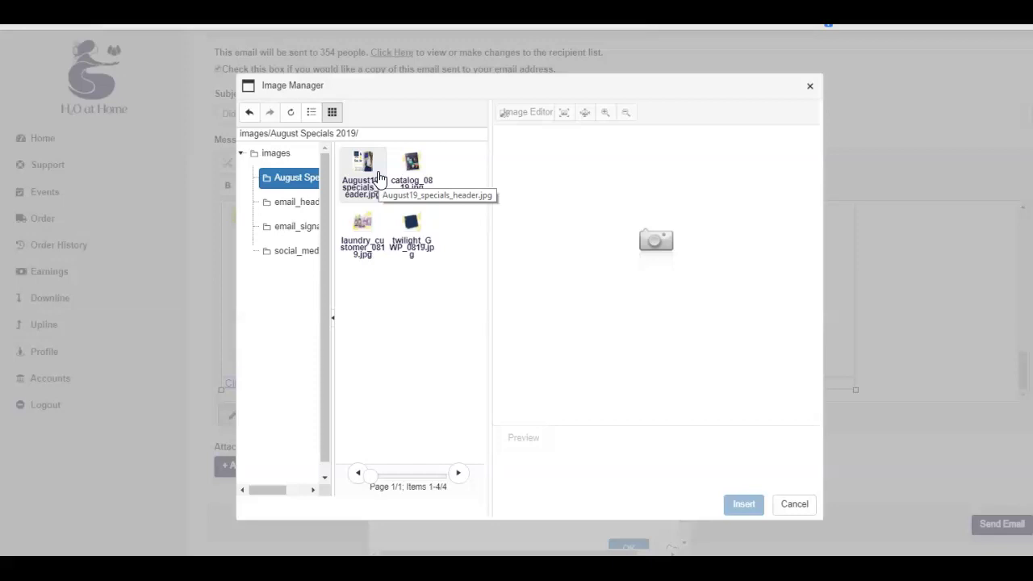
pyautogui.click(426, 172)
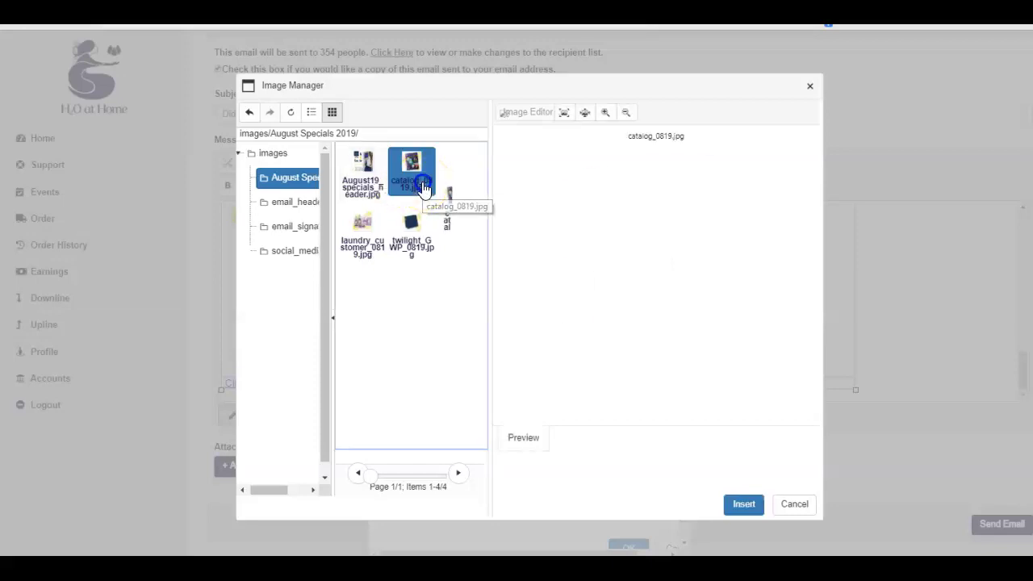
pyautogui.click(730, 510)
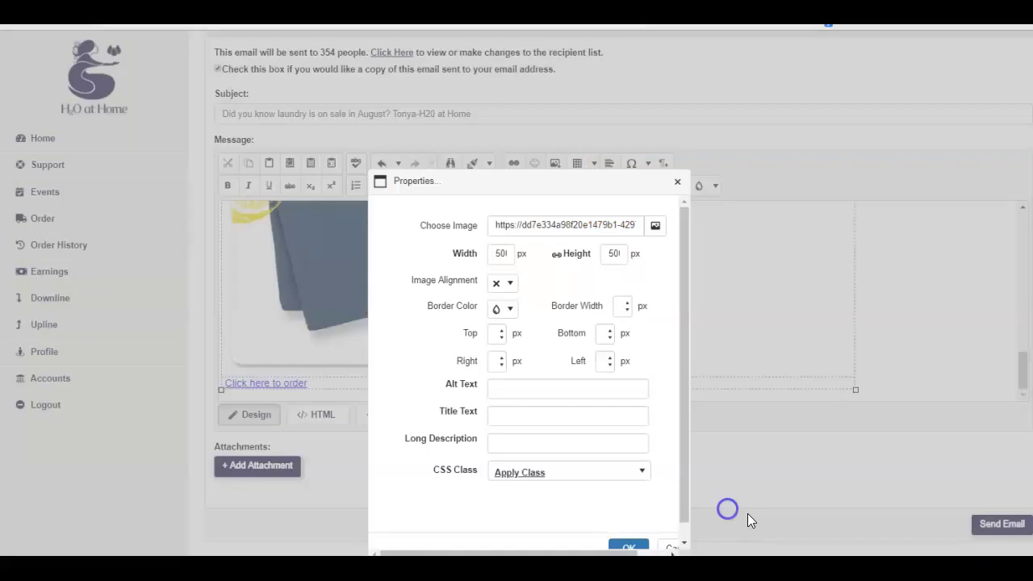
pyautogui.scroll(-1, 636, 416)
pyautogui.scroll(1, 635, 420)
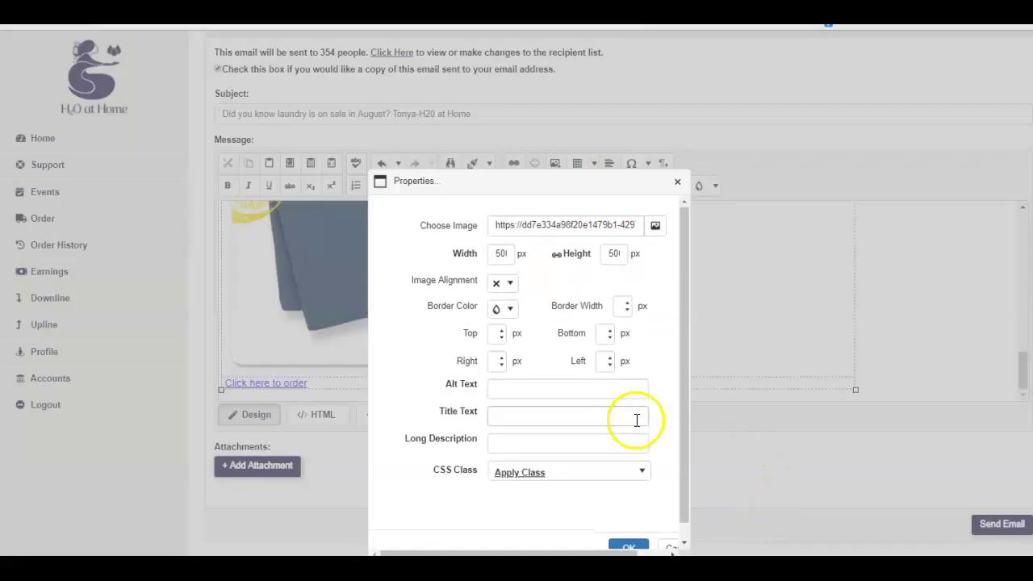
pyautogui.click(634, 548)
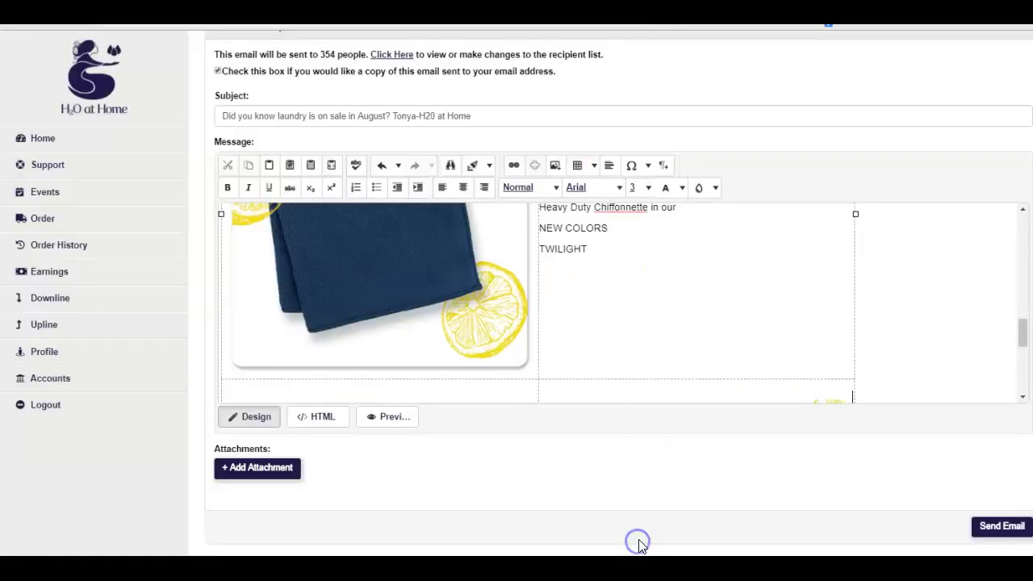
# Scroll down to the cell beside the catalog cover and place the caret in it
pyautogui.scroll(2, 721, 473)
pyautogui.scroll(1, 740, 431)
pyautogui.scroll(-5, 743, 449)
pyautogui.scroll(3, 757, 455)
pyautogui.scroll(-3, 757, 454)
pyautogui.scroll(-1, 757, 454)
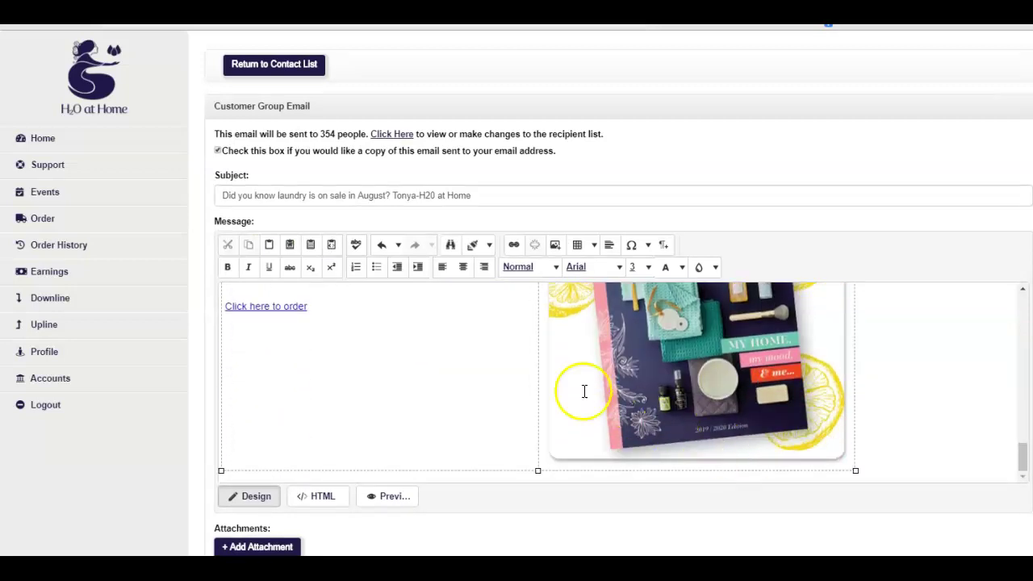
pyautogui.scroll(3, 447, 347)
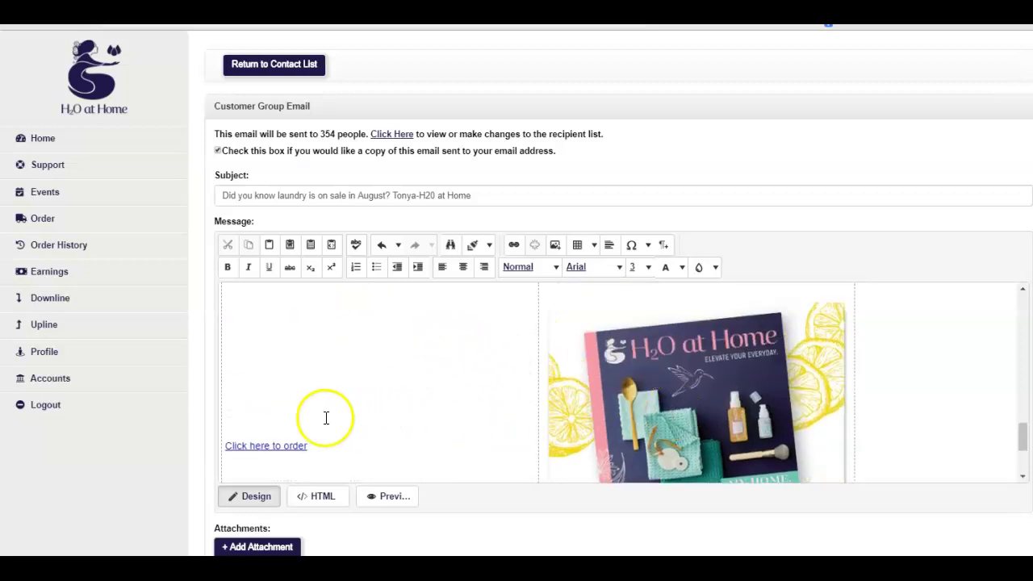
pyautogui.scroll(-3, 355, 417)
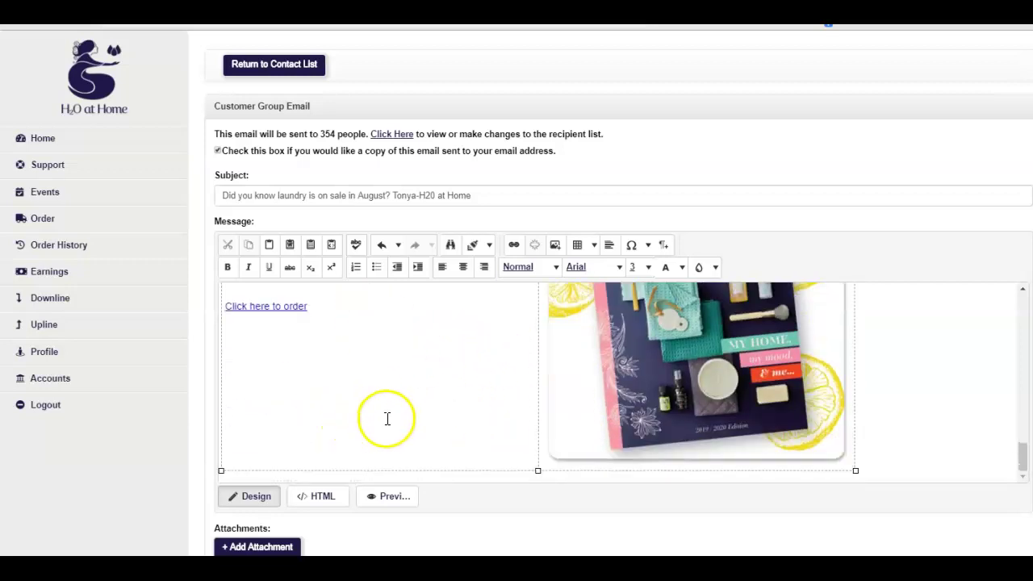
pyautogui.scroll(-3, 379, 417)
pyautogui.click(277, 393)
pyautogui.click(308, 396)
pyautogui.click(310, 364)
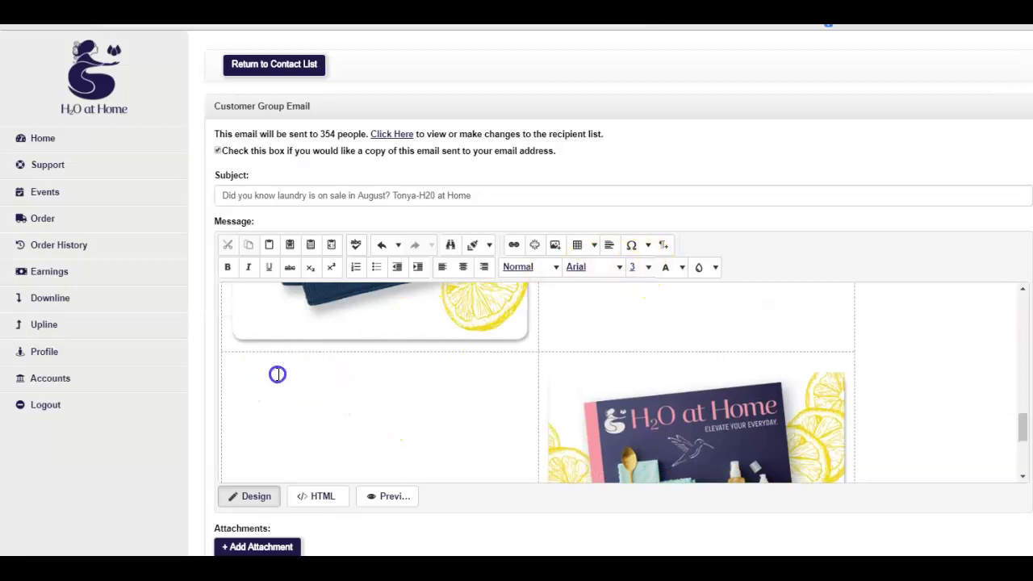
pyautogui.scroll(-1, 277, 374)
pyautogui.click(259, 386)
pyautogui.click(213, 374)
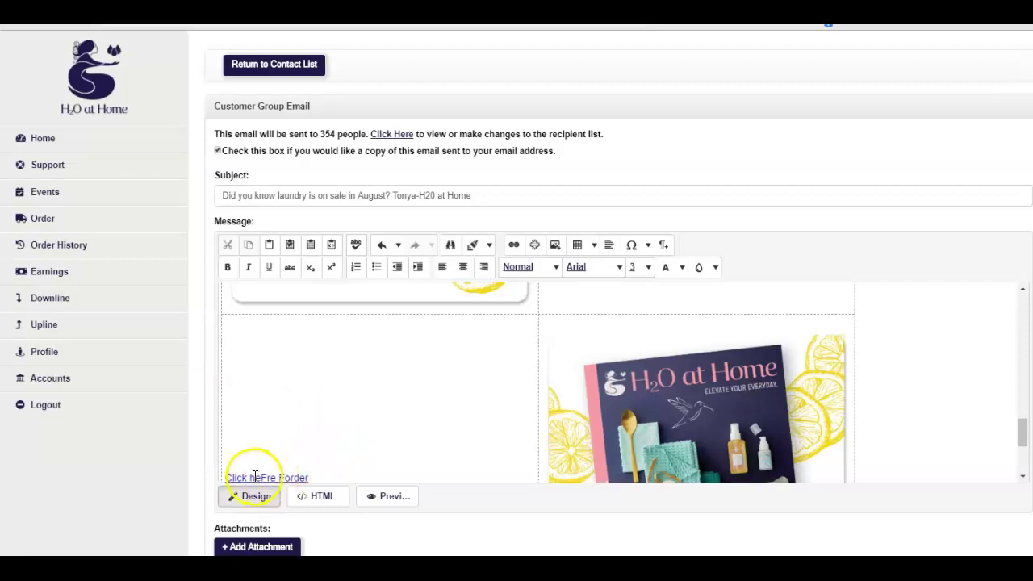
pyautogui.scroll(-3, 339, 428)
pyautogui.click(269, 341)
# Put the caret at the end of the 'Click here to order' link text to remove it
pyautogui.click(270, 307)
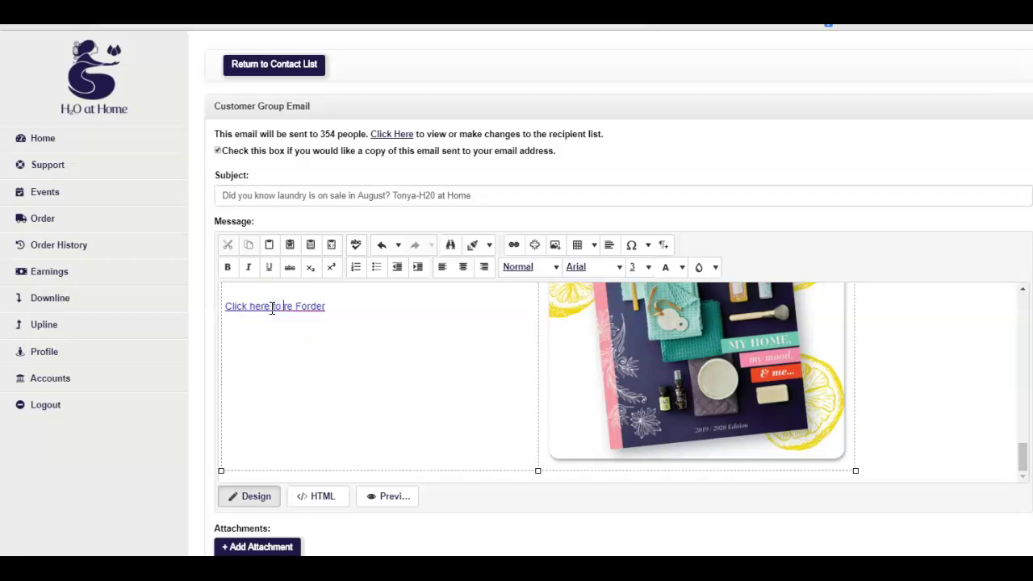
pyautogui.click(282, 306)
pyautogui.click(335, 312)
pyautogui.scroll(2, 731, 358)
pyautogui.scroll(-2, 759, 372)
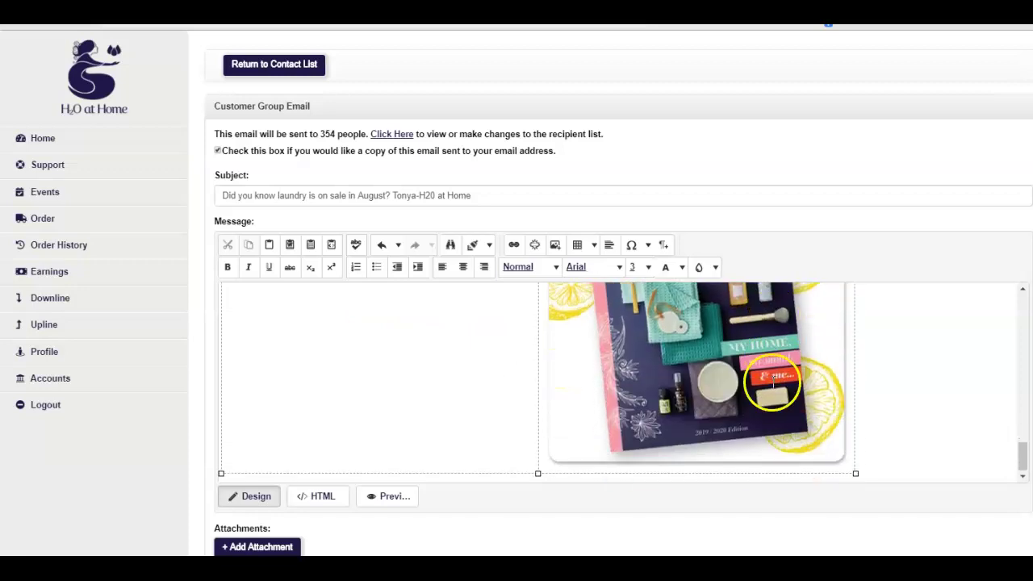
pyautogui.scroll(3, 567, 385)
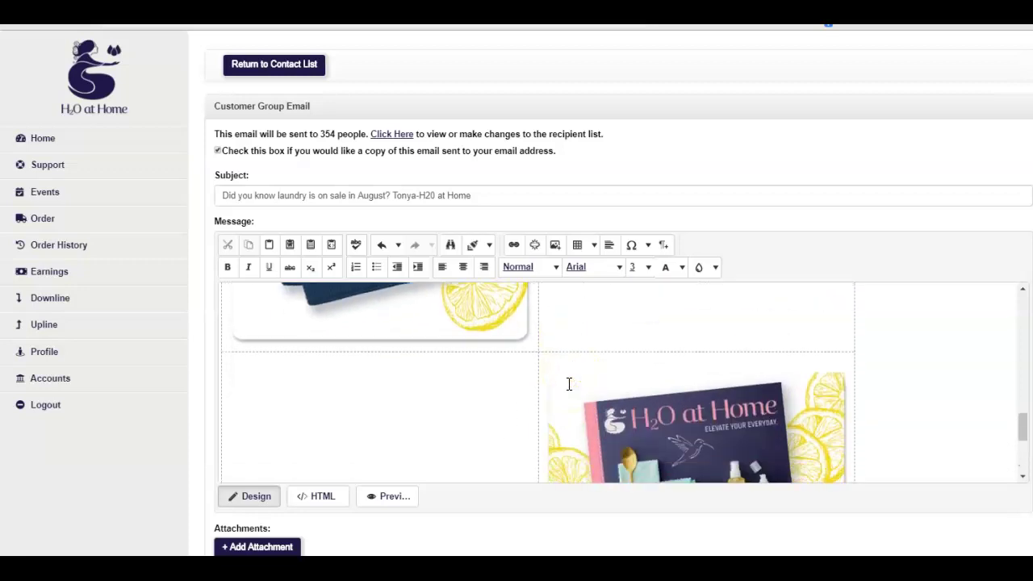
pyautogui.scroll(4, 569, 384)
pyautogui.scroll(-5, 571, 386)
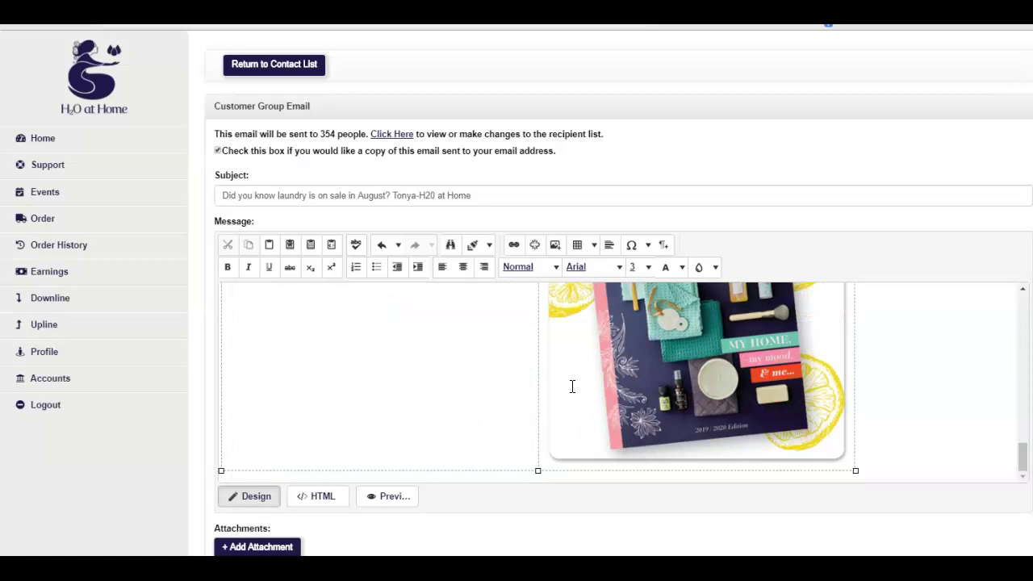
pyautogui.scroll(4, 572, 386)
pyautogui.scroll(-4, 573, 386)
pyautogui.click(407, 345)
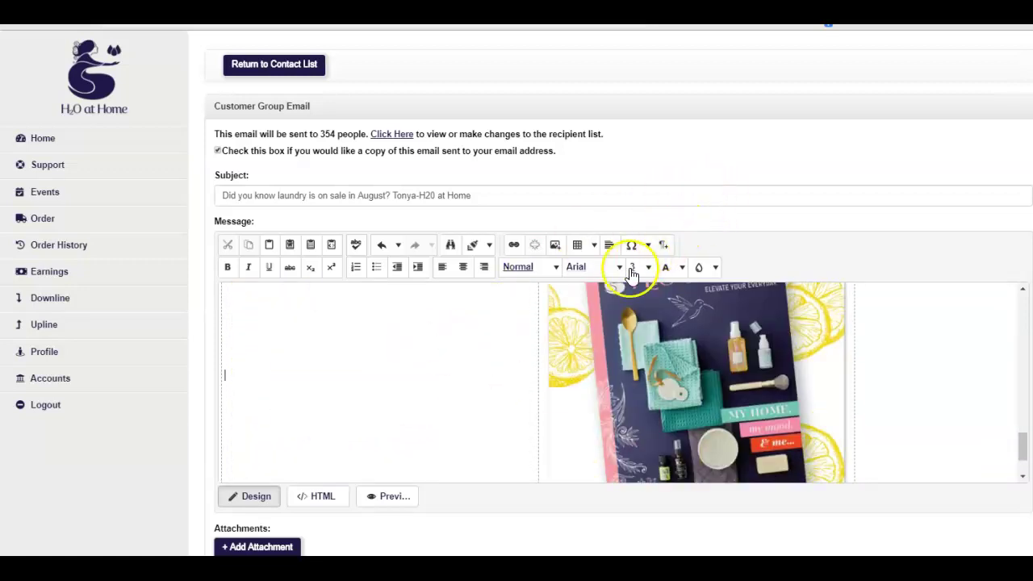
pyautogui.click(414, 314)
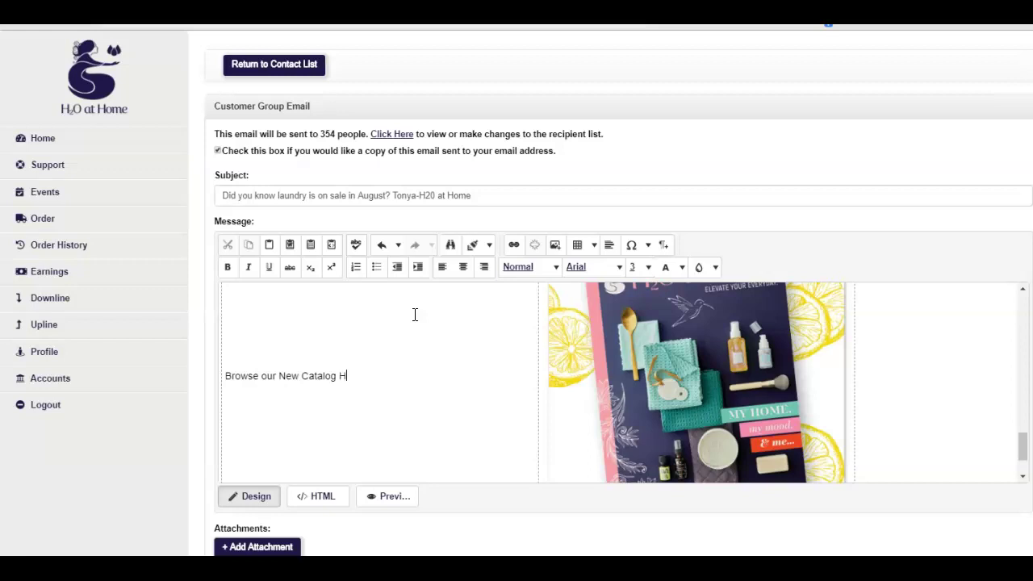
pyautogui.press('Return')
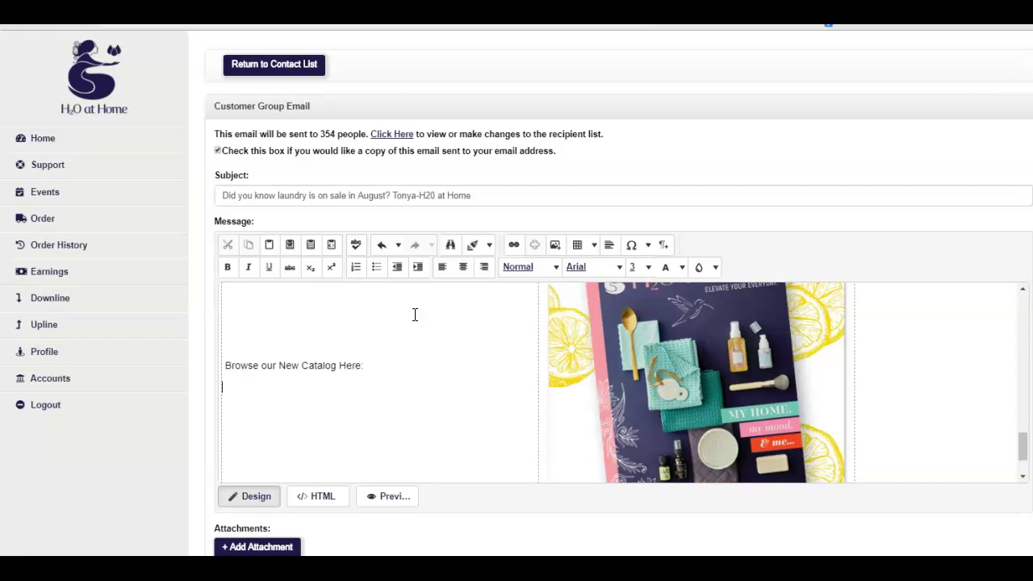
pyautogui.press('Return')
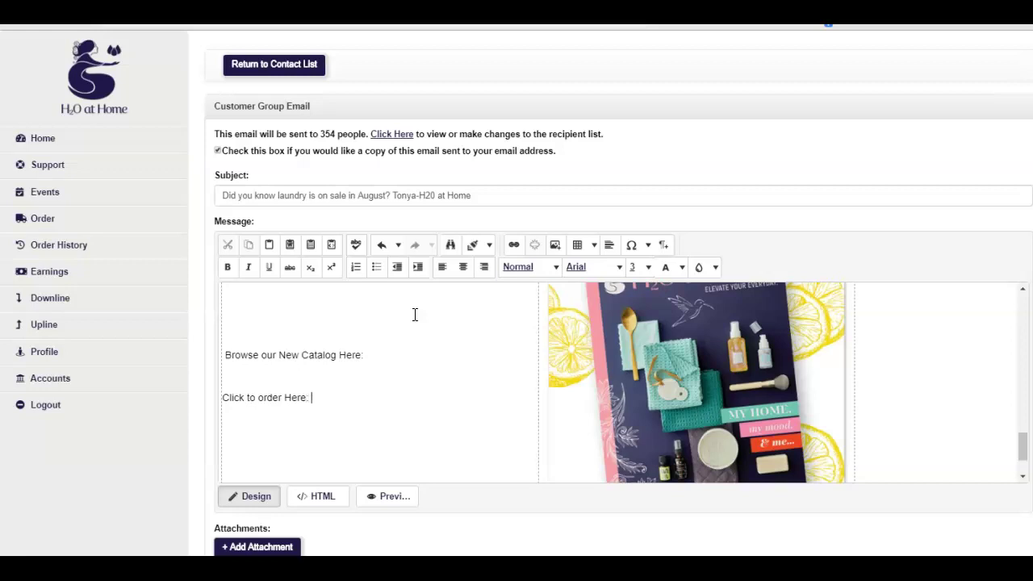
pyautogui.moveTo(339, 356); pyautogui.dragTo(368, 355)
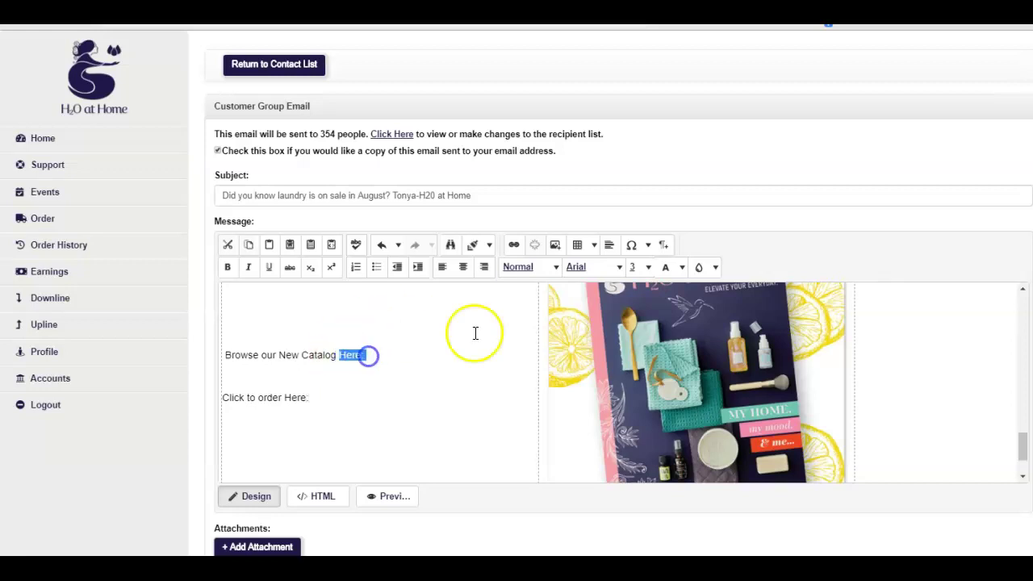
pyautogui.click(512, 246)
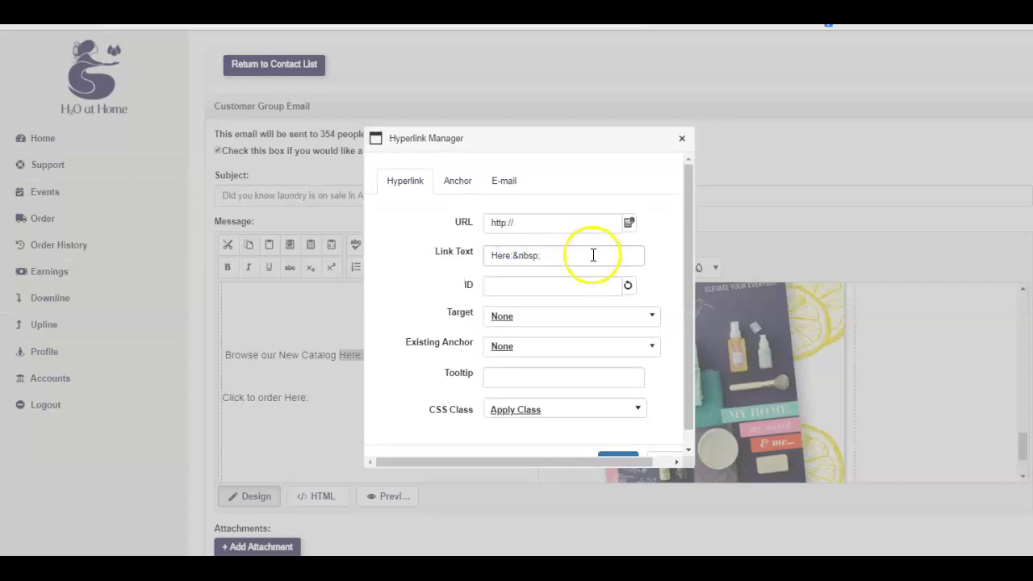
pyautogui.click(591, 254)
pyautogui.click(538, 223)
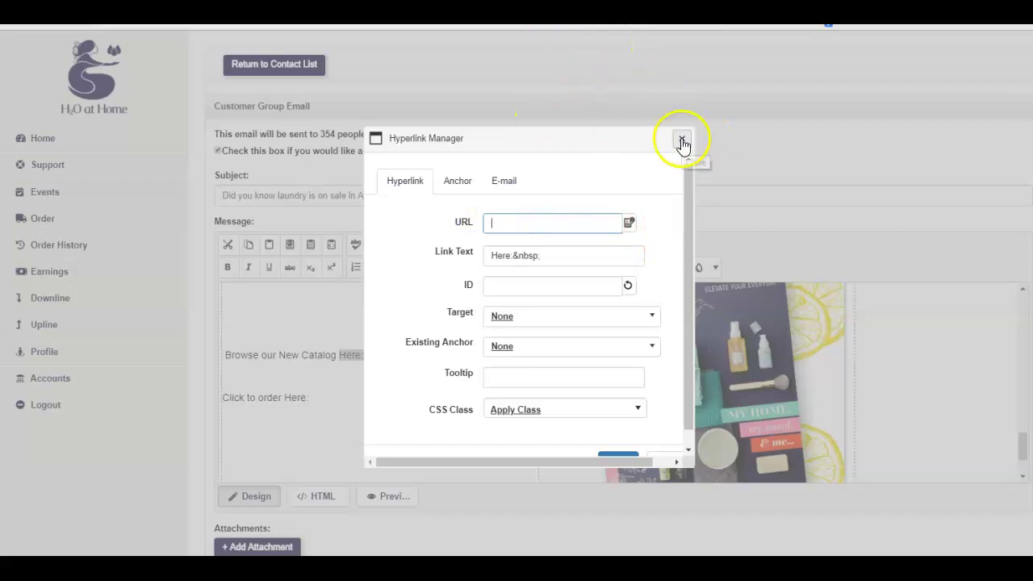
pyautogui.click(682, 141)
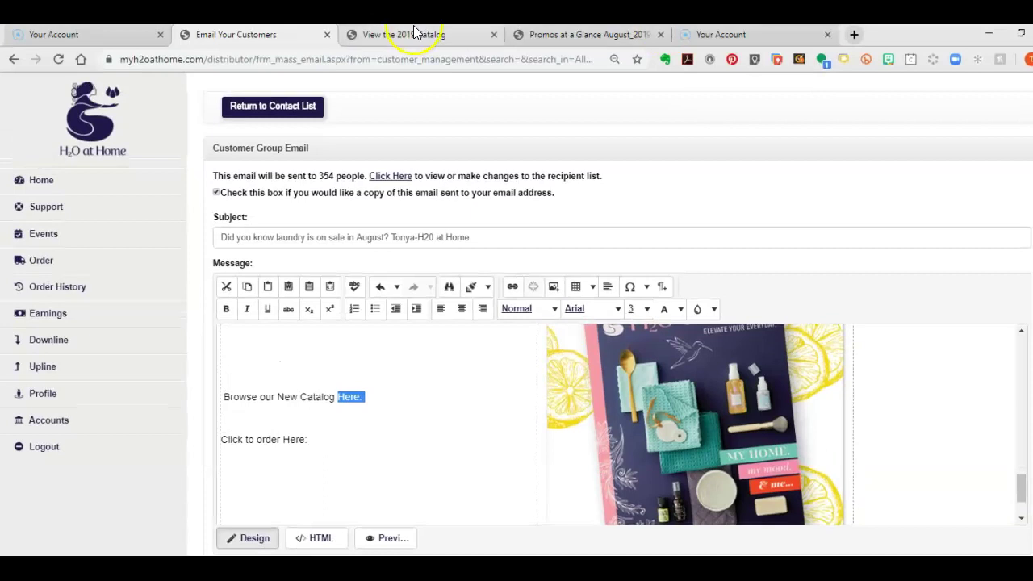
# Copy the 'View the 2019 Catalog' page address, then switch back to the email tab
pyautogui.click(406, 35)
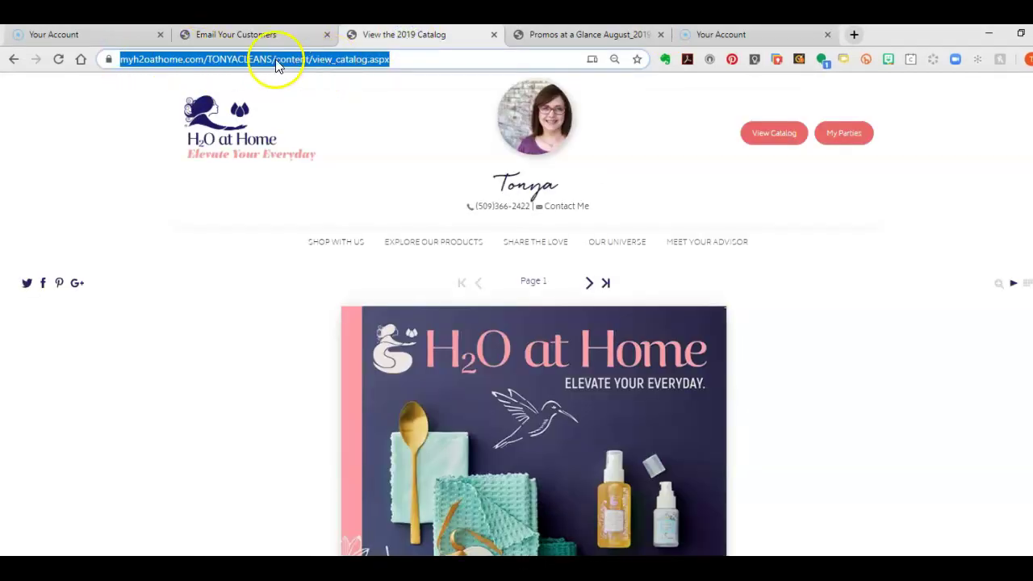
pyautogui.rightClick(169, 63)
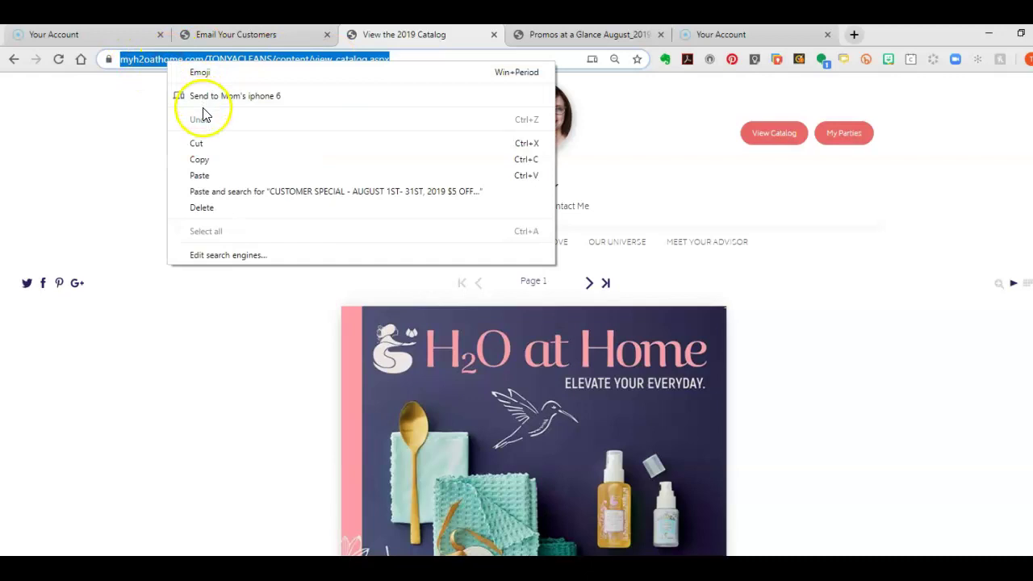
pyautogui.click(203, 157)
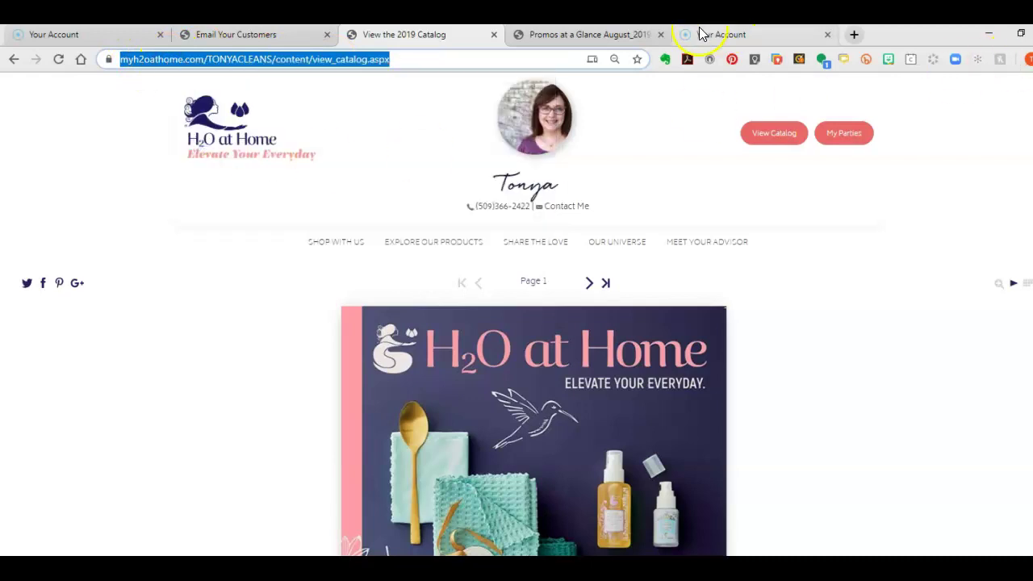
pyautogui.click(248, 39)
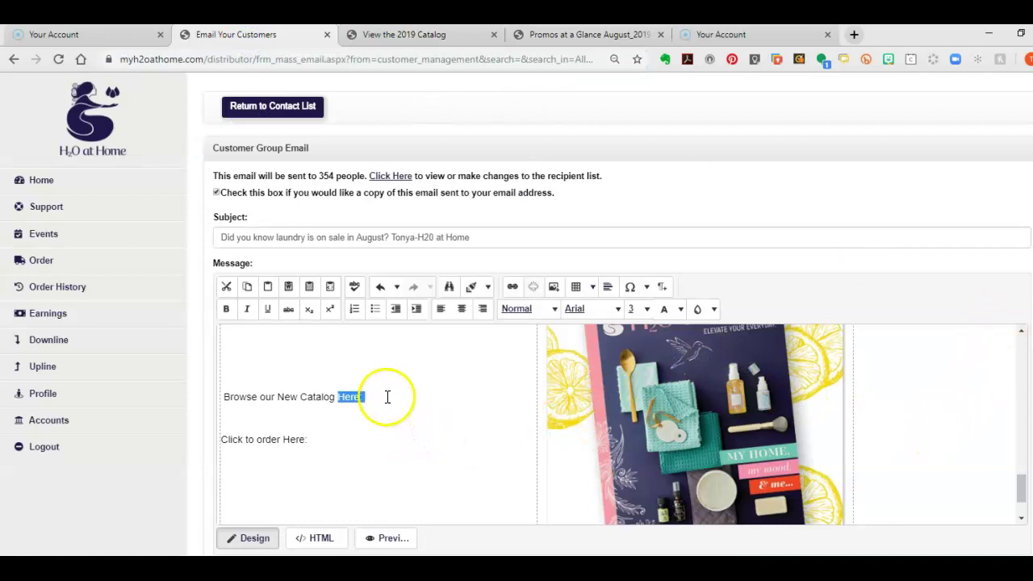
# Delete the 'Here:' after 'Browse our New Catalog'
pyautogui.click(350, 398)
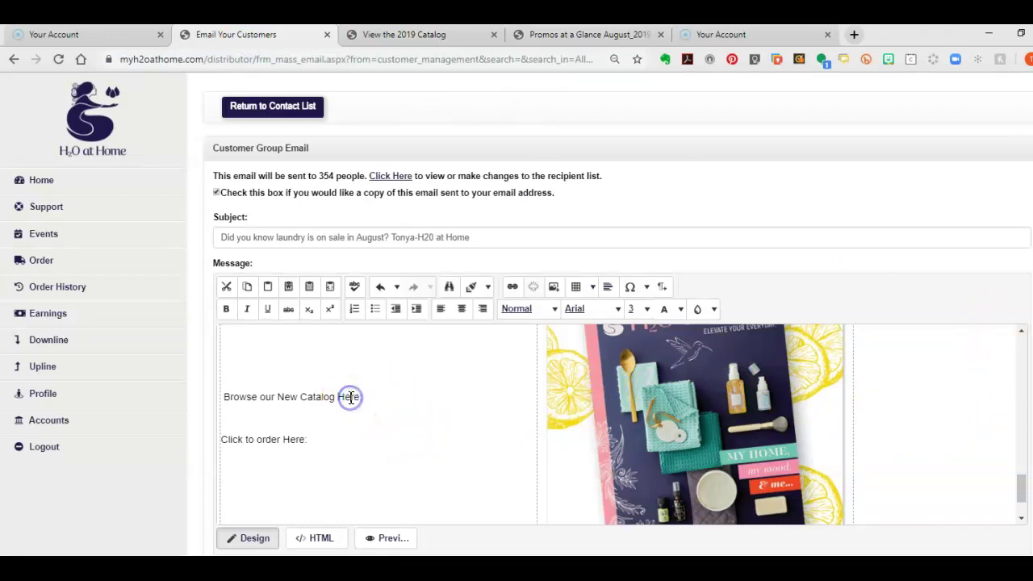
pyautogui.moveTo(337, 396); pyautogui.dragTo(383, 395)
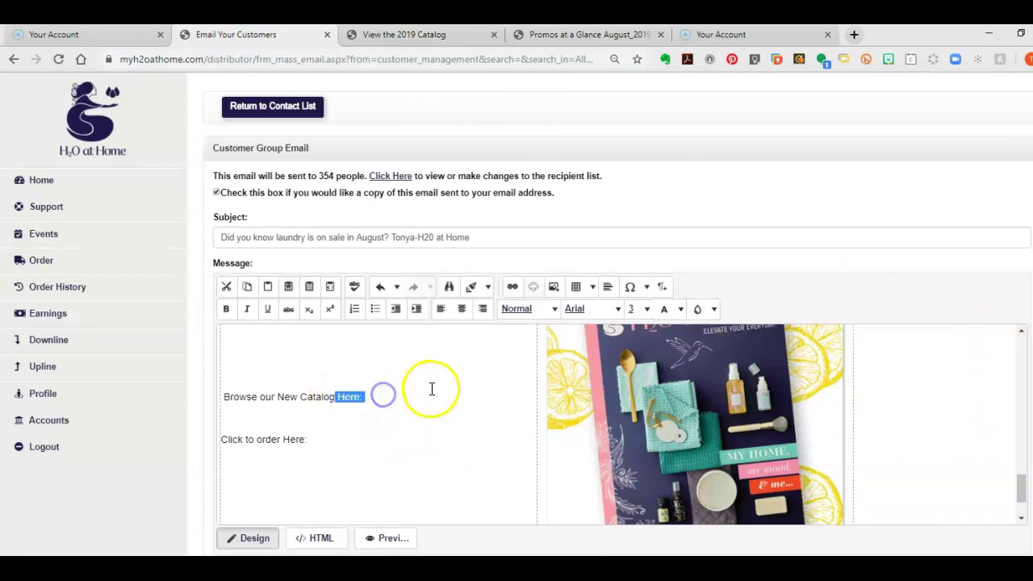
pyautogui.press('BackSpace')
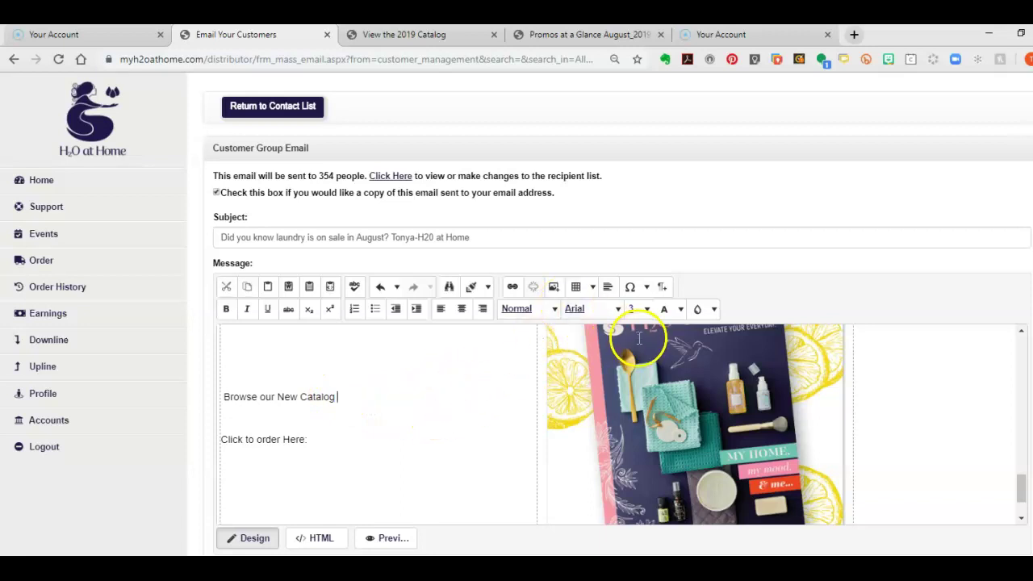
# Insert a HERE hyperlink pointing to the copied 2019 catalog page address
pyautogui.click(513, 288)
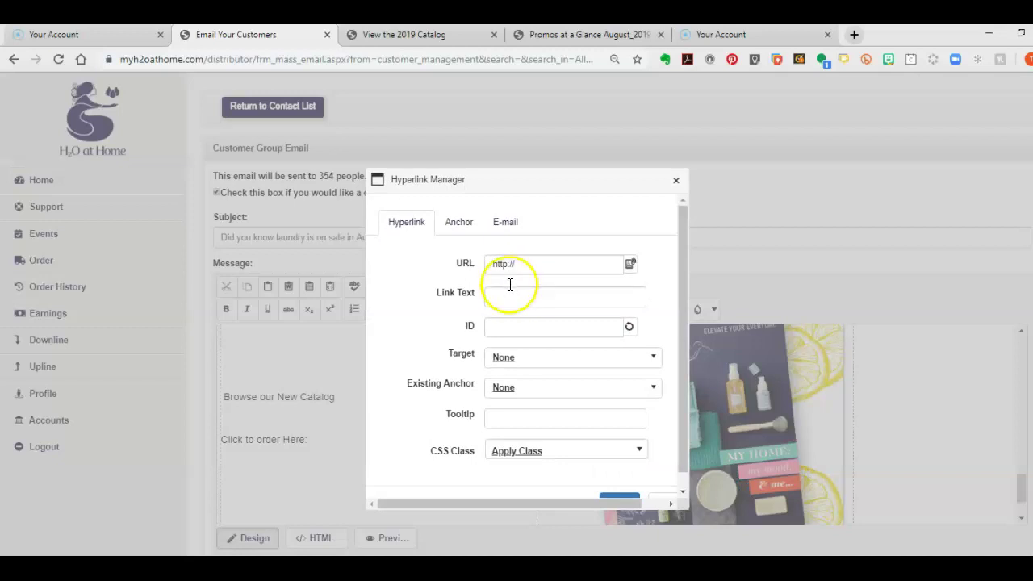
pyautogui.moveTo(535, 263); pyautogui.dragTo(428, 259)
pyautogui.press('BackSpace')
pyautogui.rightClick(508, 264)
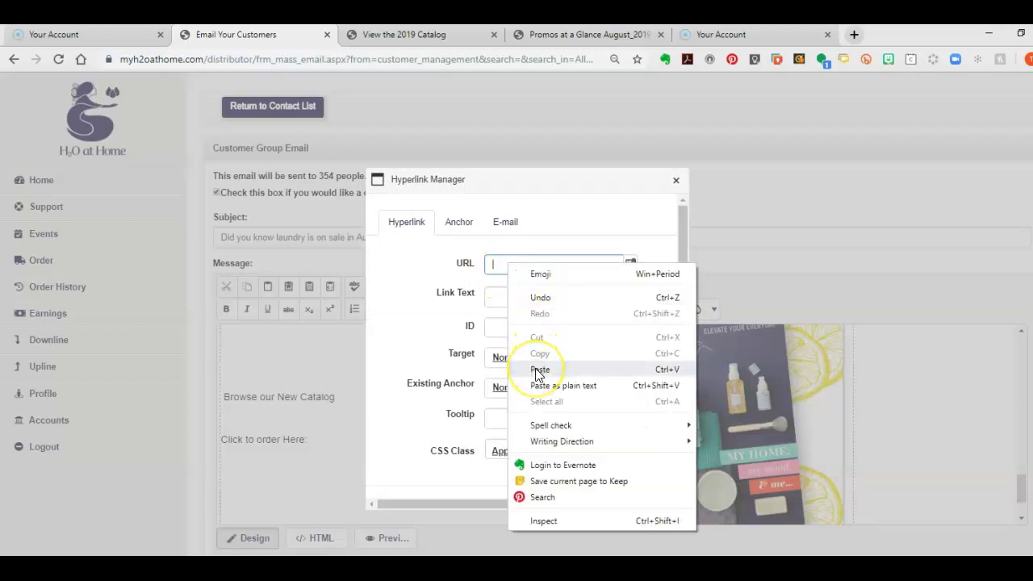
pyautogui.click(539, 369)
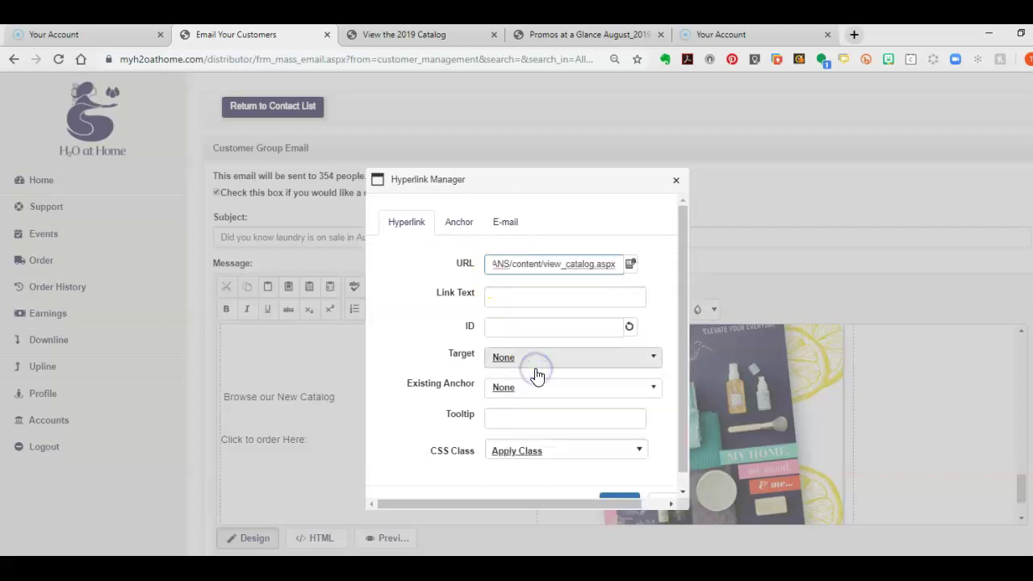
pyautogui.click(529, 297)
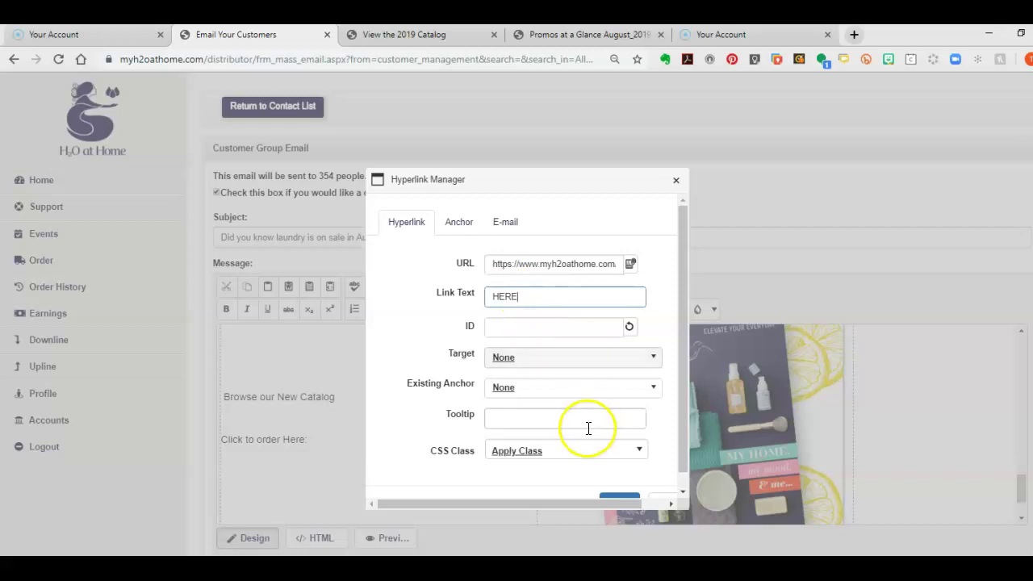
pyautogui.scroll(-1, 617, 440)
pyautogui.click(618, 486)
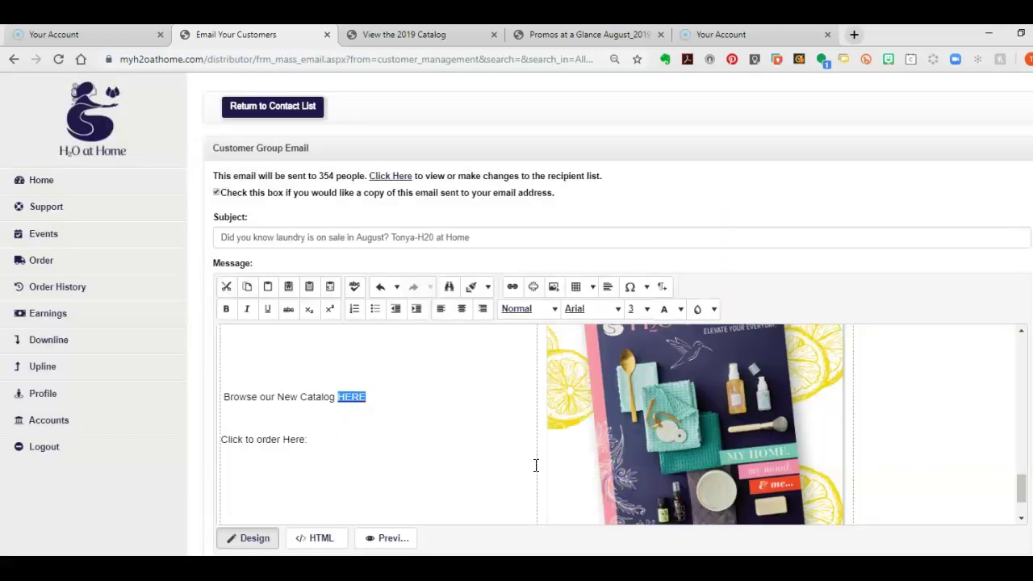
pyautogui.click(353, 431)
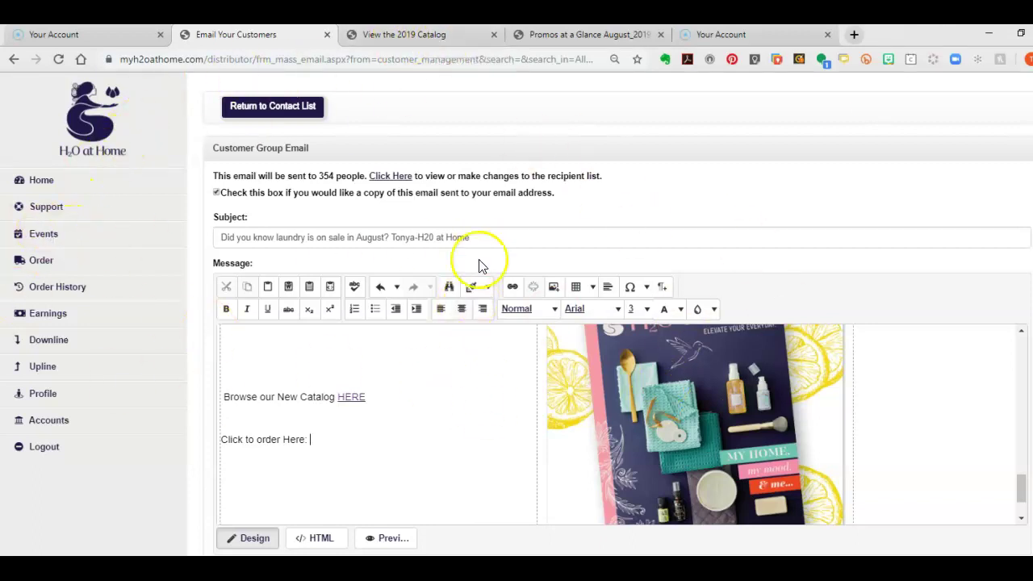
# Open the customer appreciation party's shop and filter the products to August Specials
pyautogui.click(438, 36)
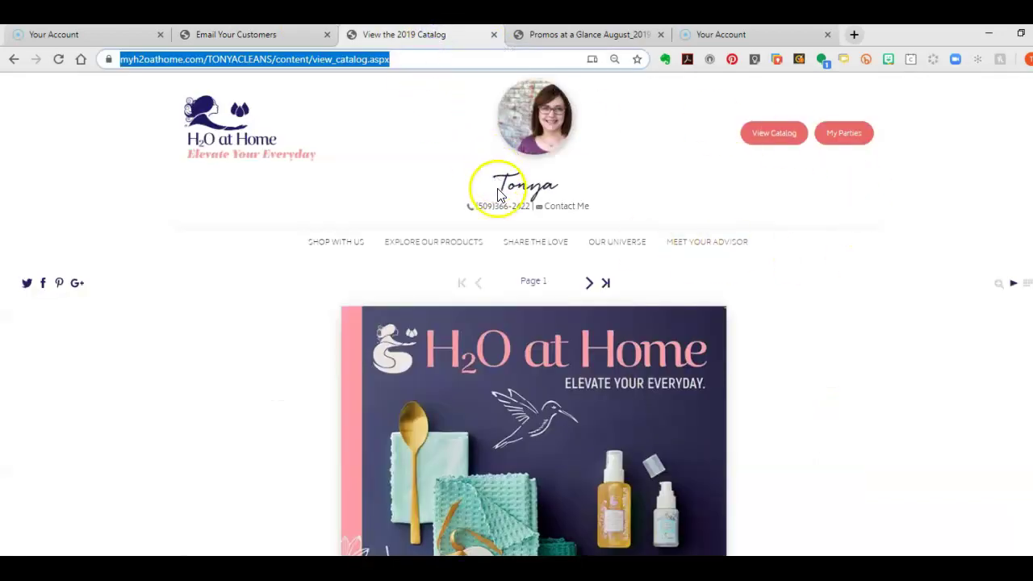
pyautogui.click(854, 139)
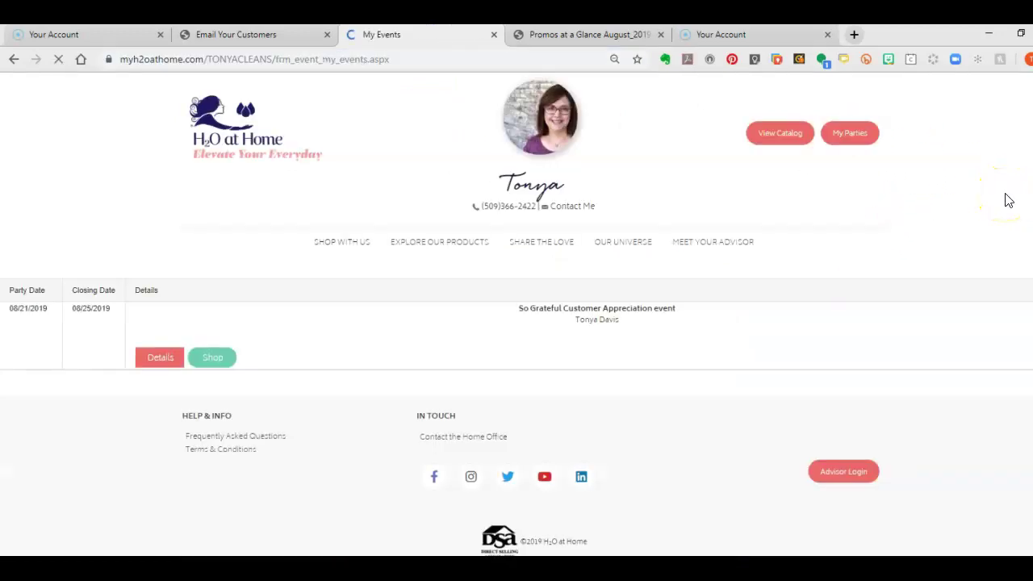
pyautogui.click(227, 360)
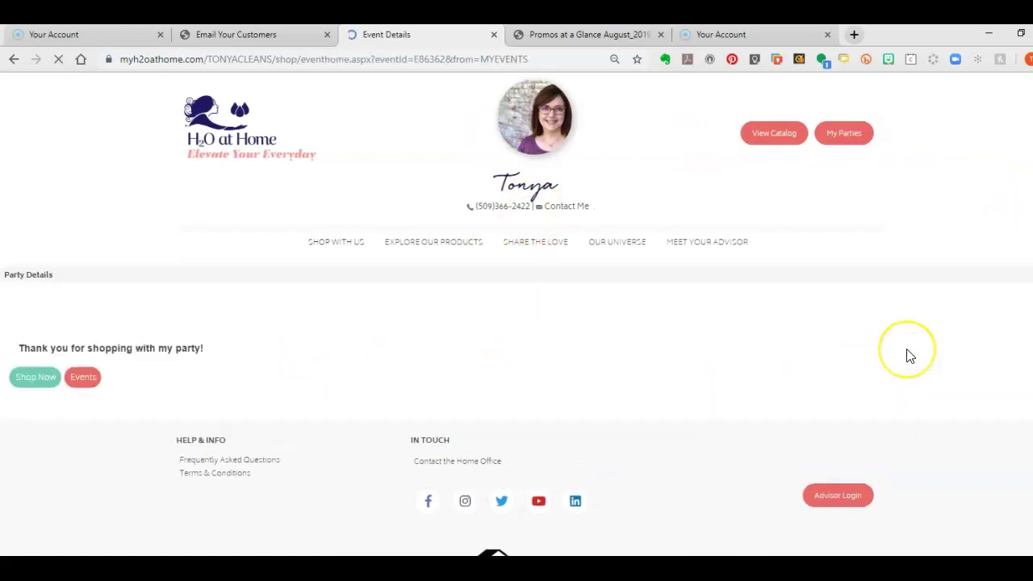
pyautogui.click(37, 376)
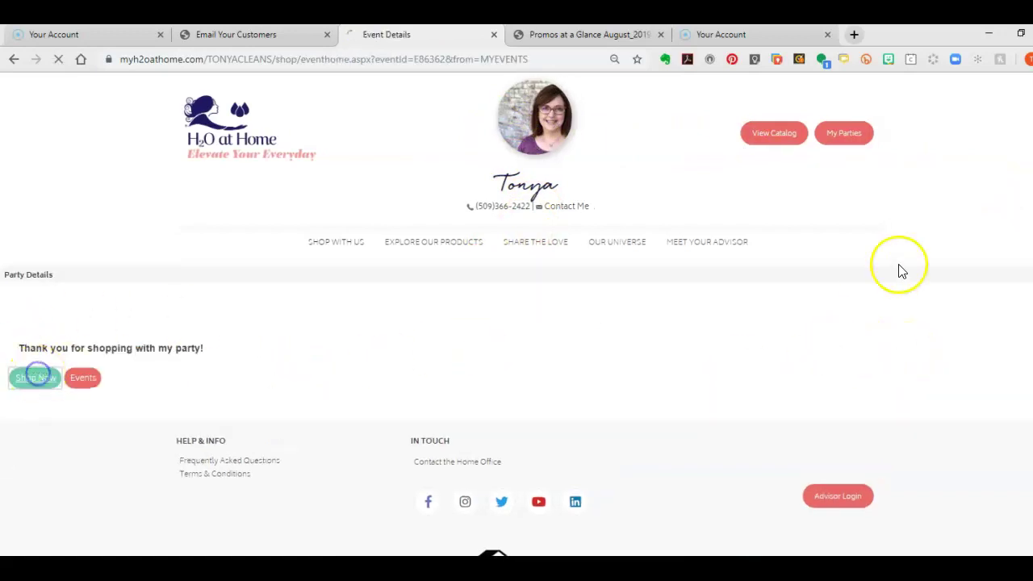
pyautogui.scroll(-4, 888, 257)
pyautogui.scroll(2, 834, 257)
pyautogui.click(193, 286)
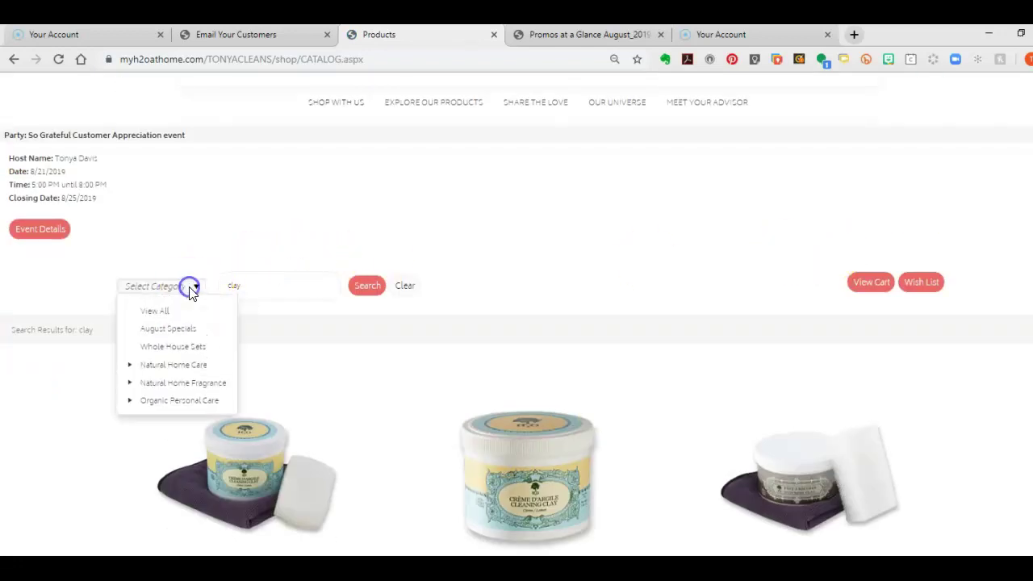
pyautogui.click(186, 329)
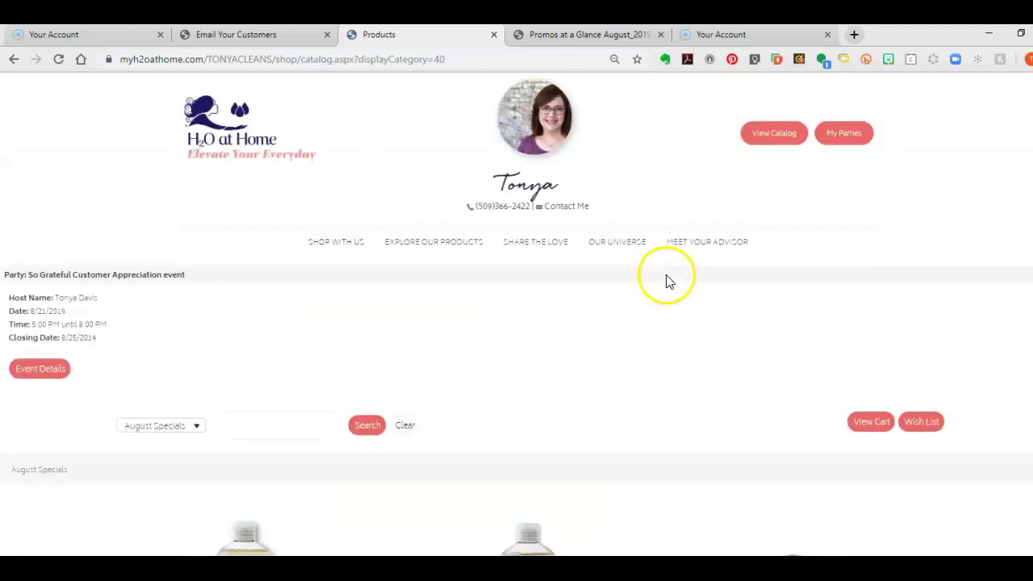
pyautogui.scroll(-6, 678, 278)
pyautogui.scroll(6, 689, 277)
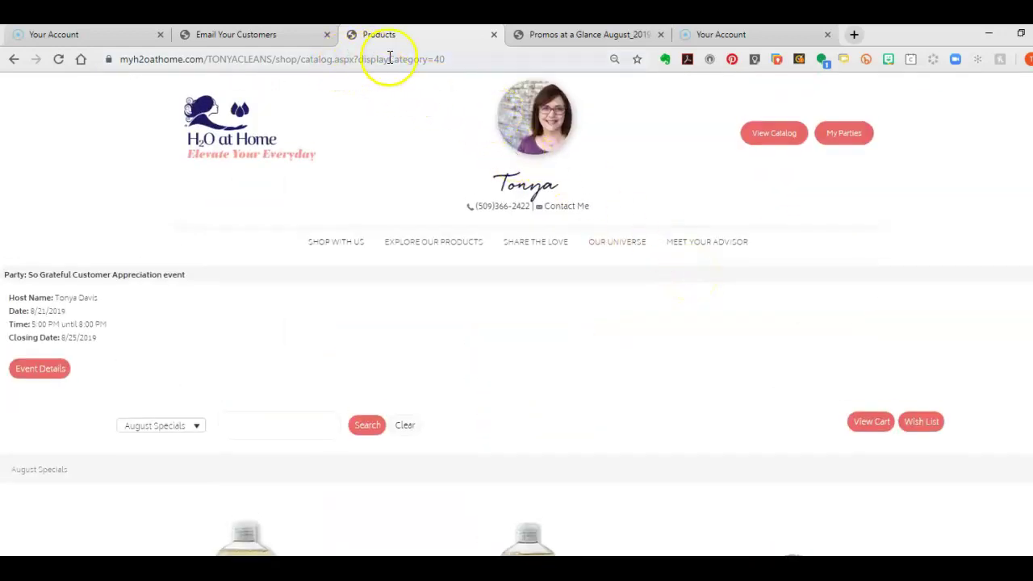
# Copy the August Specials page address and return to the email editor
pyautogui.moveTo(464, 59); pyautogui.dragTo(115, 45)
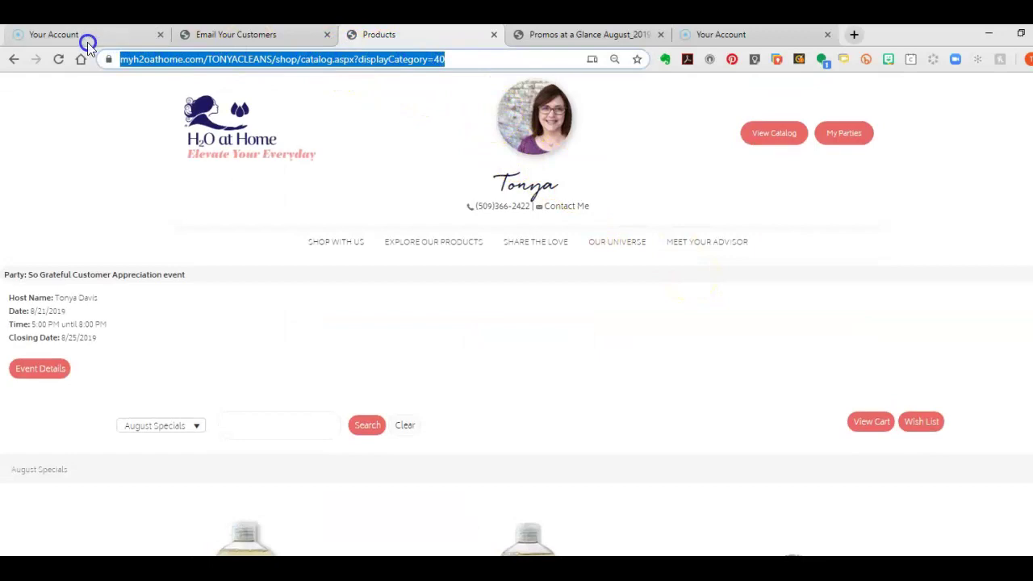
pyautogui.rightClick(173, 59)
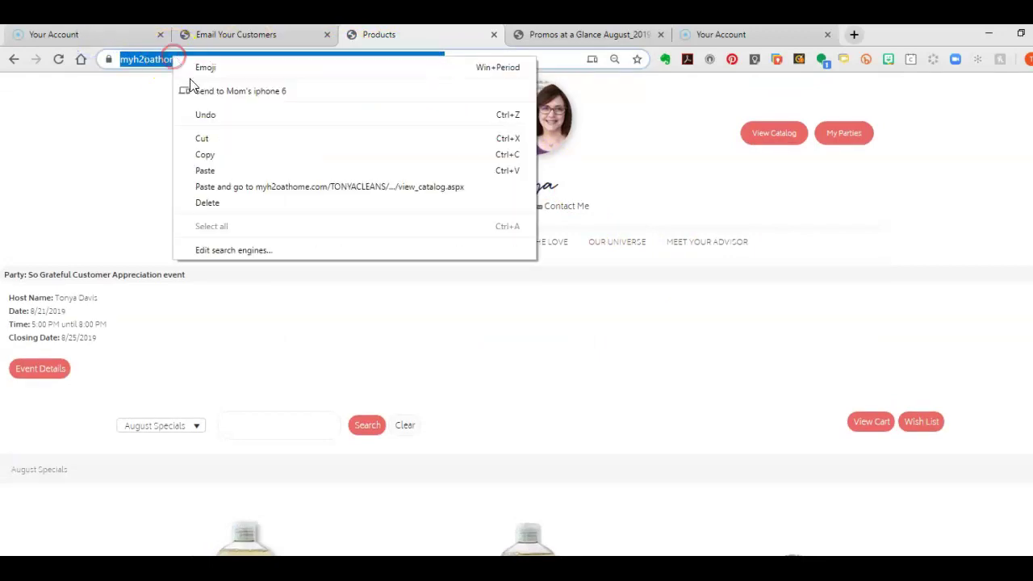
pyautogui.click(221, 153)
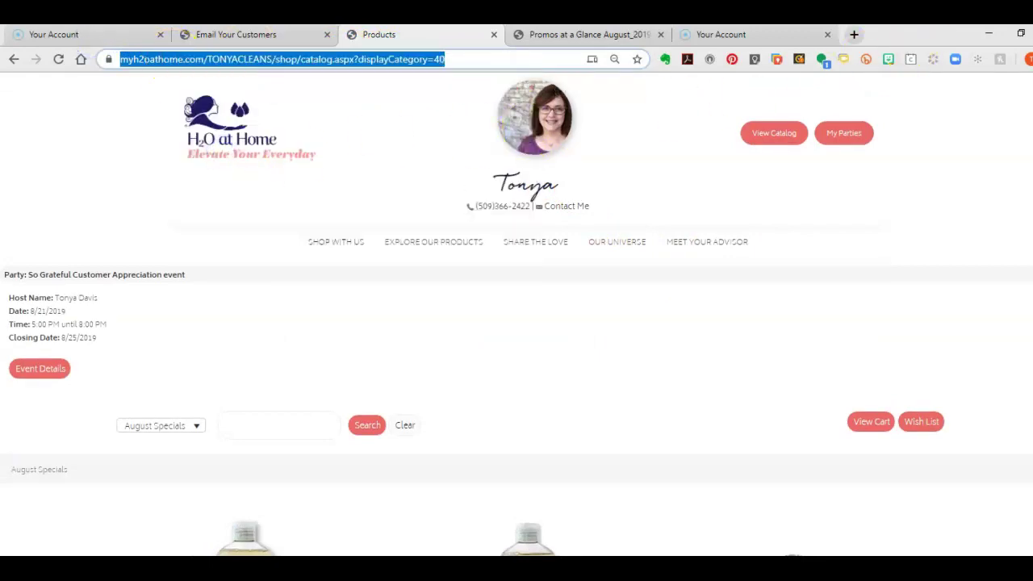
pyautogui.click(253, 34)
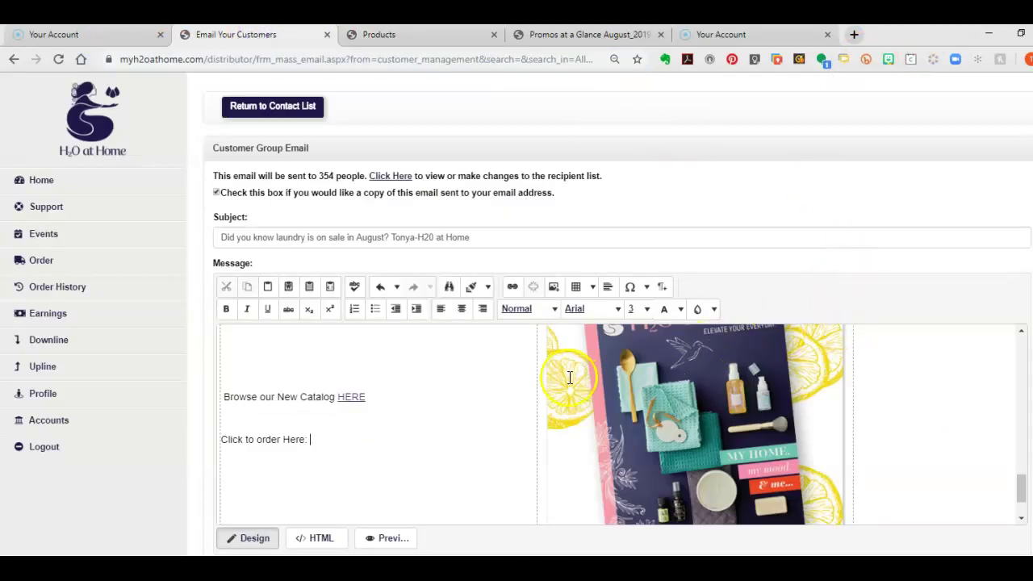
# Link 'Click Here to Order and see August Specials' to the pasted August Specials page URL
pyautogui.click(514, 287)
pyautogui.click(540, 262)
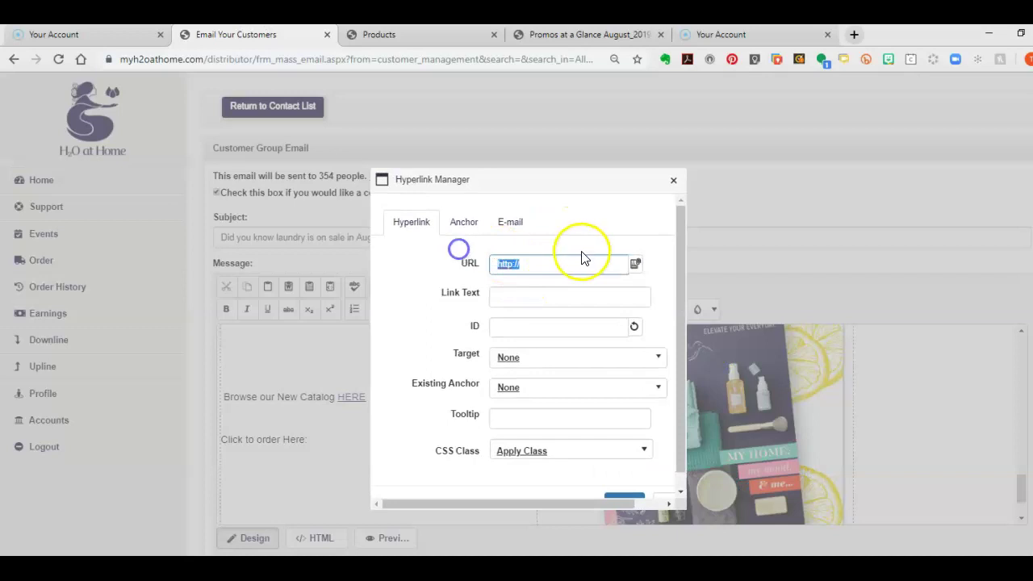
pyautogui.press('BackSpace')
pyautogui.rightClick(555, 262)
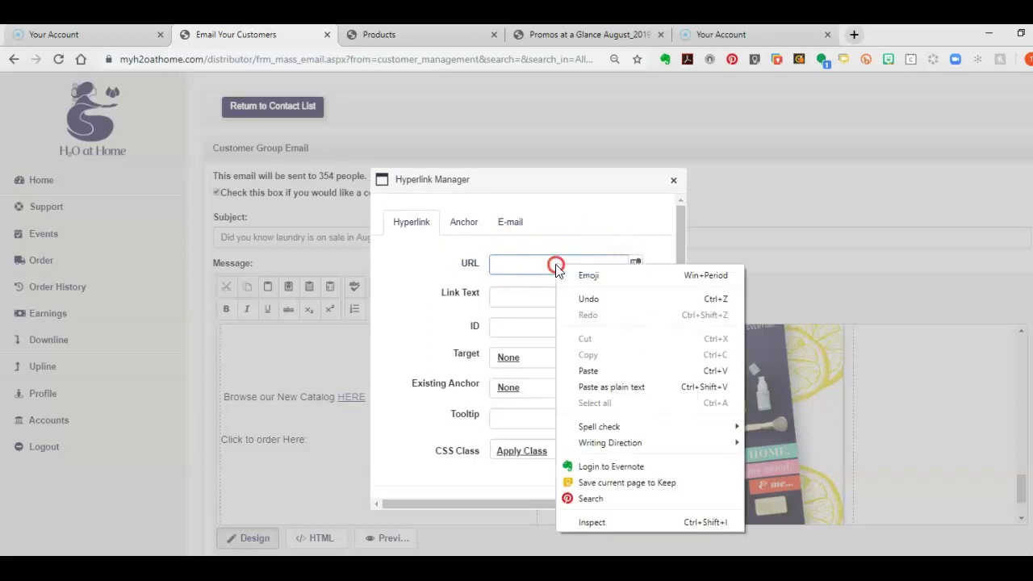
pyautogui.click(603, 376)
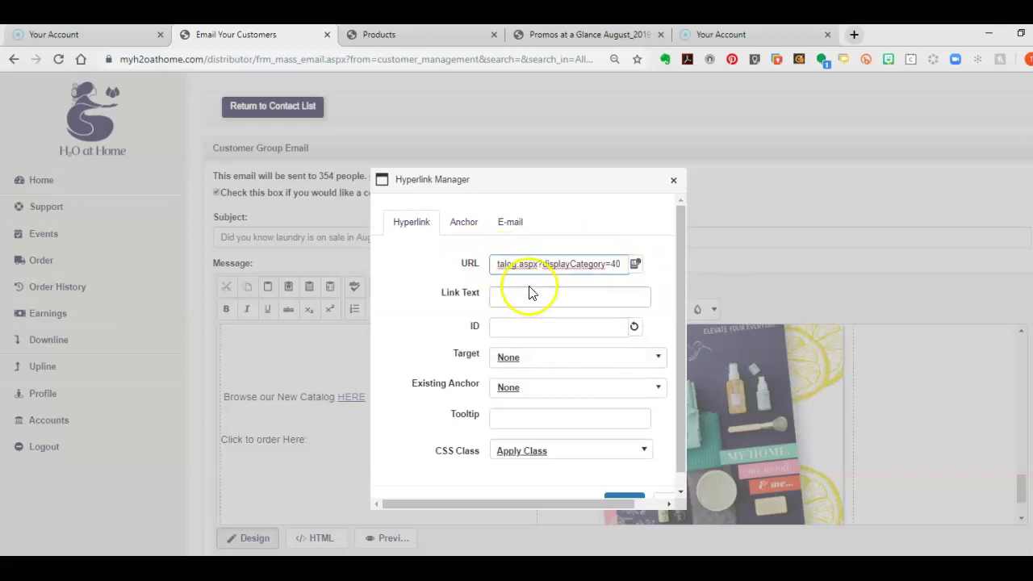
pyautogui.click(515, 294)
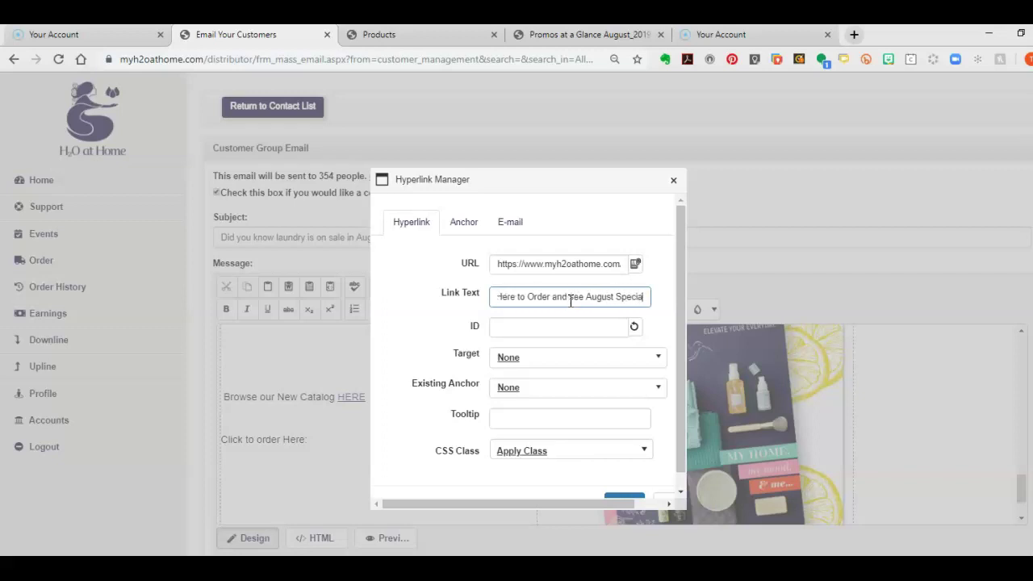
pyautogui.scroll(-1, 592, 393)
pyautogui.click(622, 489)
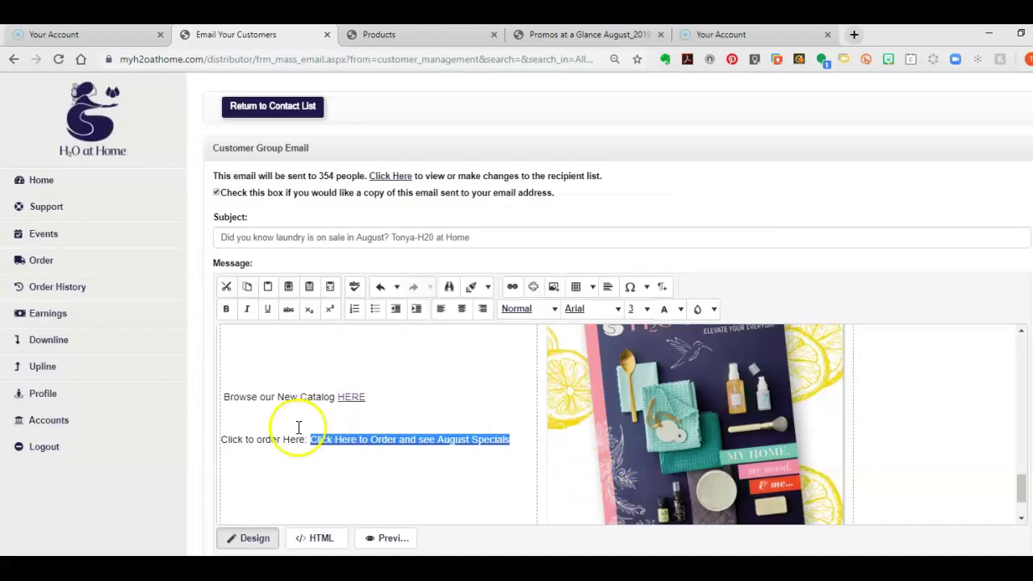
# Delete the leftover 'Click to order Here:' words in front of the order link
pyautogui.moveTo(307, 439); pyautogui.dragTo(220, 437)
pyautogui.click(230, 475)
pyautogui.click(309, 439)
pyautogui.press('BackSpace')
pyautogui.press('BackSpace')
pyautogui.press('BackSpace')
pyautogui.press('BackSpace')
pyautogui.press('BackSpace')
pyautogui.press('BackSpace')
pyautogui.press('BackSpace')
pyautogui.press('BackSpace')
pyautogui.press('BackSpace')
pyautogui.press('BackSpace')
pyautogui.press('BackSpace')
pyautogui.press('BackSpace')
pyautogui.press('BackSpace')
pyautogui.press('BackSpace')
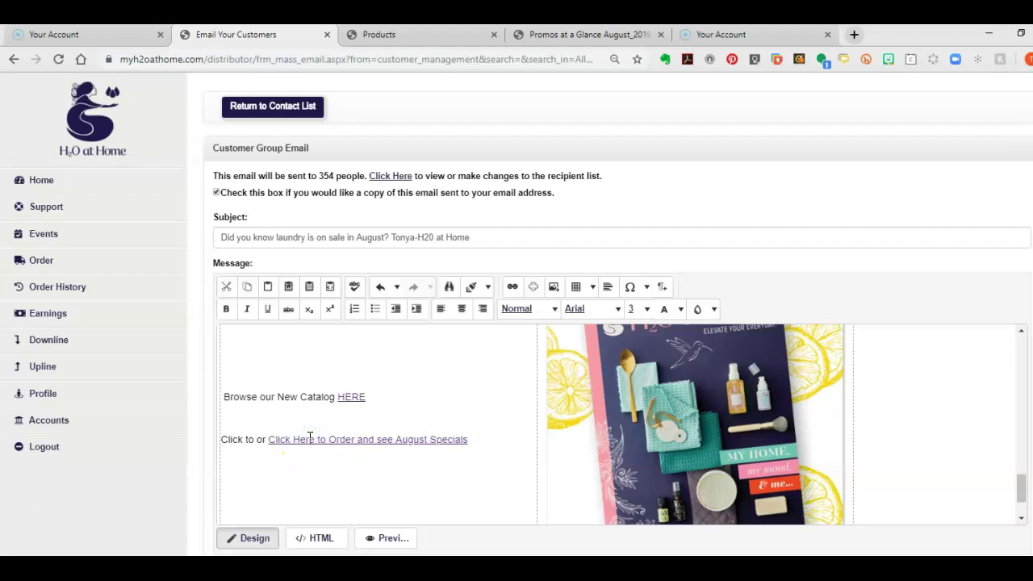
pyautogui.press('BackSpace')
pyautogui.press('BackSpace')
pyautogui.press('BackSpace')
pyautogui.press('BackSpace')
pyautogui.press('BackSpace')
pyautogui.press('BackSpace')
pyautogui.press('BackSpace')
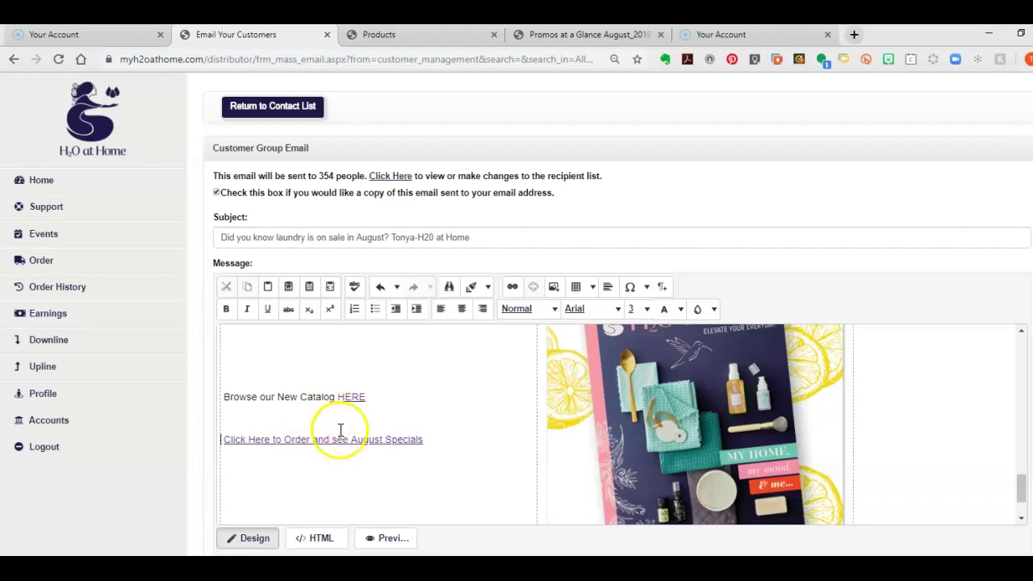
# Select the link lines and check the font size options, leaving the size unchanged
pyautogui.click(221, 396)
pyautogui.moveTo(224, 394); pyautogui.dragTo(457, 459)
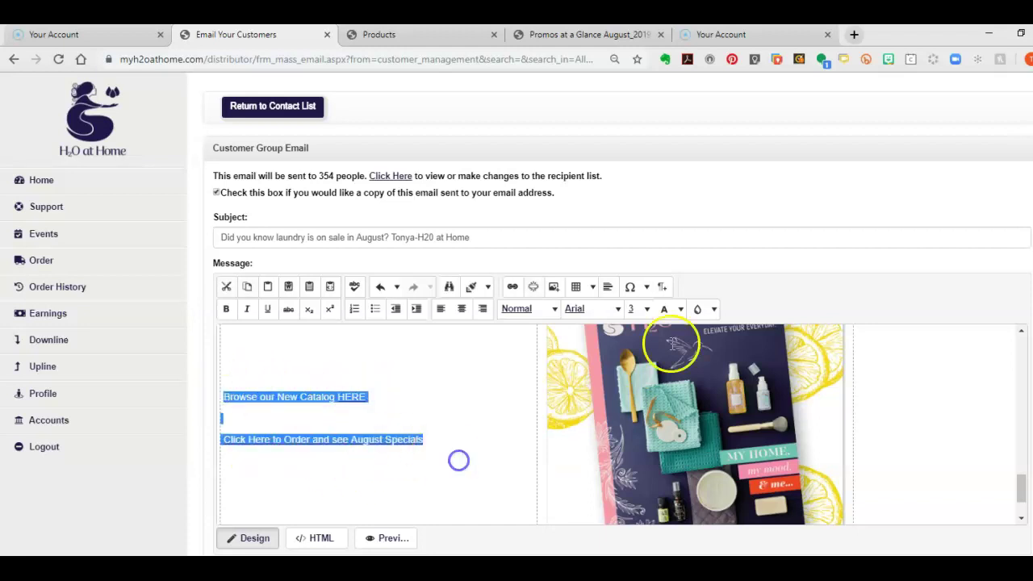
pyautogui.click(643, 308)
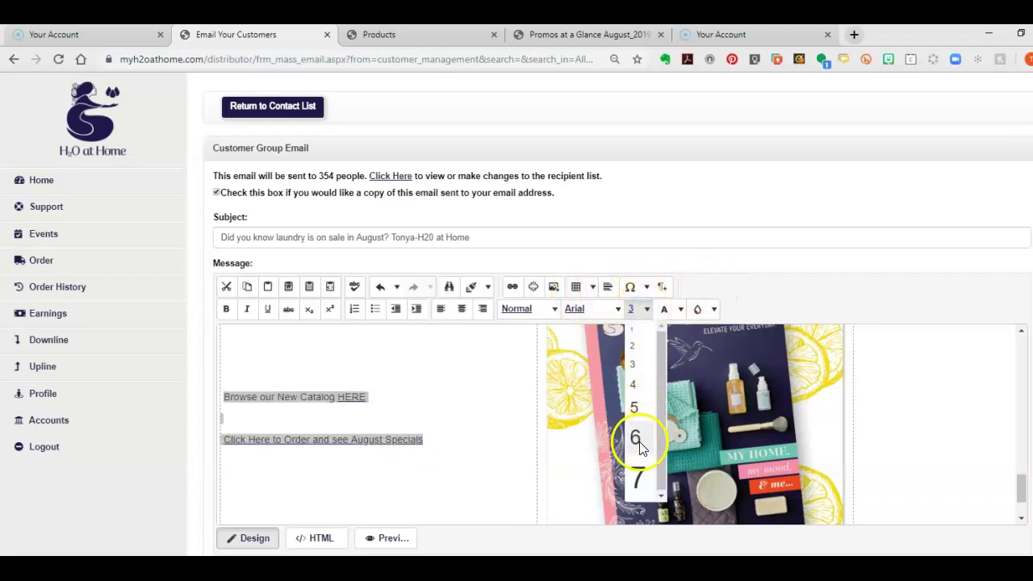
pyautogui.click(477, 413)
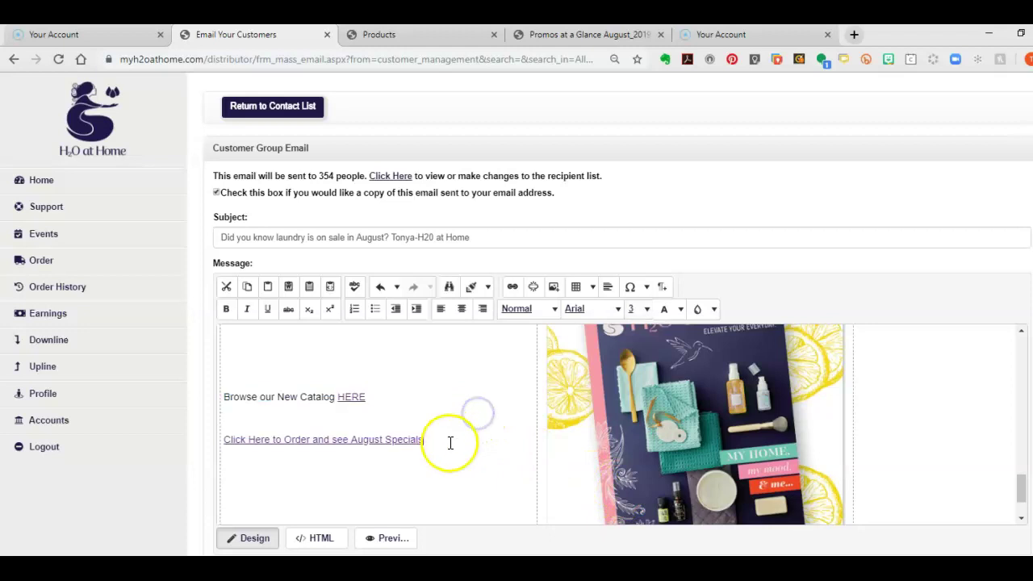
pyautogui.moveTo(439, 442); pyautogui.dragTo(231, 432)
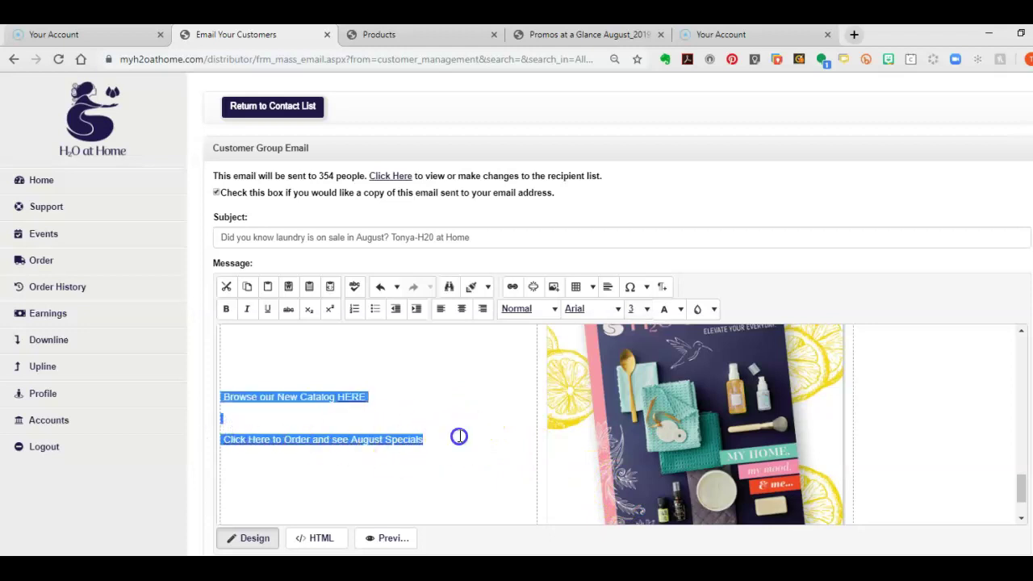
pyautogui.click(407, 394)
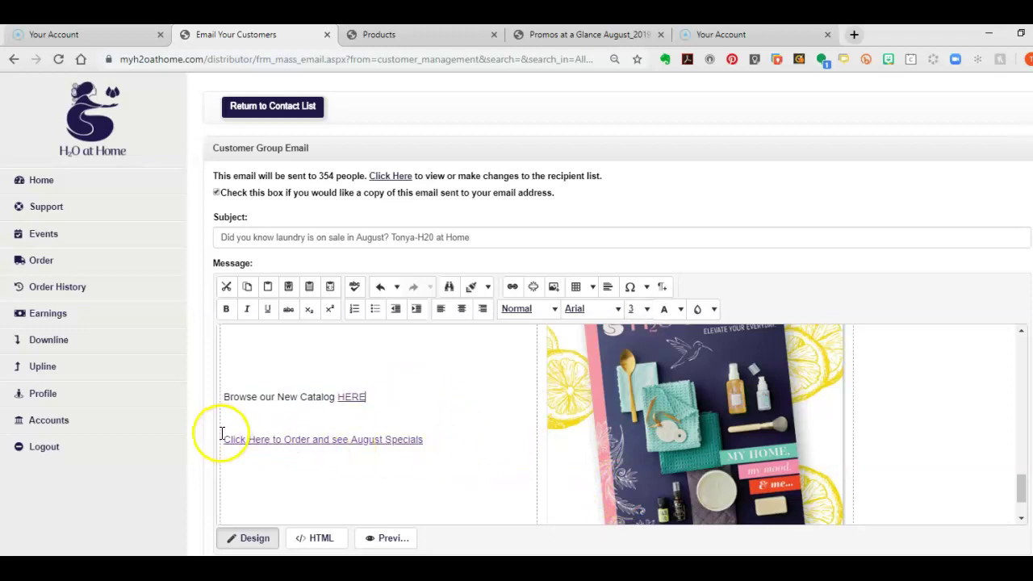
pyautogui.moveTo(224, 438); pyautogui.dragTo(390, 451)
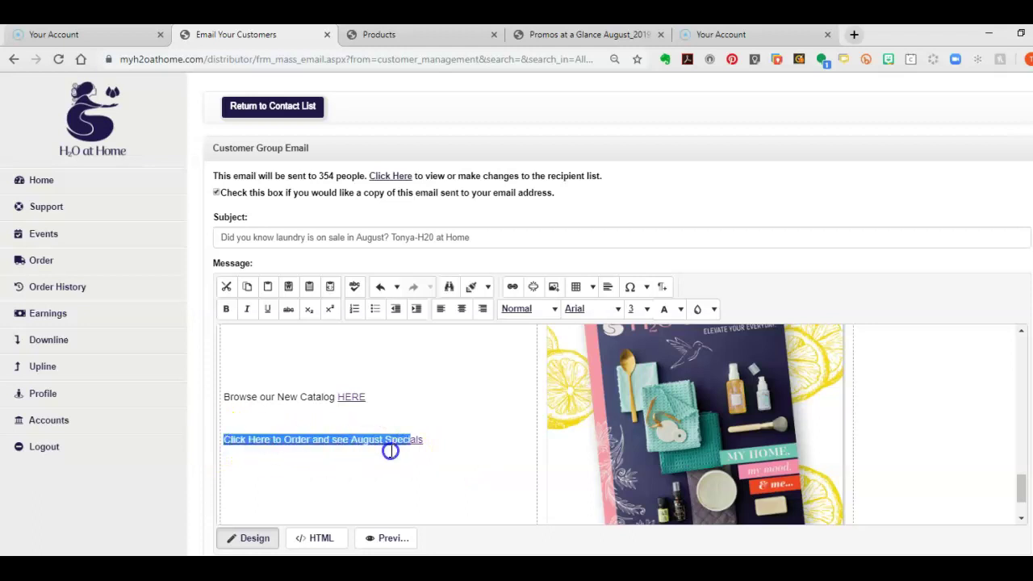
pyautogui.click(635, 308)
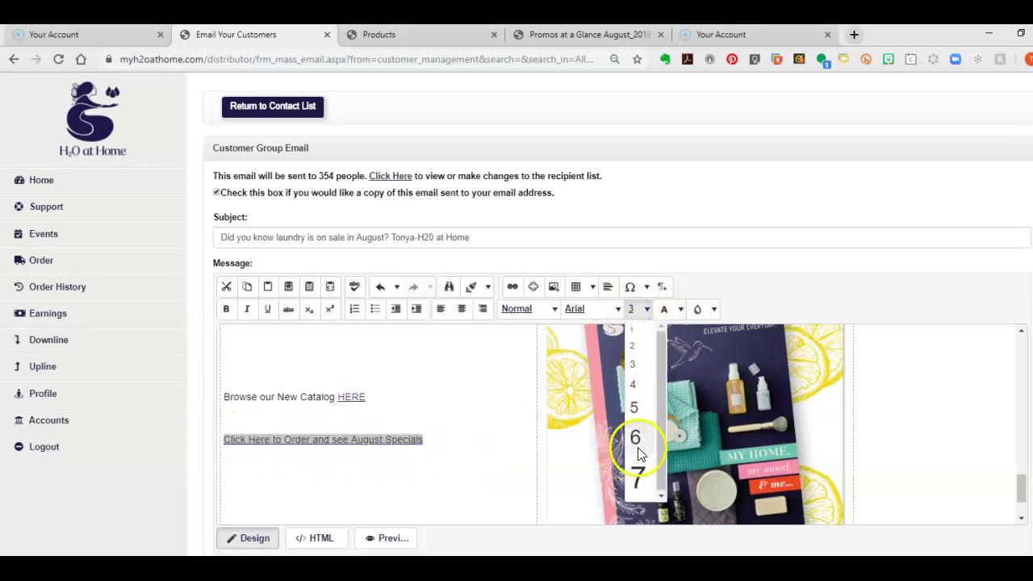
pyautogui.click(462, 369)
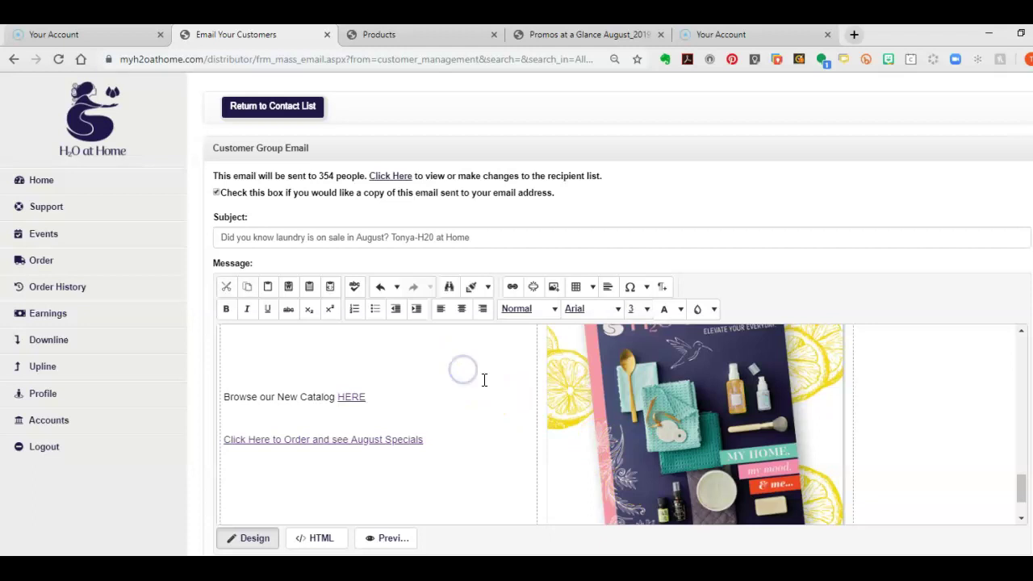
pyautogui.scroll(-1, 489, 385)
pyautogui.scroll(1, 505, 376)
pyautogui.click(974, 455)
pyautogui.scroll(-1, 1019, 471)
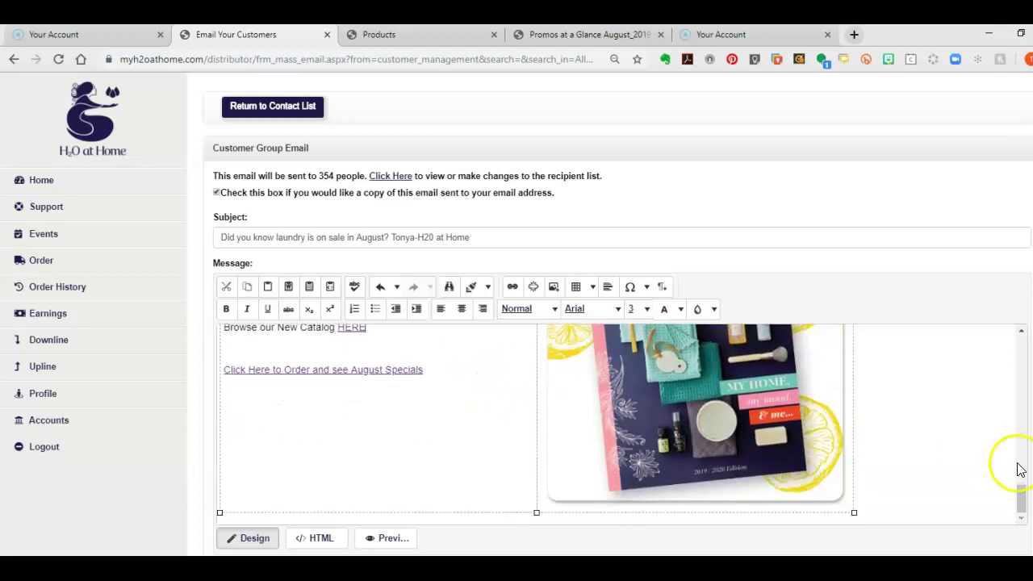
pyautogui.scroll(2, 450, 445)
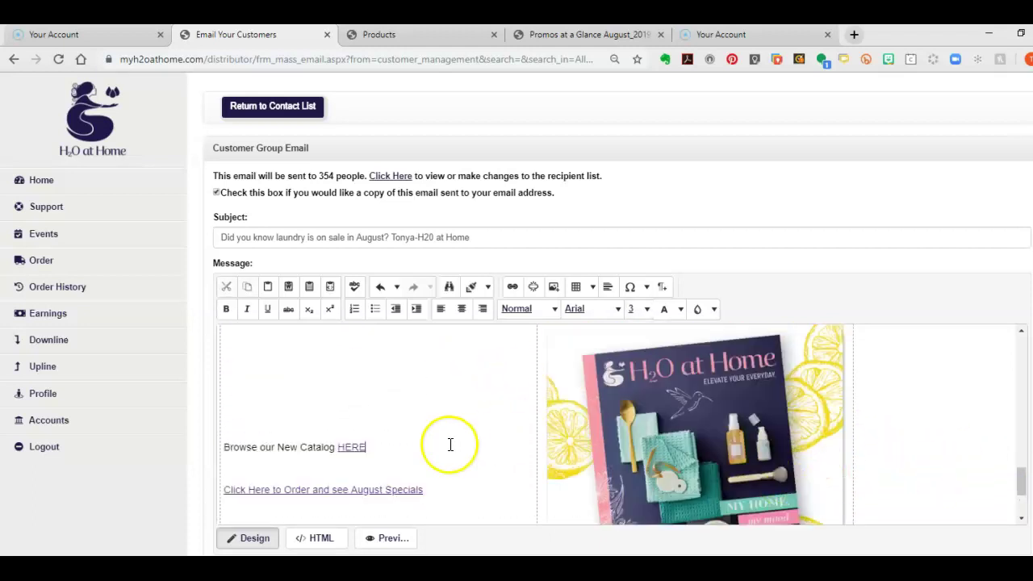
pyautogui.scroll(10, 708, 443)
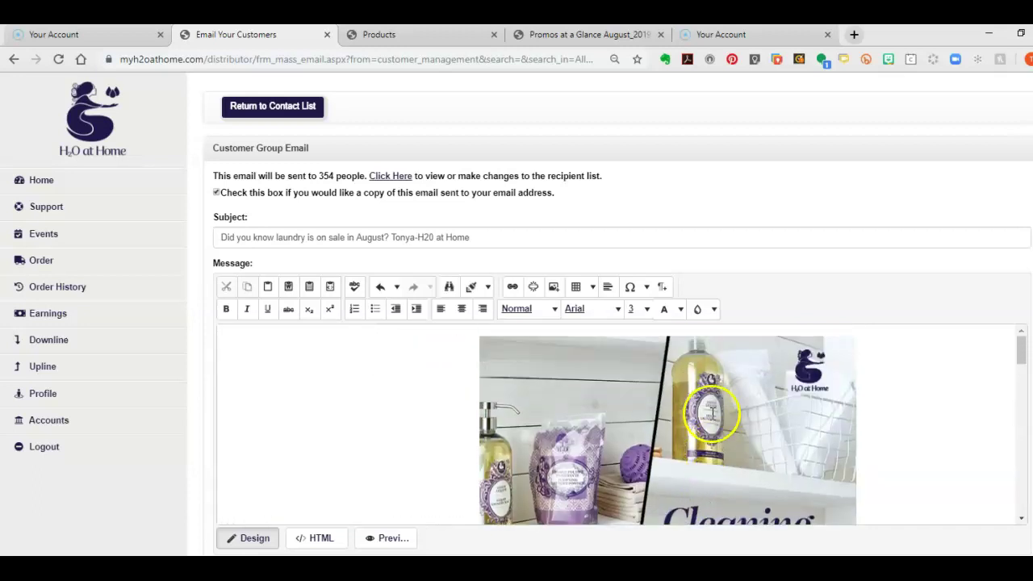
pyautogui.scroll(-8, 712, 413)
pyautogui.scroll(-2, 745, 452)
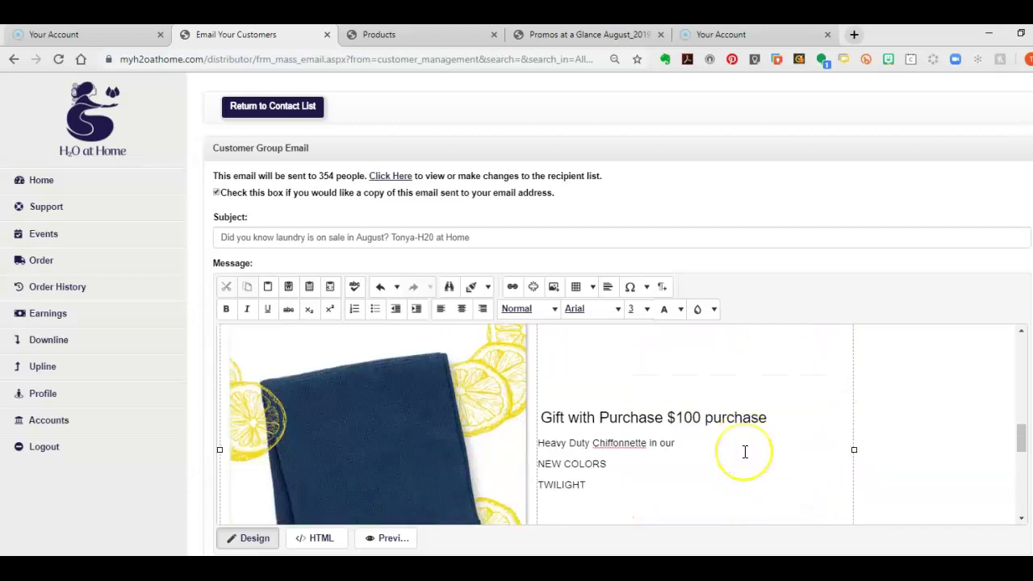
pyautogui.scroll(3, 745, 452)
pyautogui.scroll(-1, 744, 452)
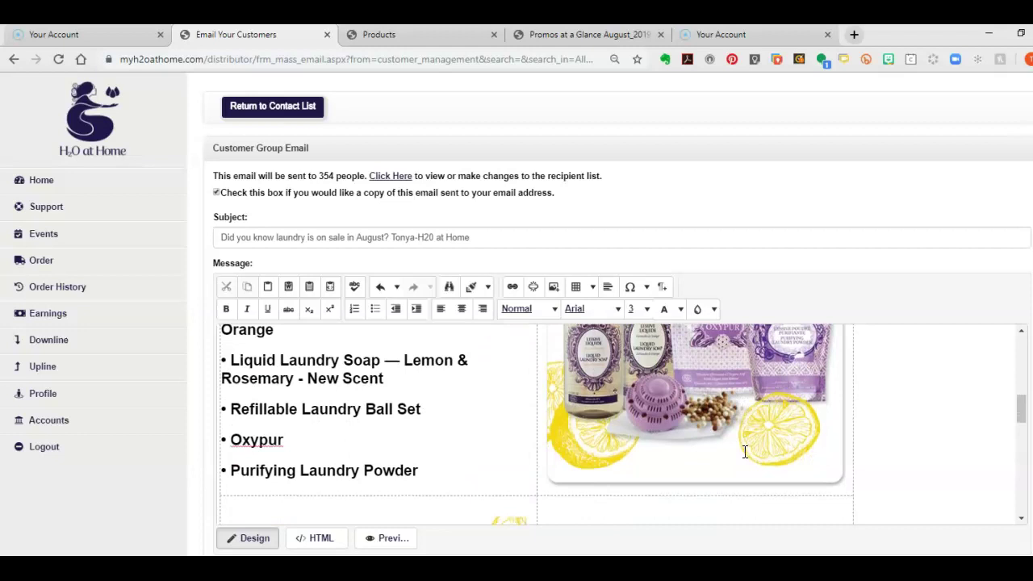
pyautogui.scroll(3, 745, 452)
pyautogui.scroll(-5, 725, 436)
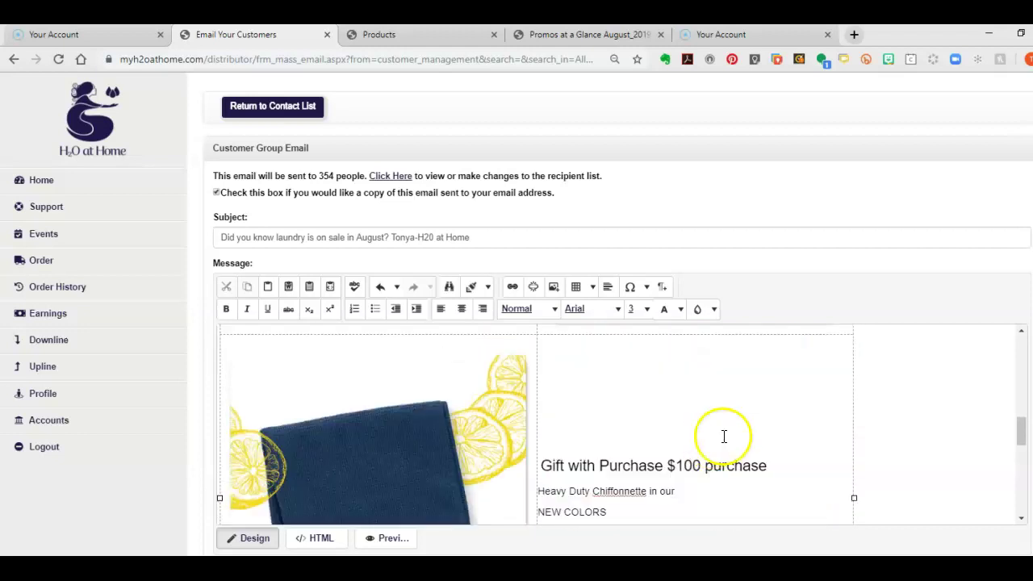
pyautogui.scroll(-5, 725, 437)
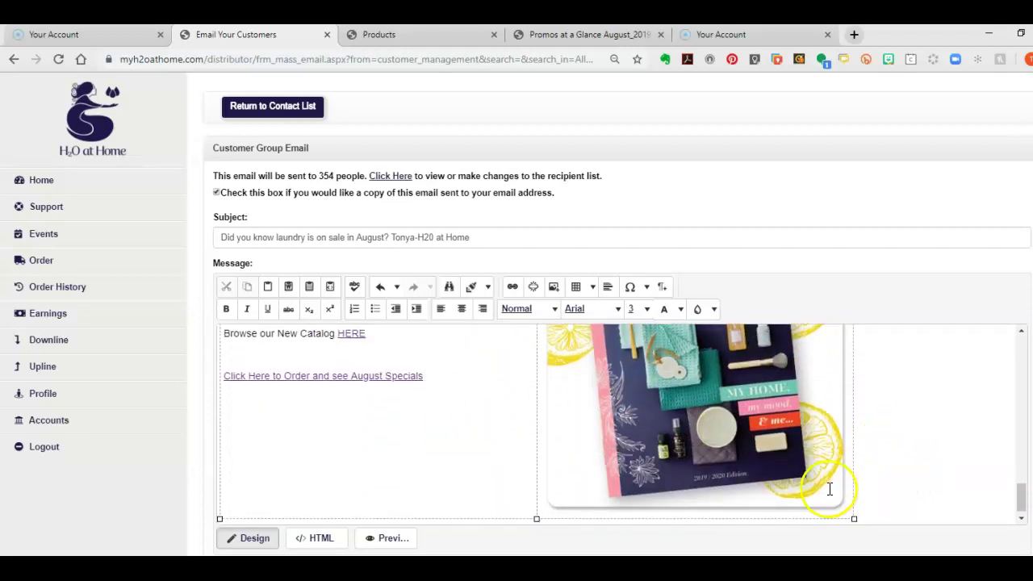
pyautogui.click(899, 512)
pyautogui.scroll(-2, 896, 500)
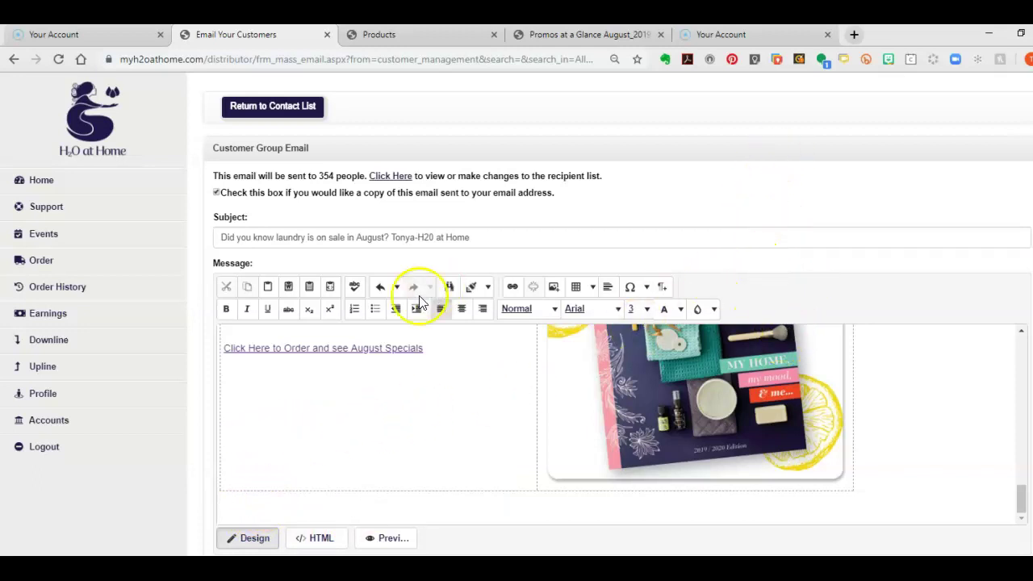
# Insert the animated IA19-20_animate_sm.gif from the email_signature folder below the catalog section
pyautogui.click(555, 289)
pyautogui.click(614, 359)
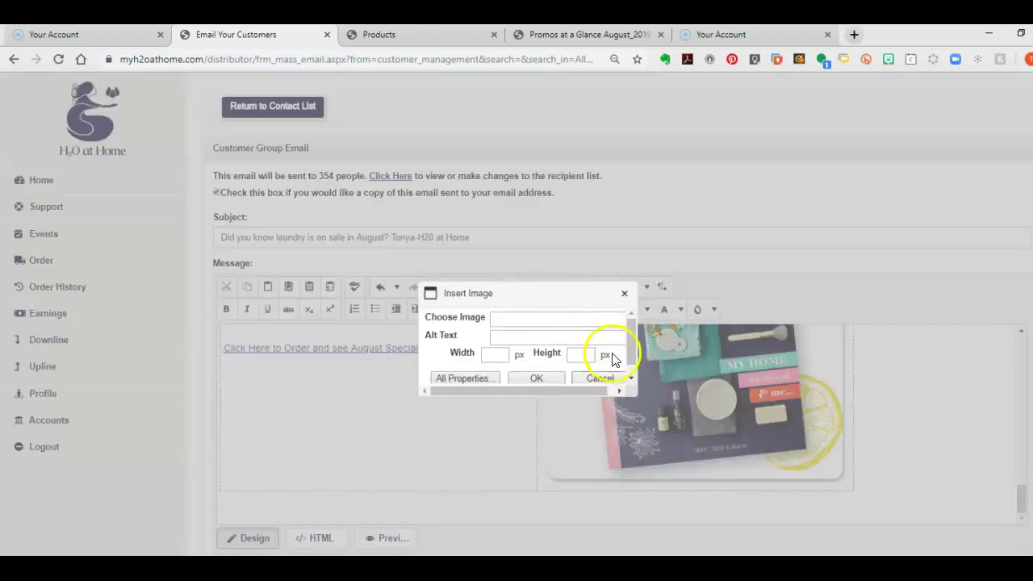
pyautogui.click(465, 378)
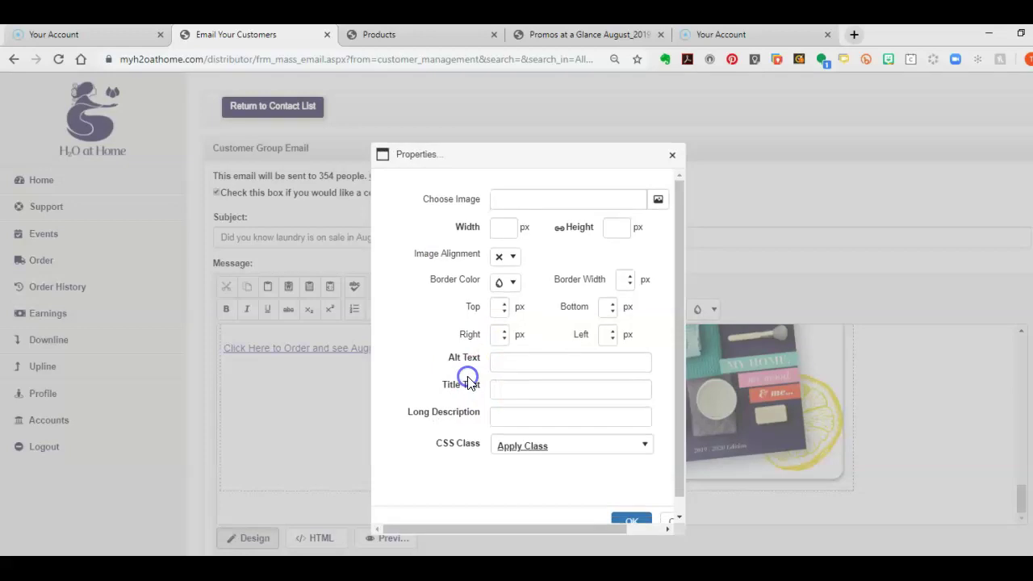
pyautogui.click(656, 207)
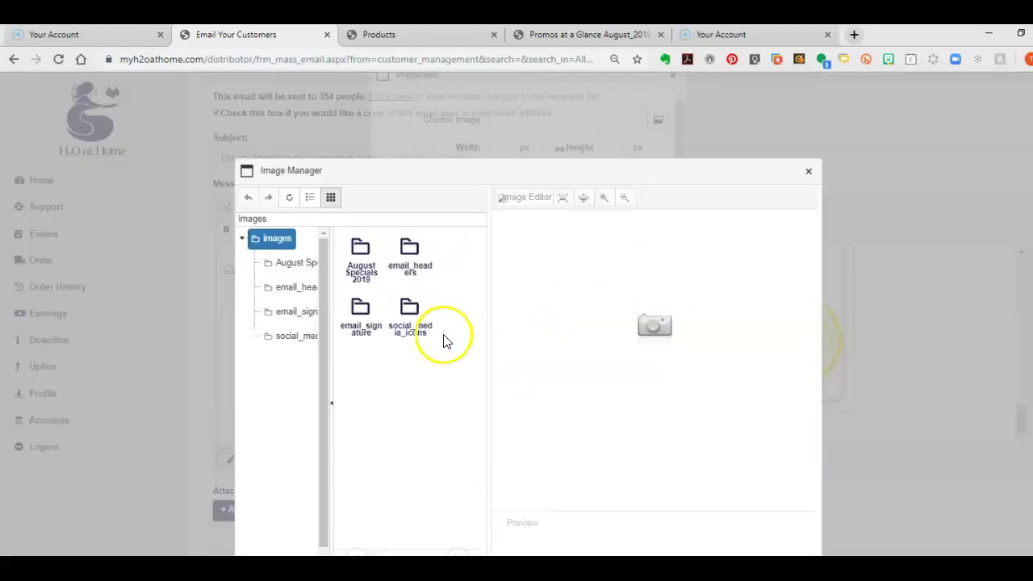
pyautogui.click(296, 312)
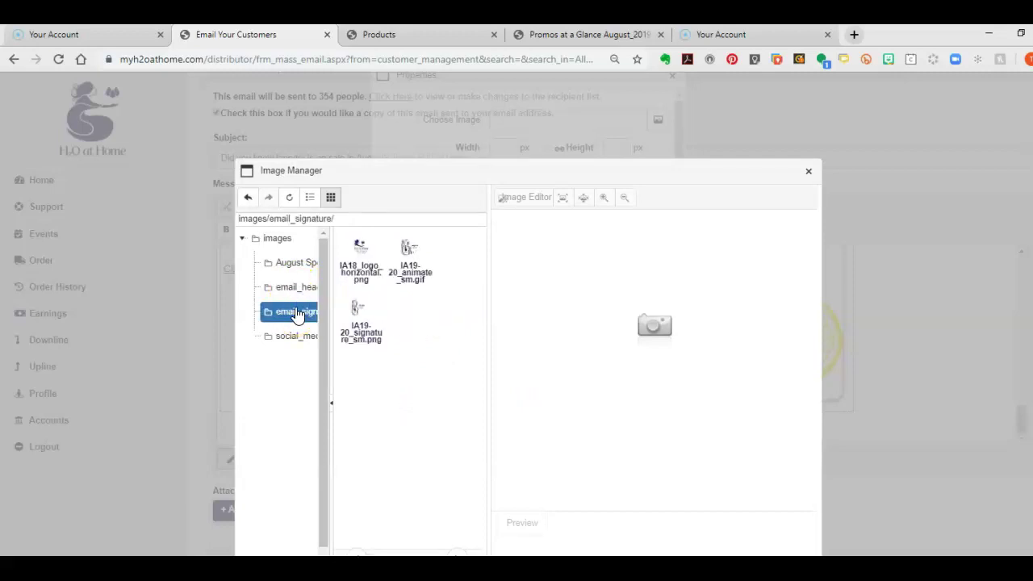
pyautogui.click(410, 262)
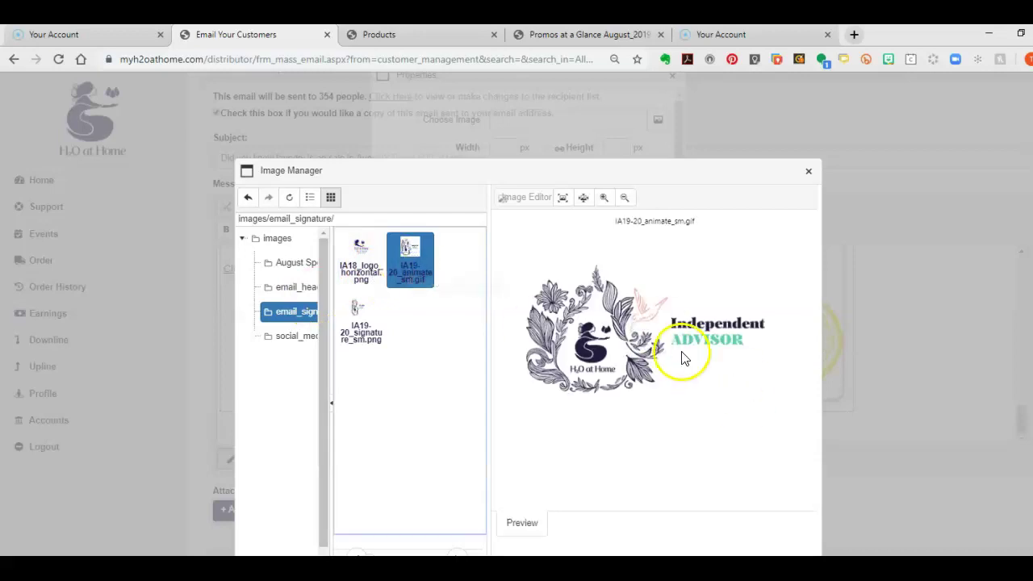
pyautogui.click(361, 266)
pyautogui.click(364, 335)
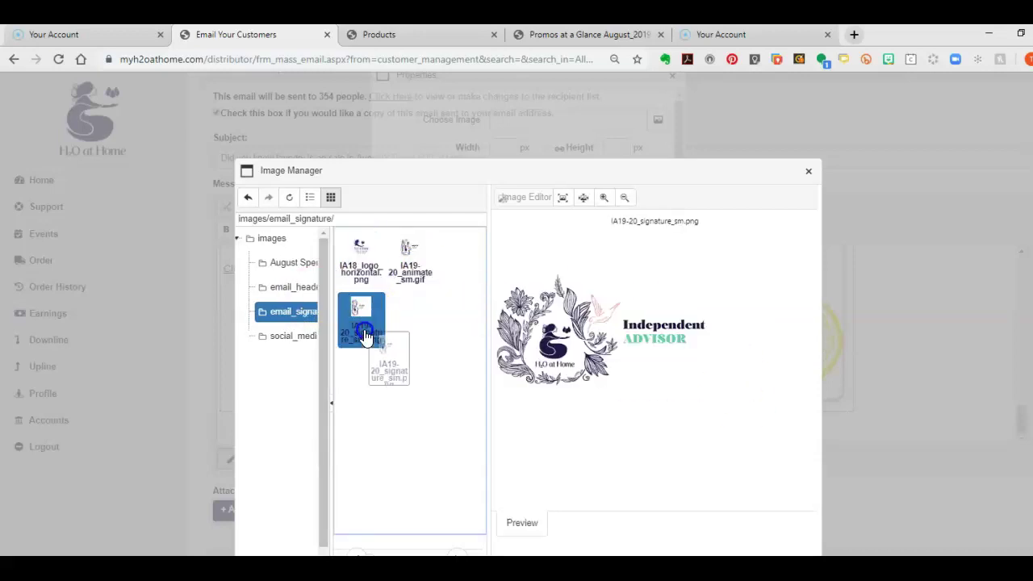
pyautogui.click(426, 276)
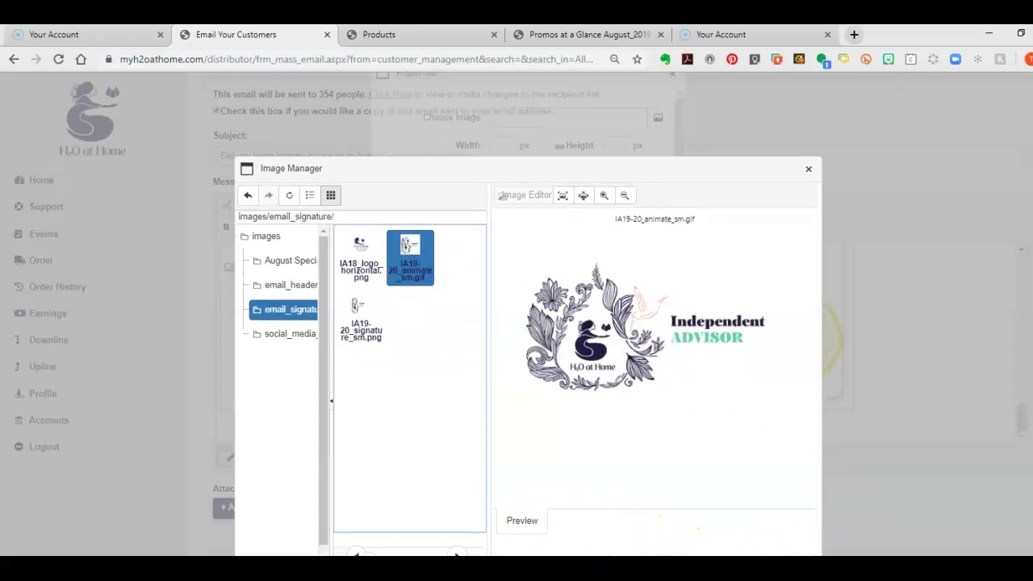
pyautogui.click(724, 537)
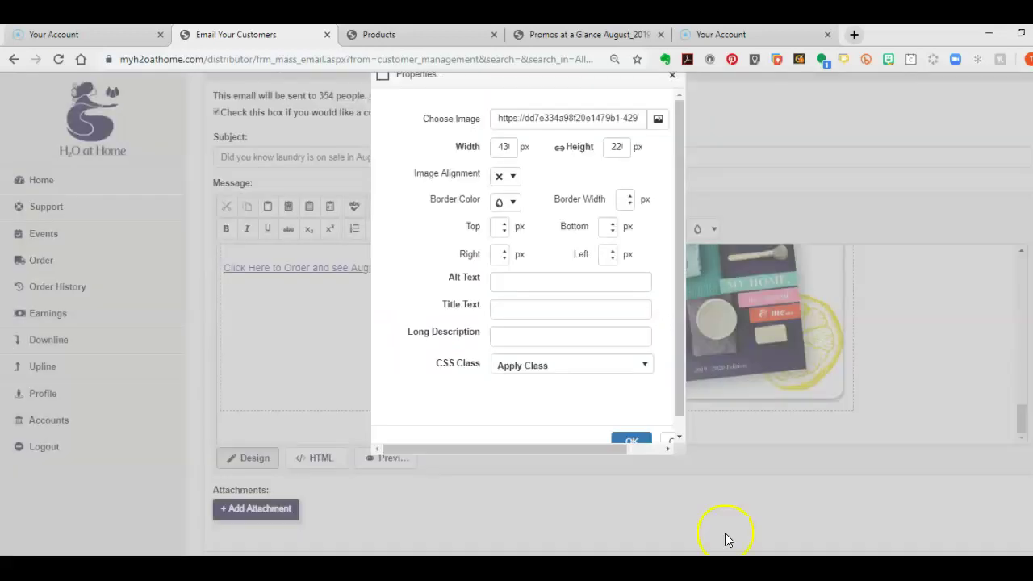
pyautogui.click(630, 443)
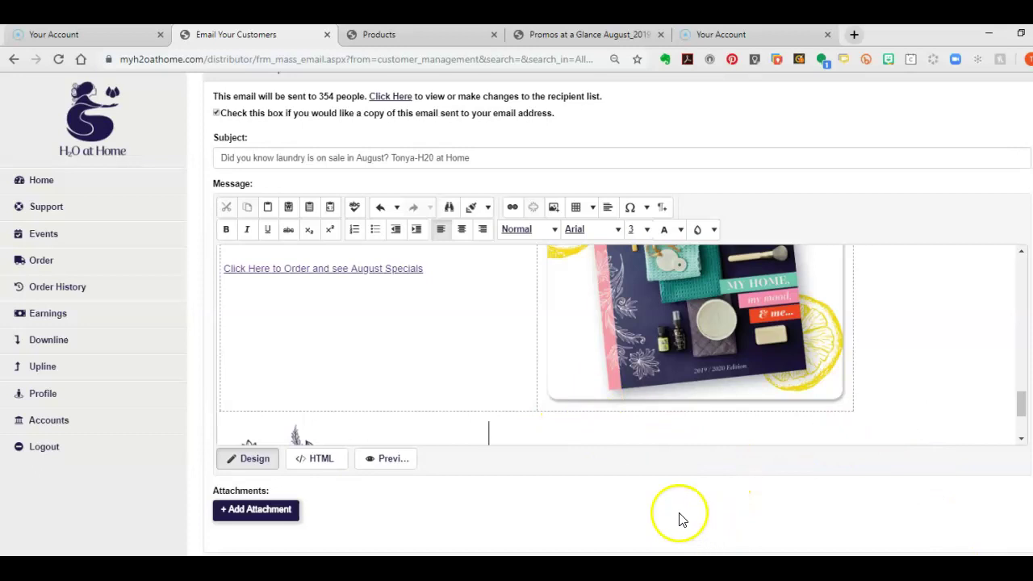
# Try a single-cell table beside the signature logo and erase the stray test letters
pyautogui.scroll(-2, 888, 432)
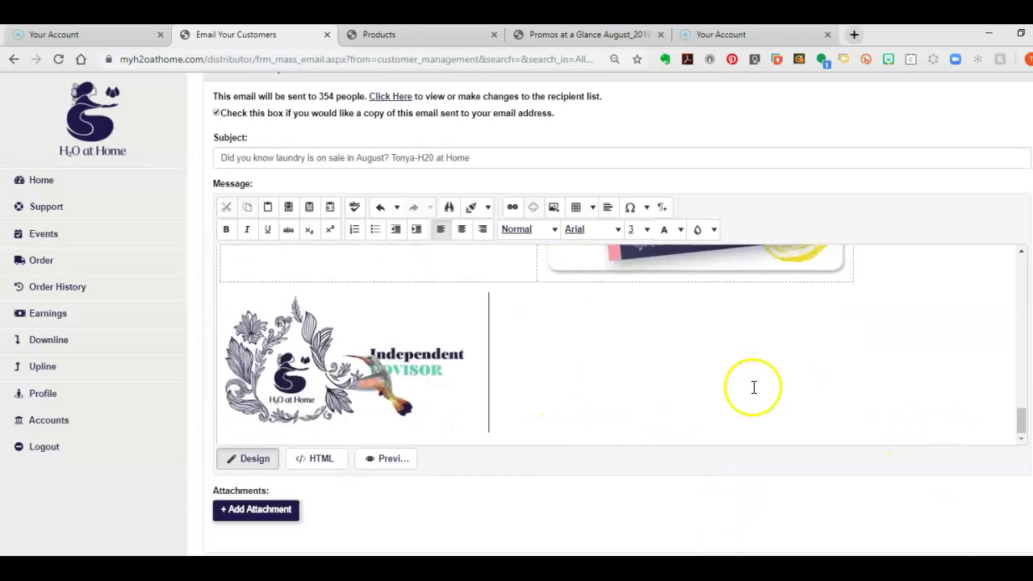
pyautogui.write('Y')
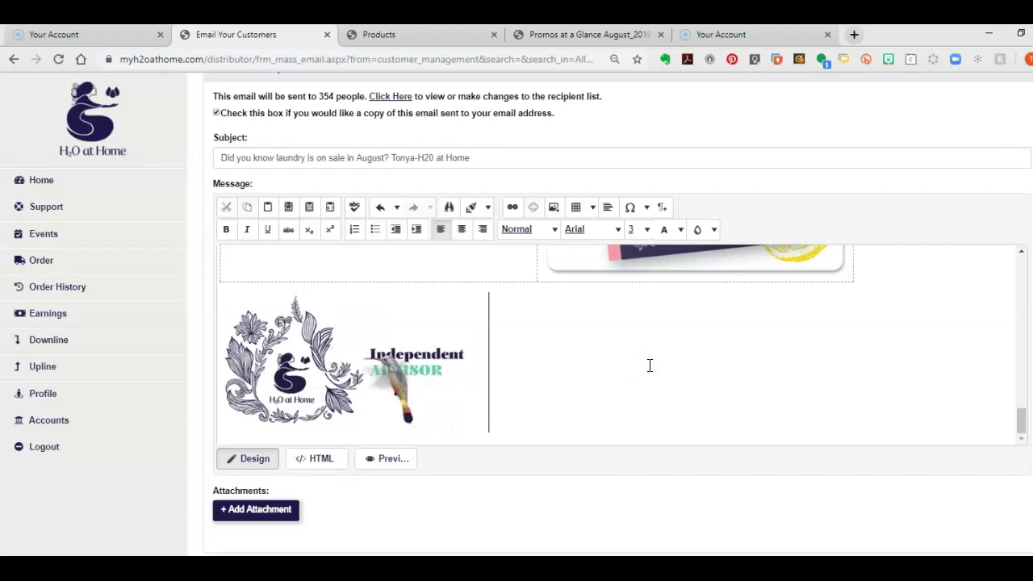
pyautogui.click(591, 208)
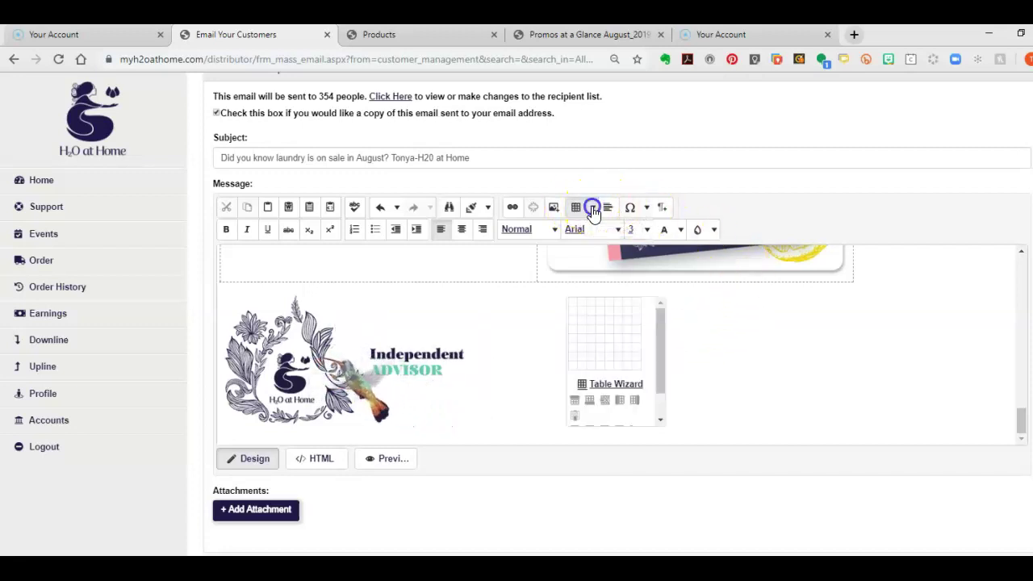
pyautogui.click(572, 305)
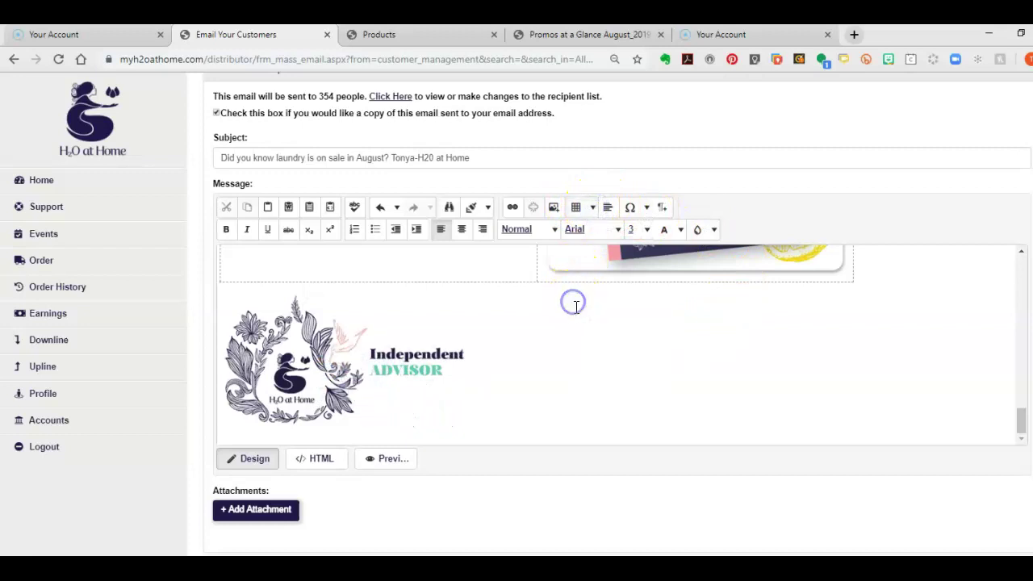
pyautogui.click(500, 394)
pyautogui.click(541, 358)
pyautogui.write('yuyuy')
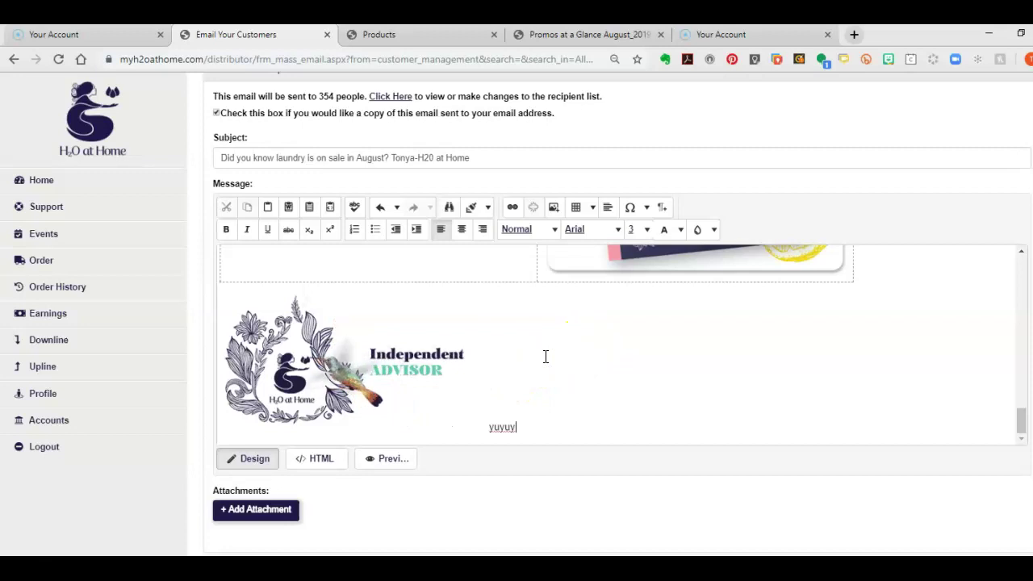
pyautogui.press('BackSpace')
pyautogui.press('BackSpace')
pyautogui.press('BackSpace')
pyautogui.press('BackSpace')
pyautogui.press('BackSpace')
pyautogui.press('BackSpace')
pyautogui.press('BackSpace')
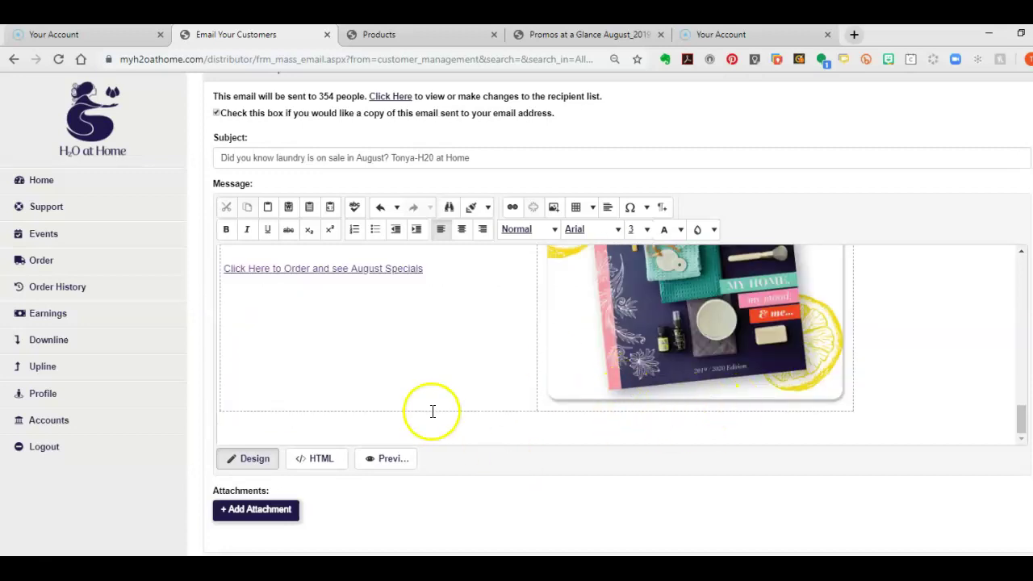
# Use the Table Wizard to insert a table with 2 columns and 3 rows
pyautogui.click(592, 208)
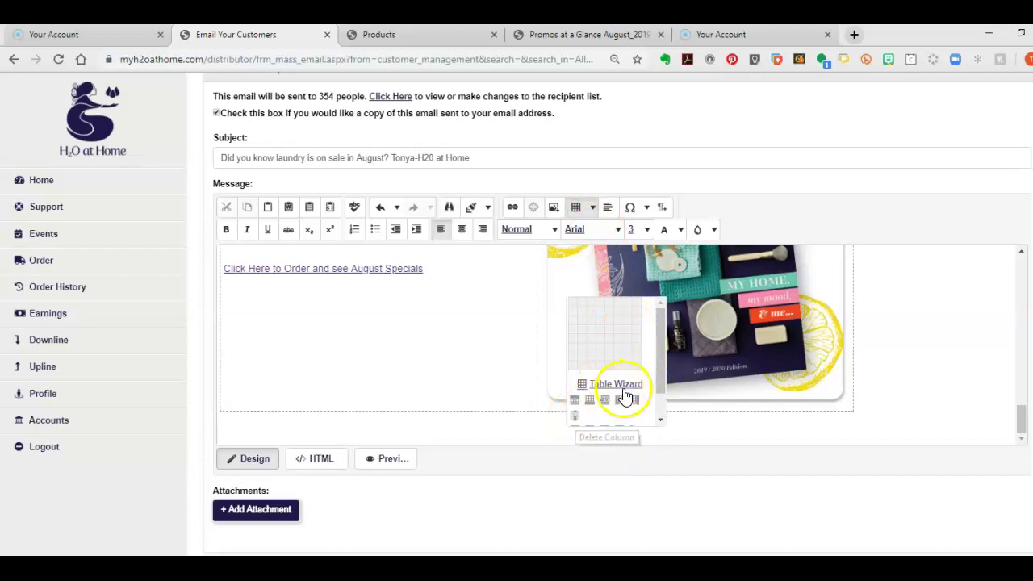
pyautogui.click(617, 385)
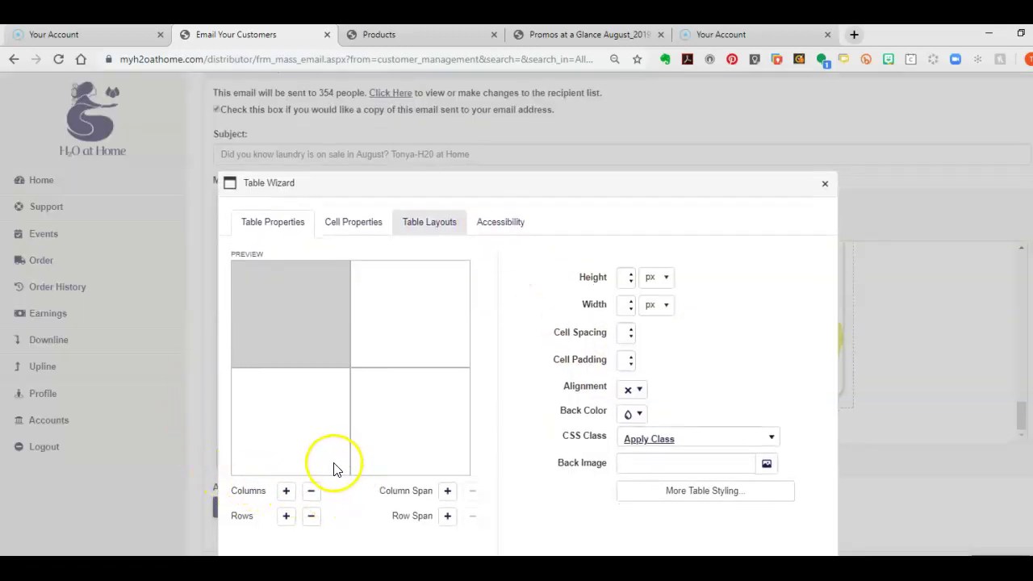
pyautogui.click(288, 492)
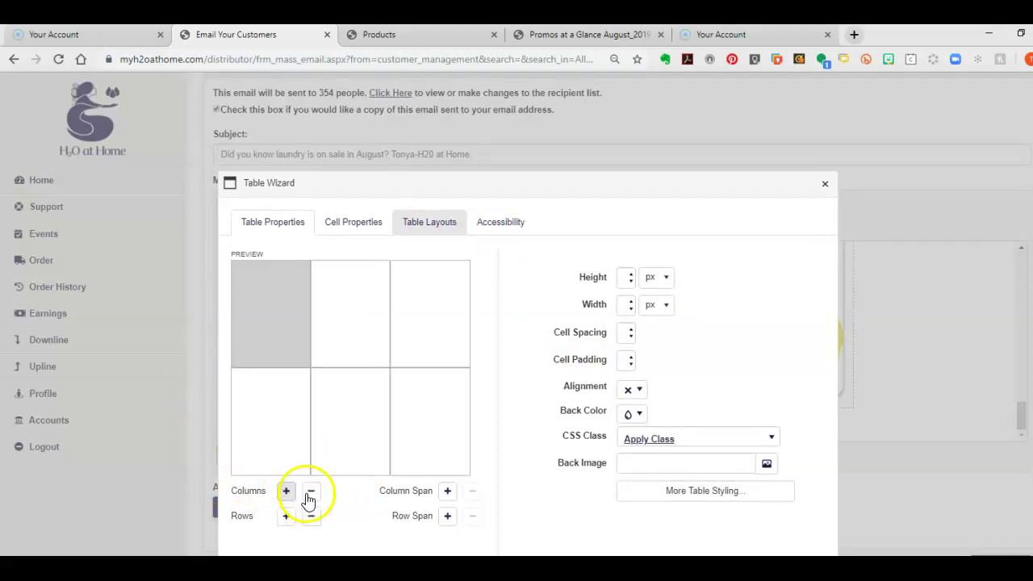
pyautogui.click(312, 494)
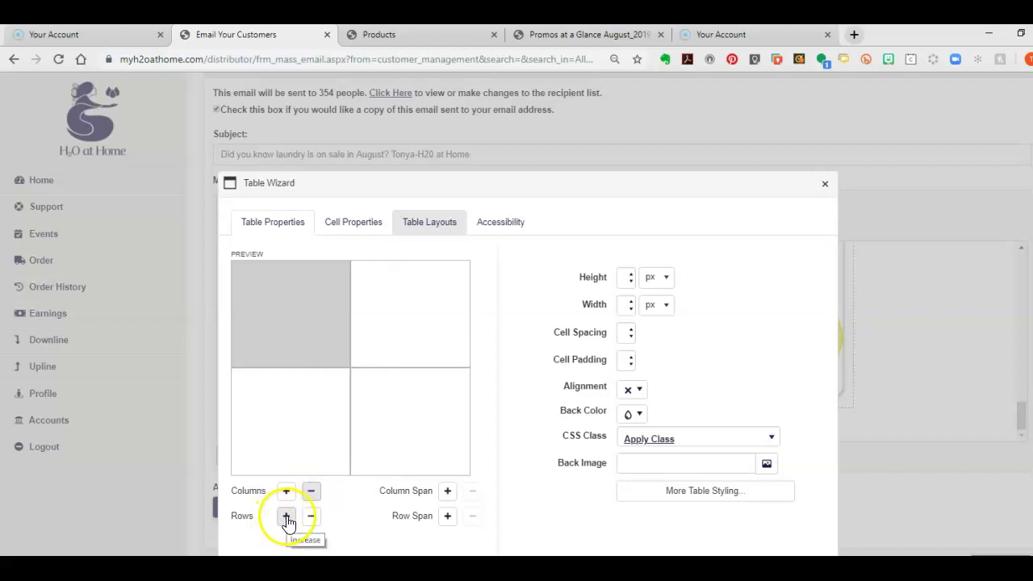
pyautogui.click(287, 517)
pyautogui.press('Return')
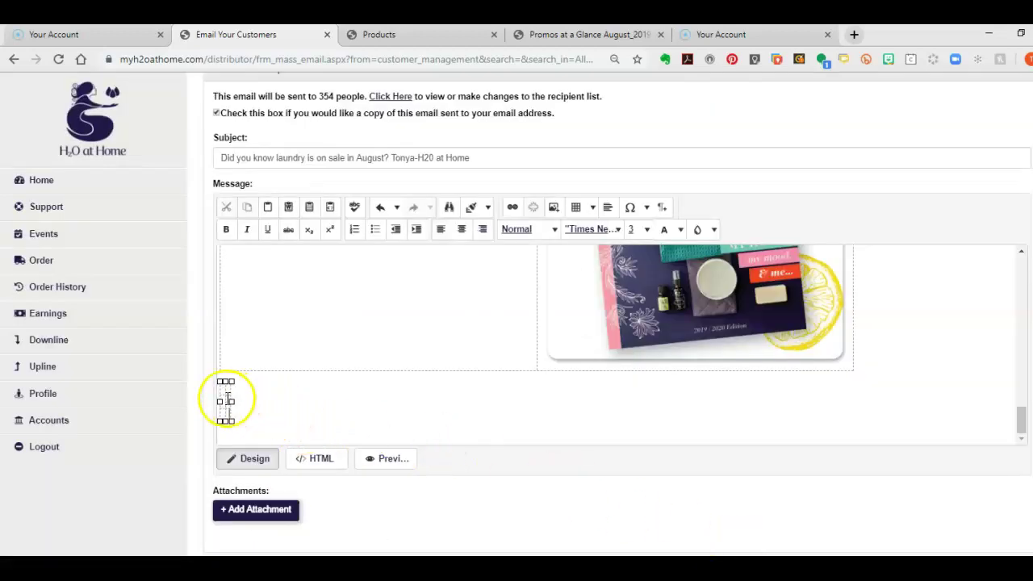
# Select the small table at the bottom and undo the two latest edits
pyautogui.click(320, 418)
pyautogui.scroll(10, 415, 420)
pyautogui.scroll(-10, 414, 420)
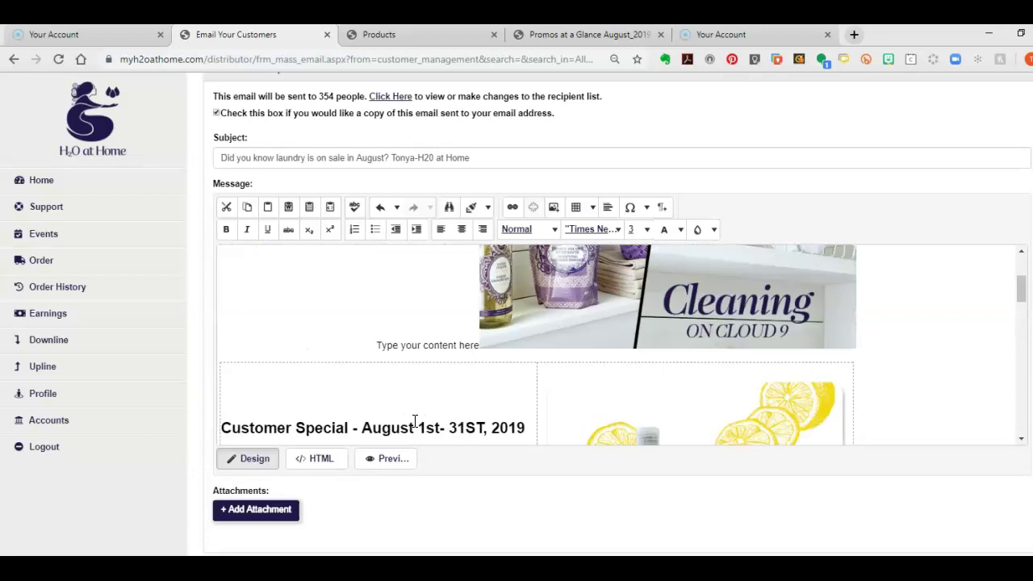
pyautogui.click(286, 421)
pyautogui.click(224, 405)
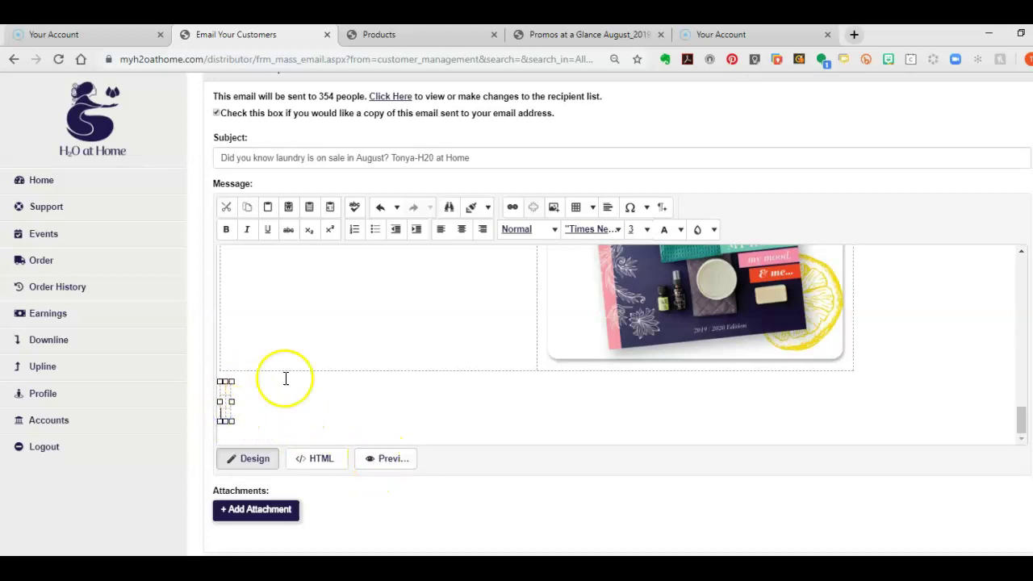
pyautogui.click(380, 210)
pyautogui.click(379, 210)
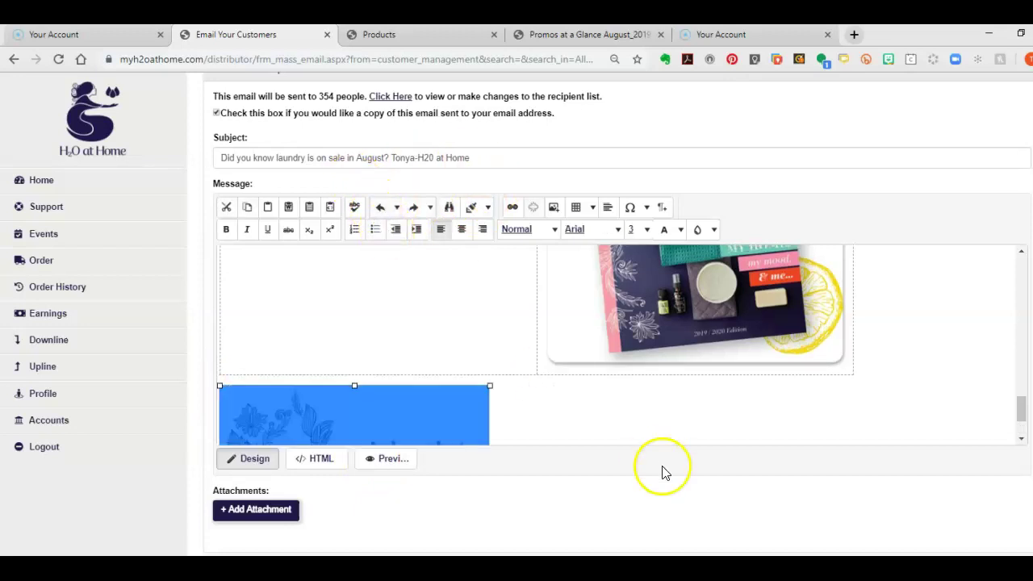
# Centre the Independent Advisor logo, then undo the centring and the logo insertion
pyautogui.click(623, 407)
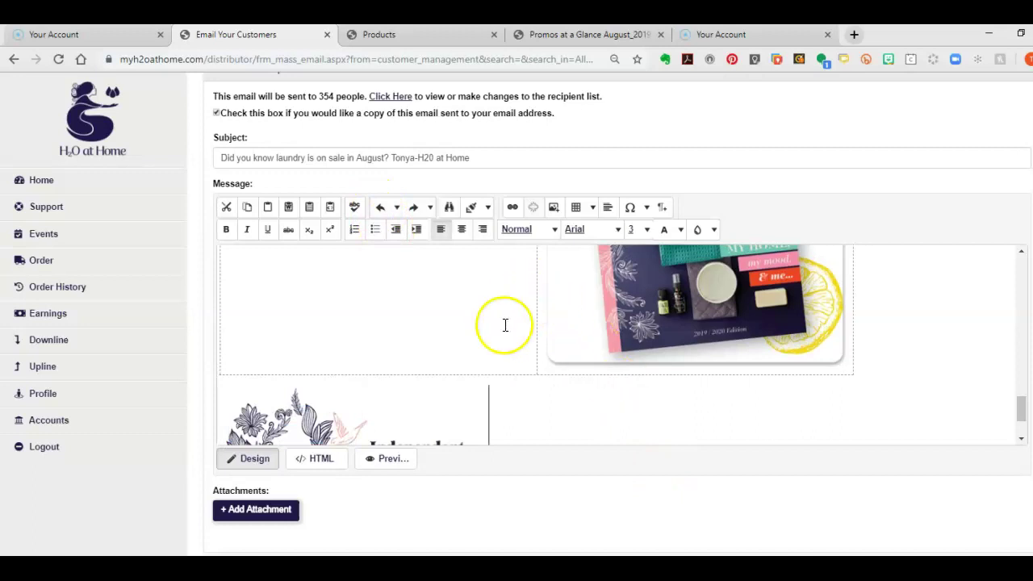
pyautogui.scroll(-2, 507, 358)
pyautogui.scroll(1, 581, 438)
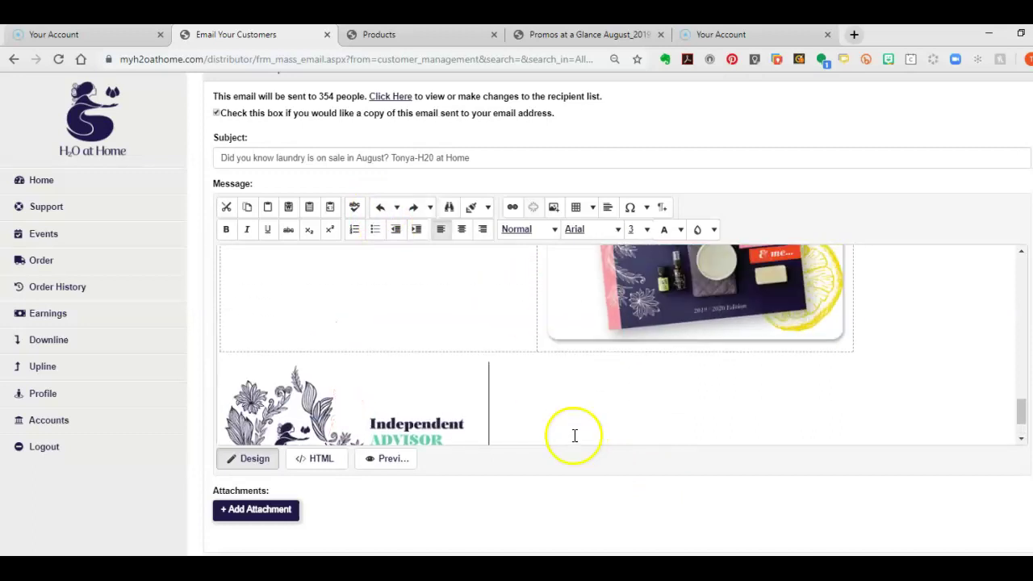
pyautogui.click(462, 229)
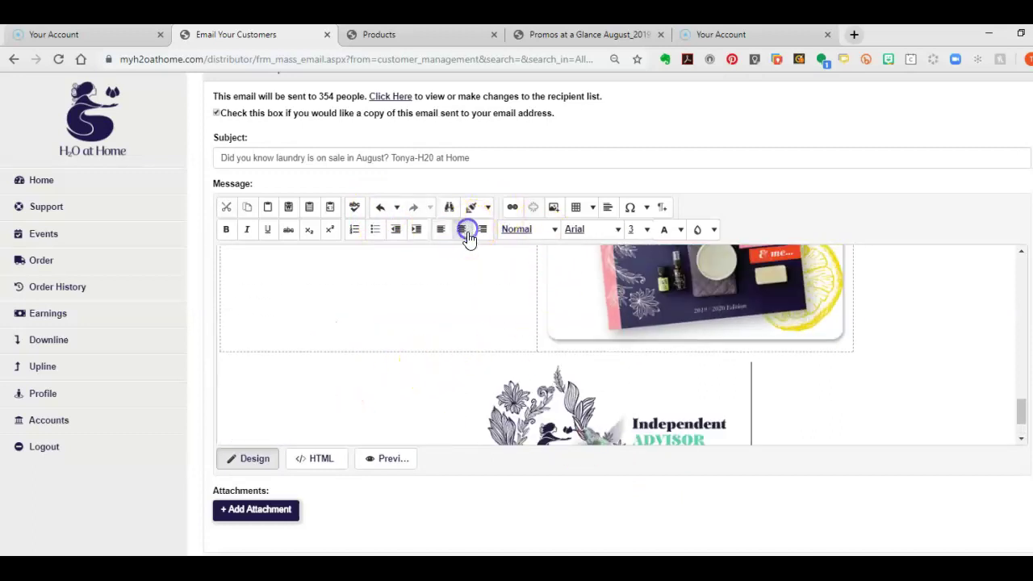
pyautogui.scroll(1, 865, 473)
pyautogui.click(356, 391)
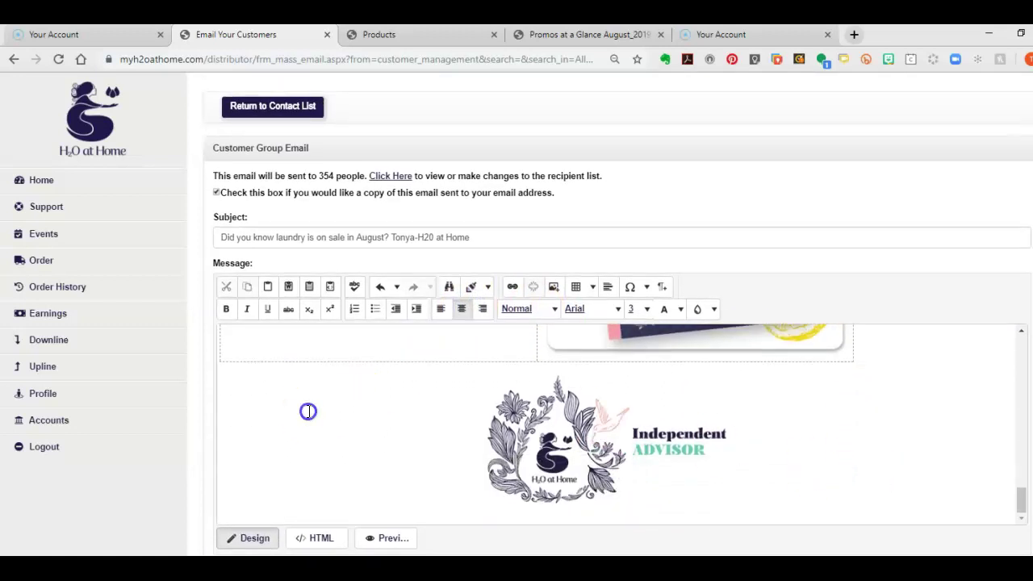
pyautogui.doubleClick(283, 405)
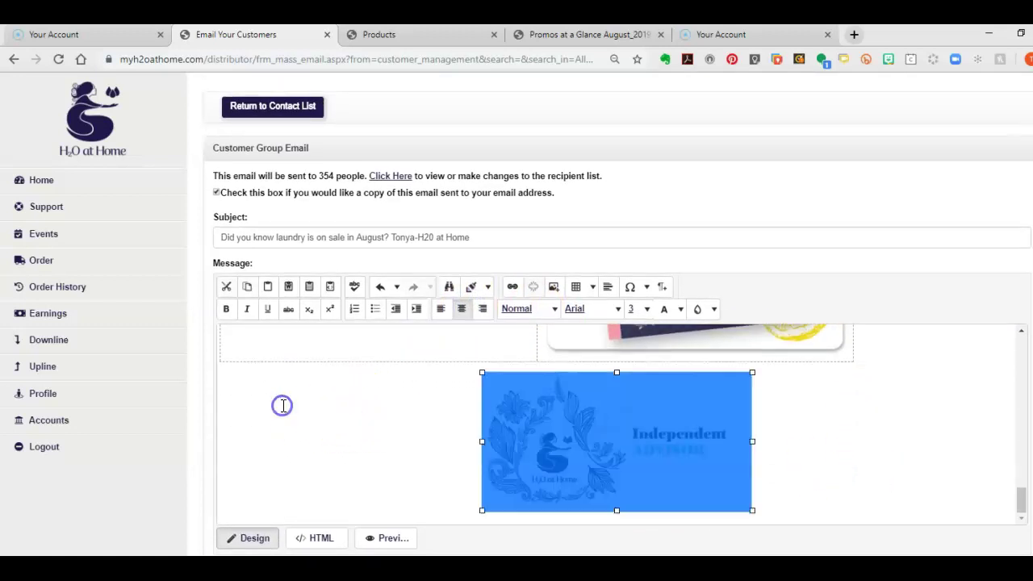
pyautogui.click(344, 402)
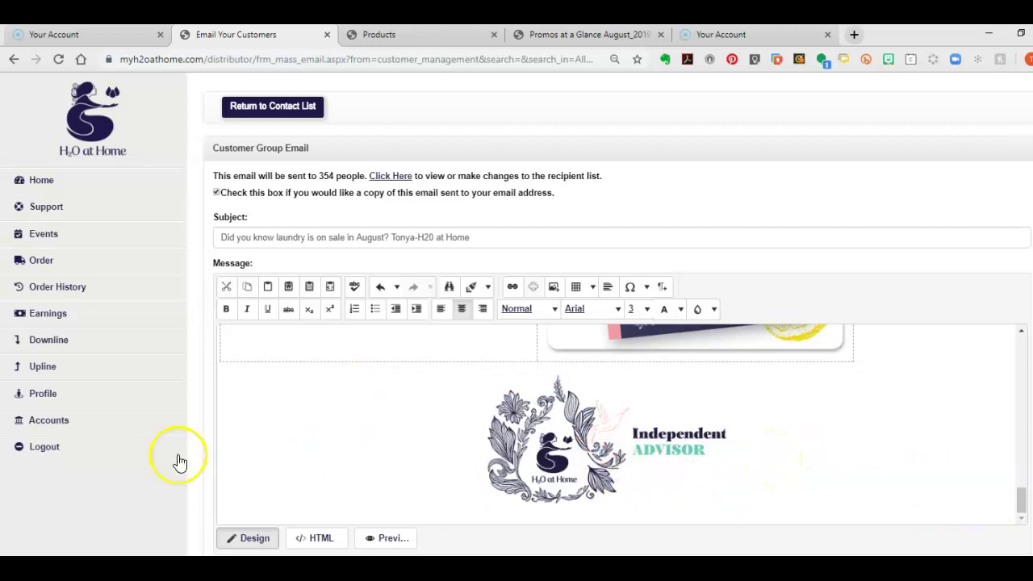
pyautogui.click(374, 287)
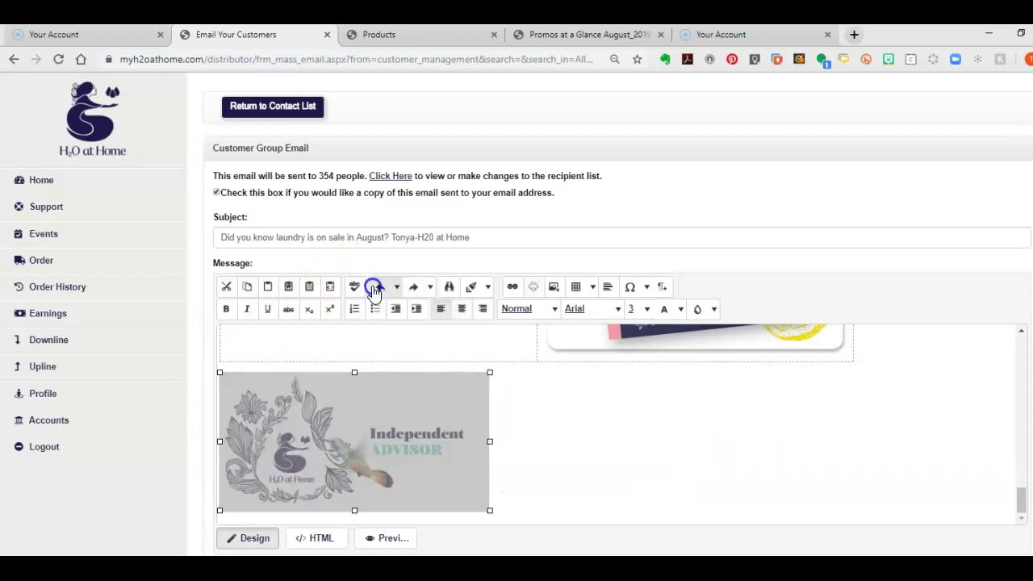
pyautogui.click(373, 289)
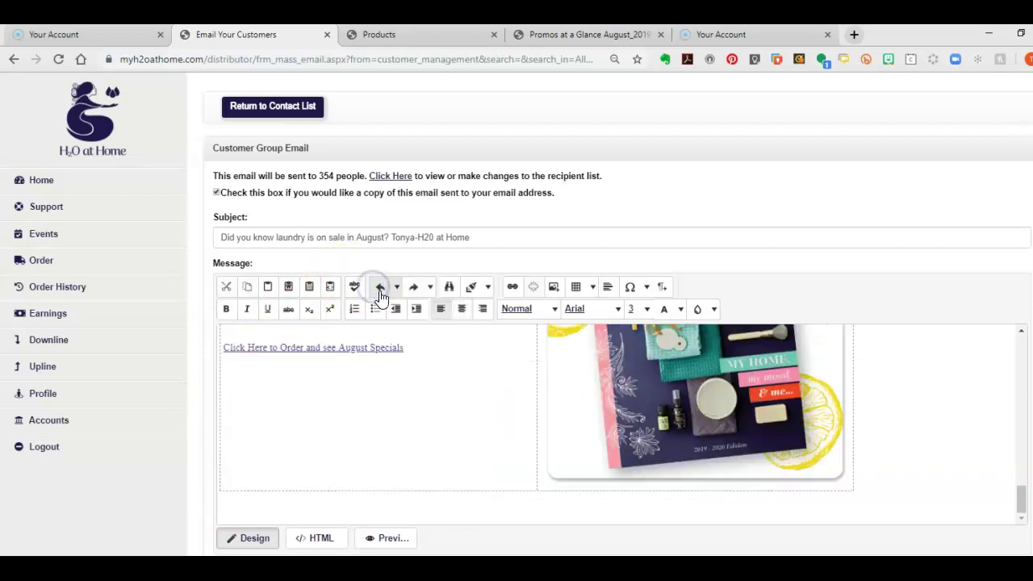
# Insert a one-row, two-column table from the table grid below the catalog image
pyautogui.scroll(-1, 475, 422)
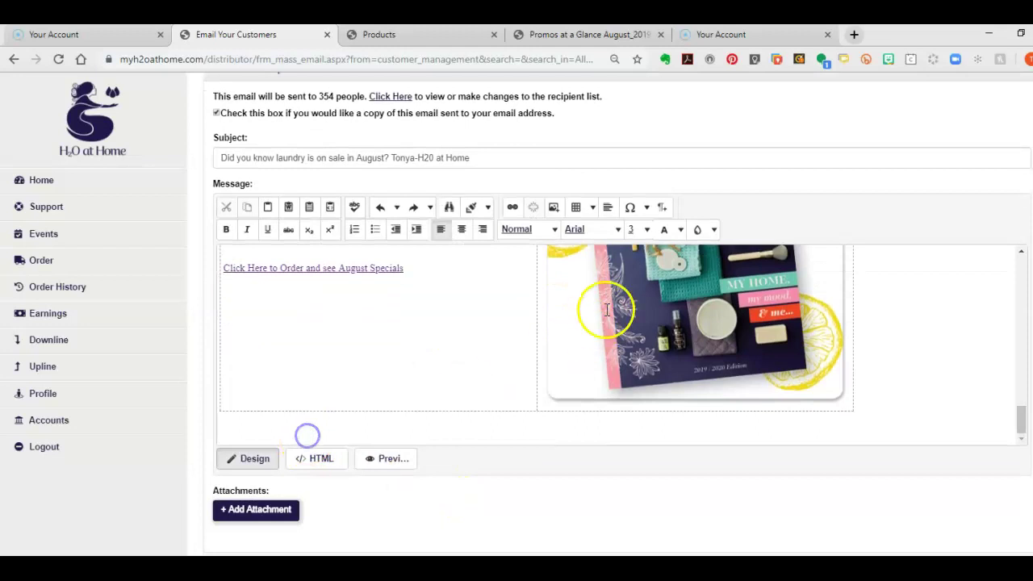
pyautogui.click(592, 210)
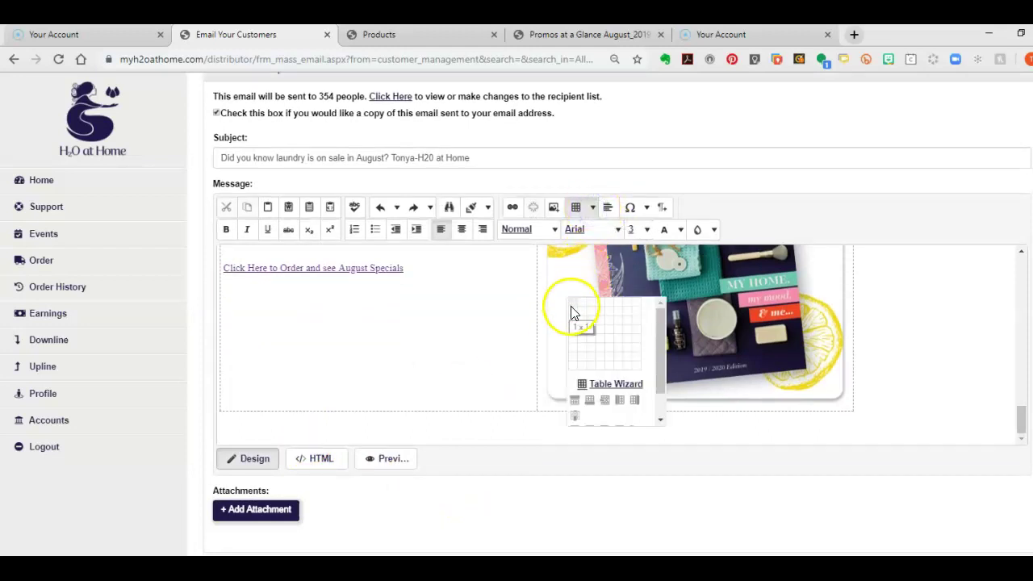
pyautogui.click(580, 308)
pyautogui.click(237, 435)
# In the Table Wizard, reduce the table to 1 row and apply the settings
pyautogui.click(592, 207)
pyautogui.click(623, 390)
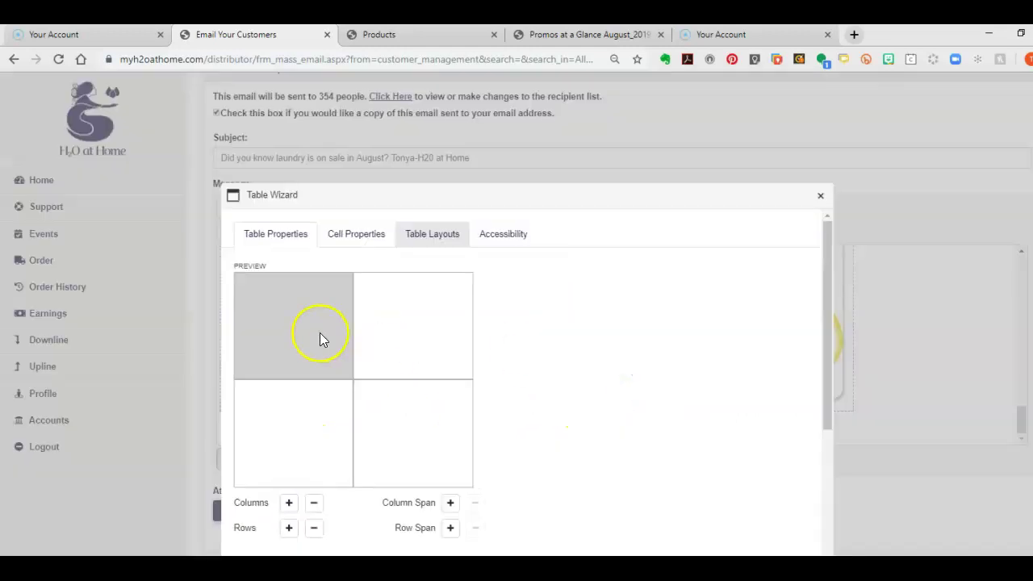
pyautogui.moveTo(320, 332); pyautogui.dragTo(399, 344)
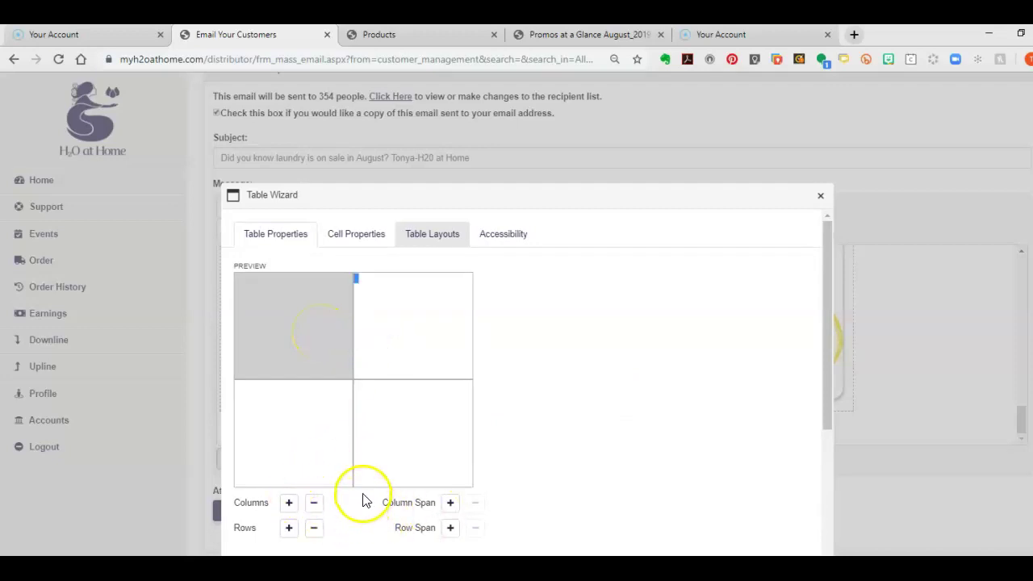
pyautogui.click(289, 528)
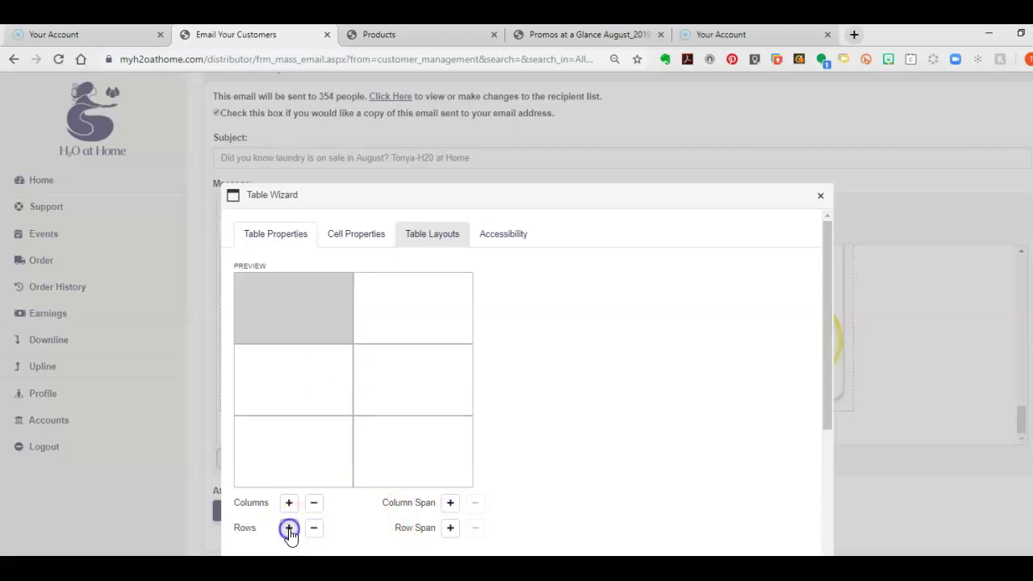
pyautogui.click(311, 529)
pyautogui.click(312, 529)
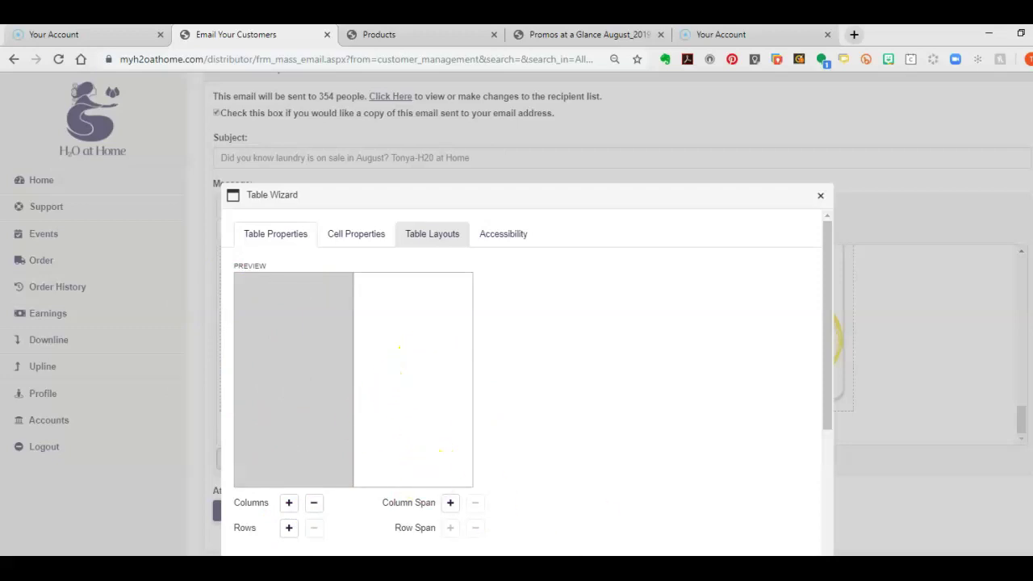
pyautogui.scroll(-3, 648, 540)
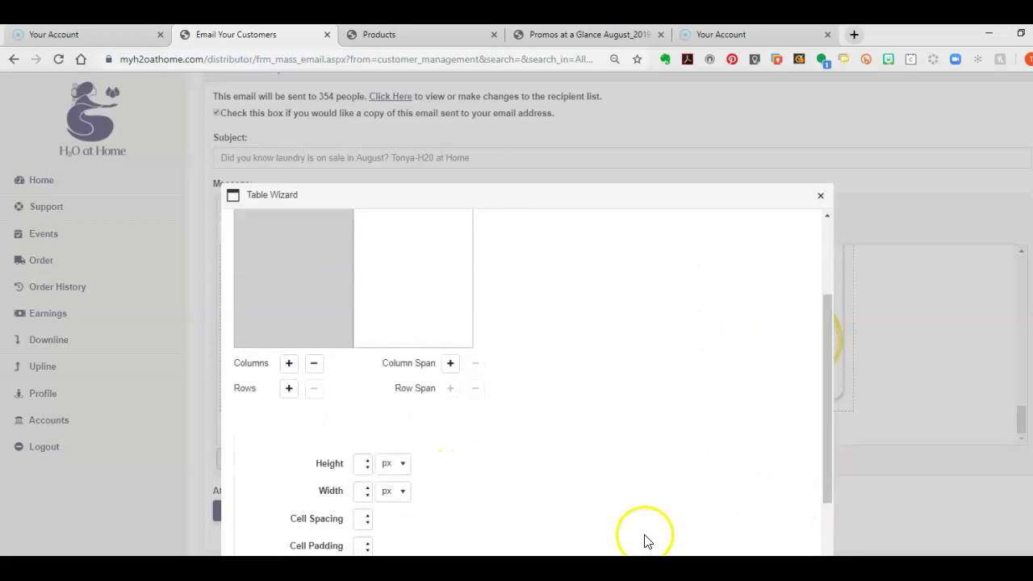
pyautogui.scroll(-2, 652, 552)
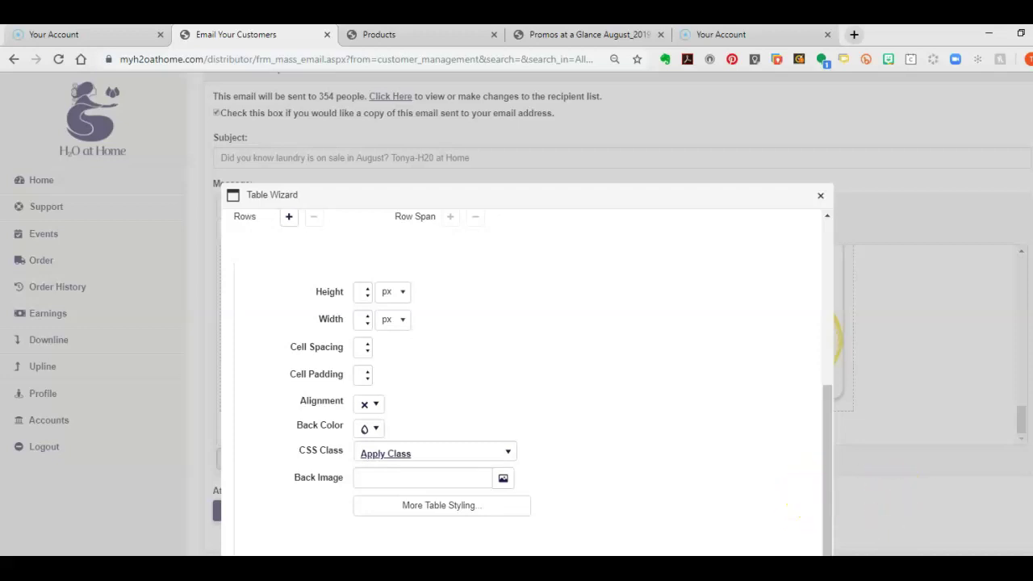
pyautogui.click(748, 550)
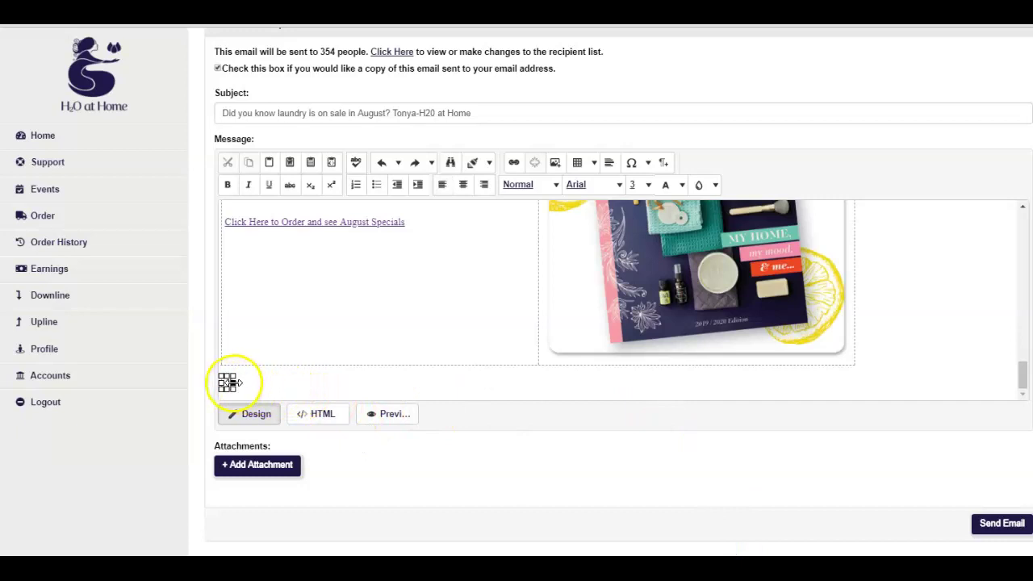
# Widen the empty table and insert IA19-20_animate_sm.gif from email_signature into it
pyautogui.moveTo(234, 384); pyautogui.dragTo(699, 392)
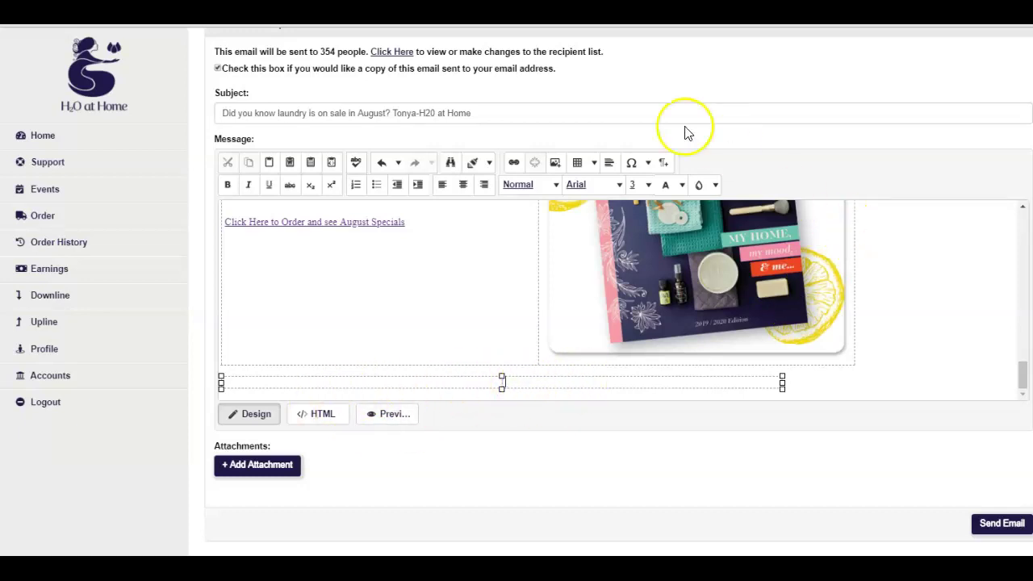
pyautogui.click(557, 163)
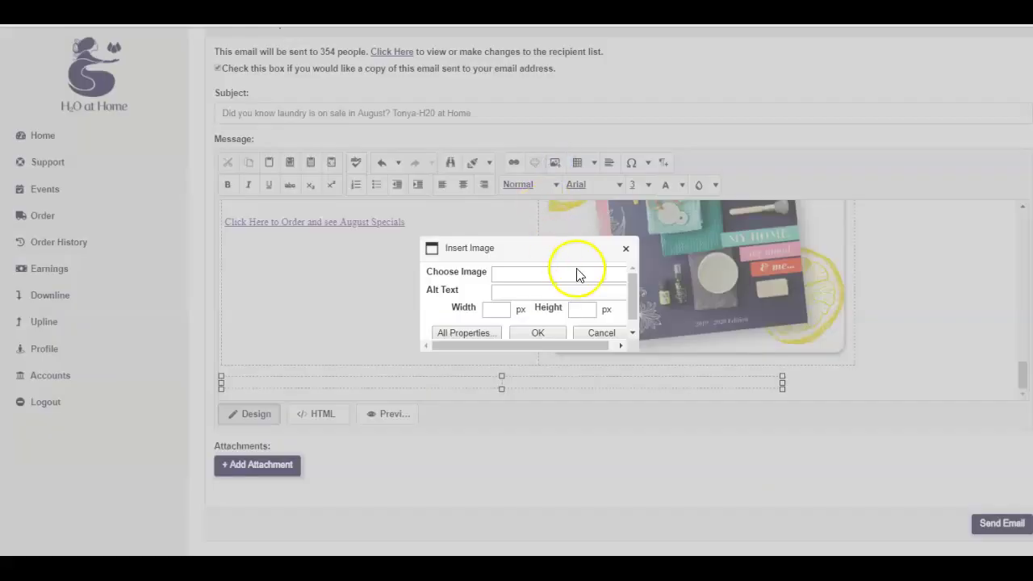
pyautogui.scroll(-1, 521, 289)
pyautogui.click(484, 318)
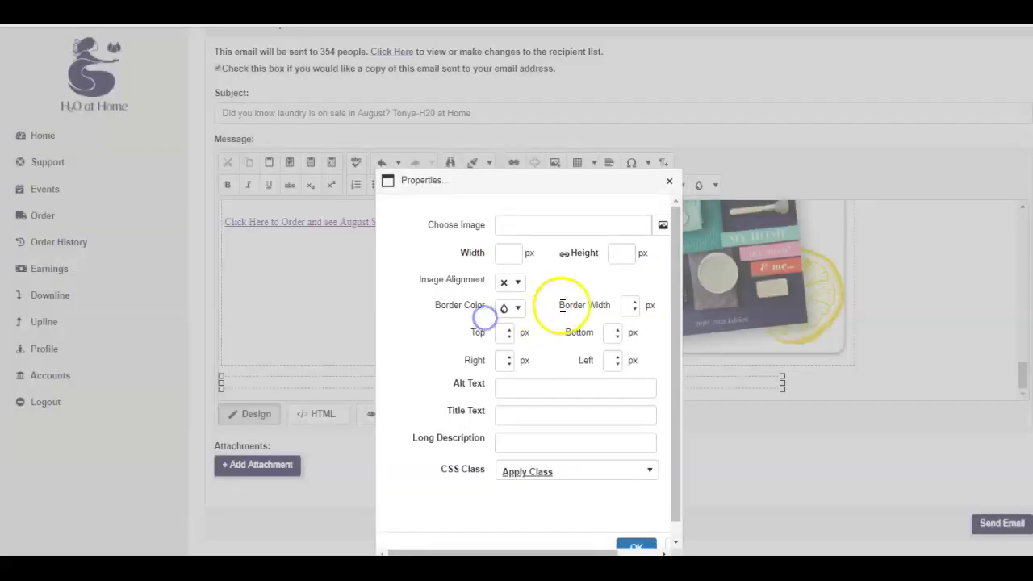
pyautogui.click(662, 228)
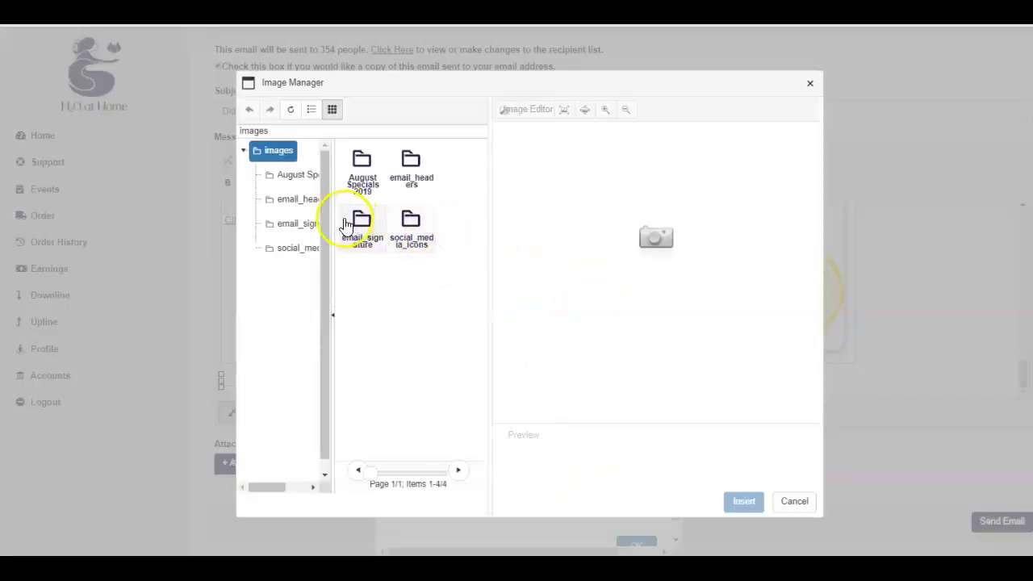
pyautogui.click(284, 223)
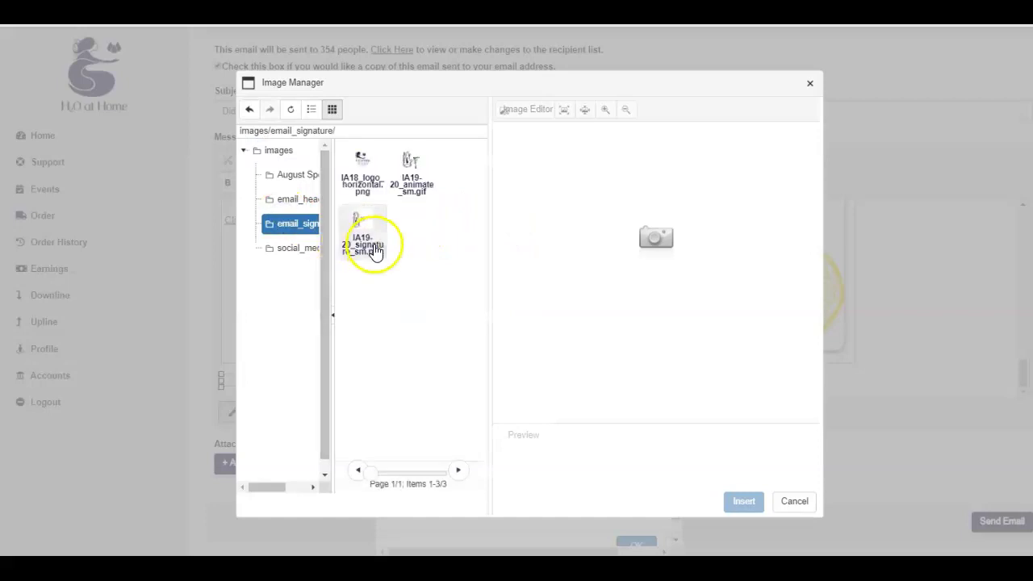
pyautogui.click(411, 171)
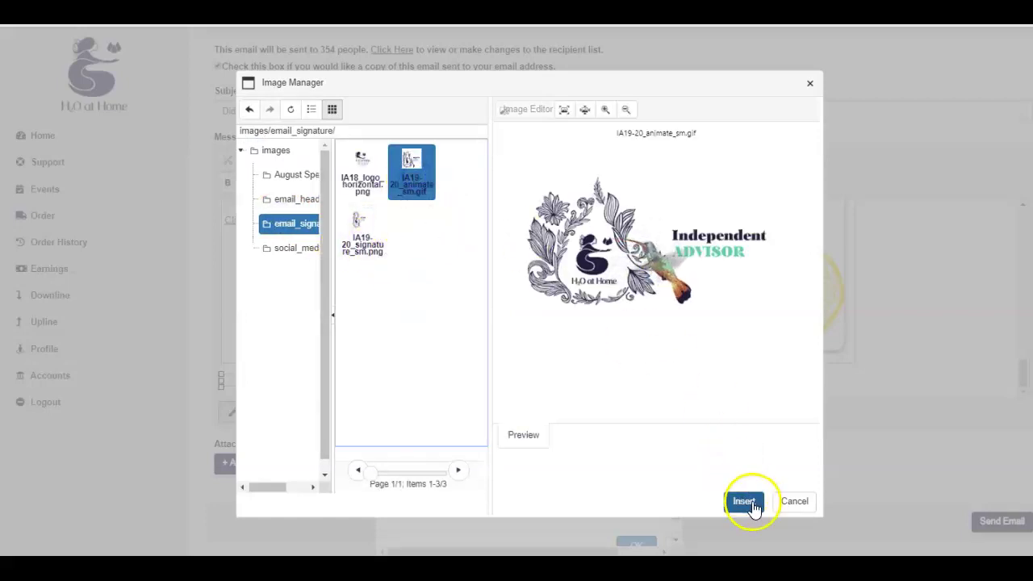
pyautogui.click(746, 502)
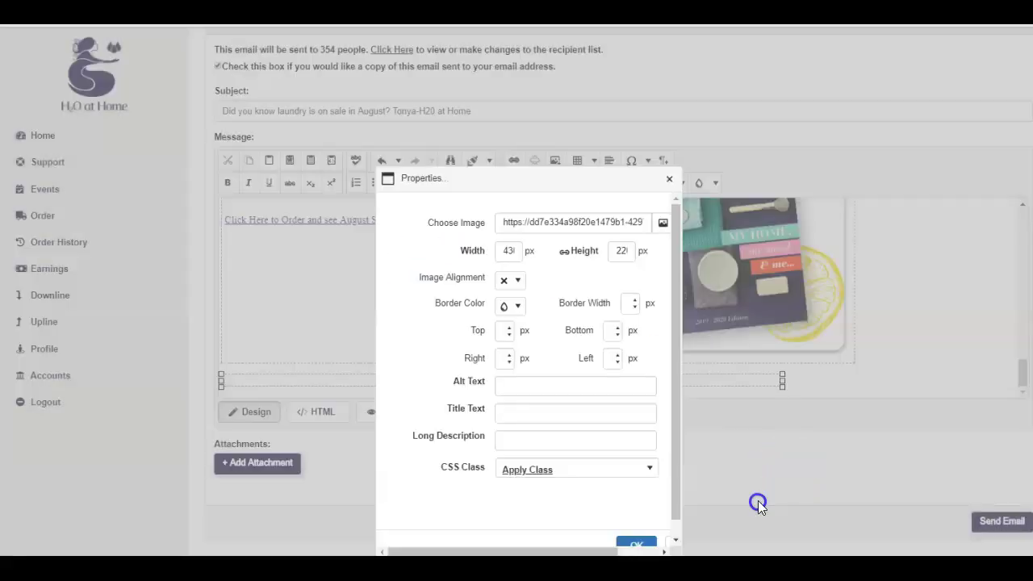
pyautogui.click(640, 547)
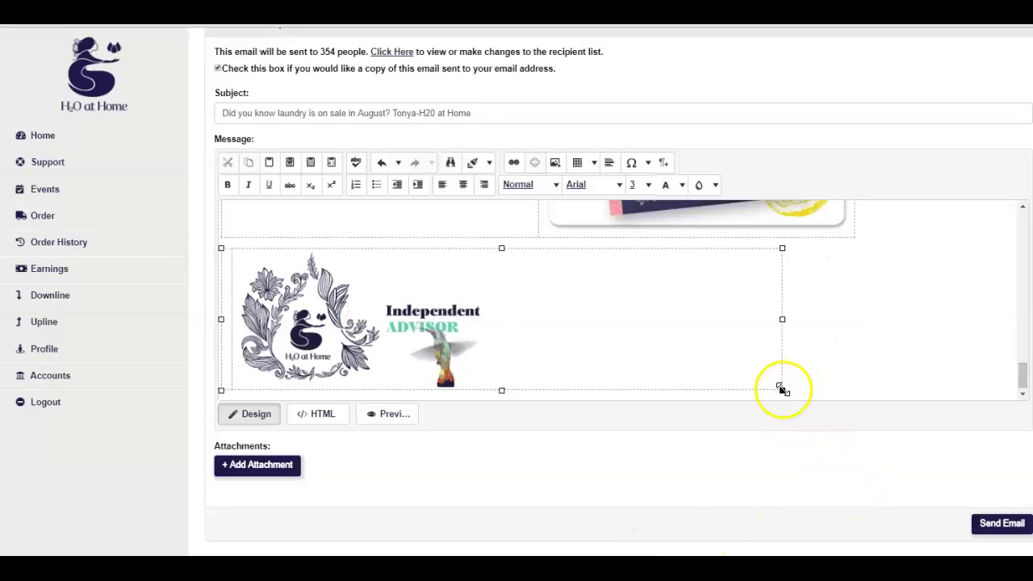
pyautogui.scroll(2, 759, 371)
pyautogui.scroll(-2, 666, 364)
pyautogui.click(637, 307)
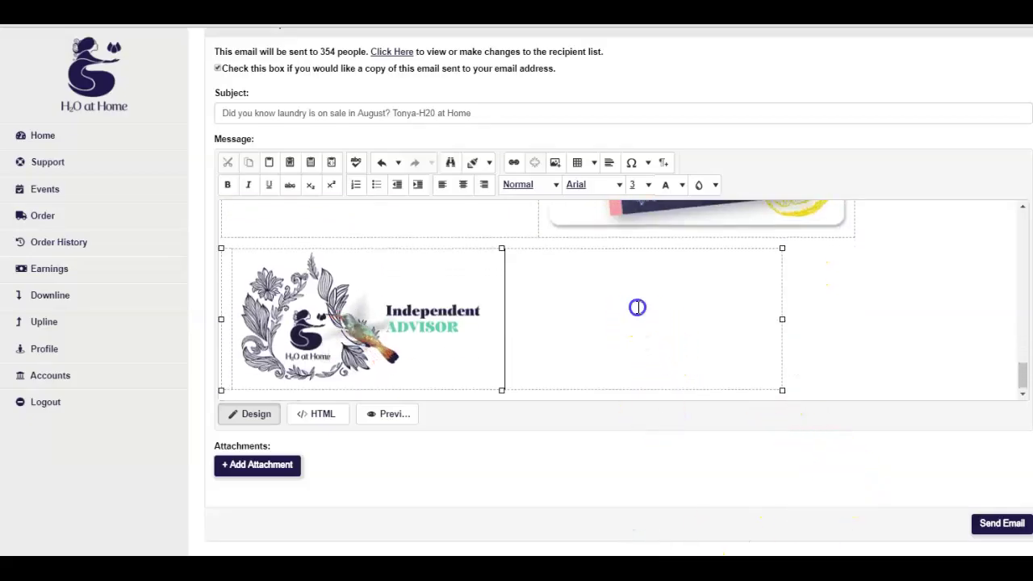
pyautogui.click(511, 293)
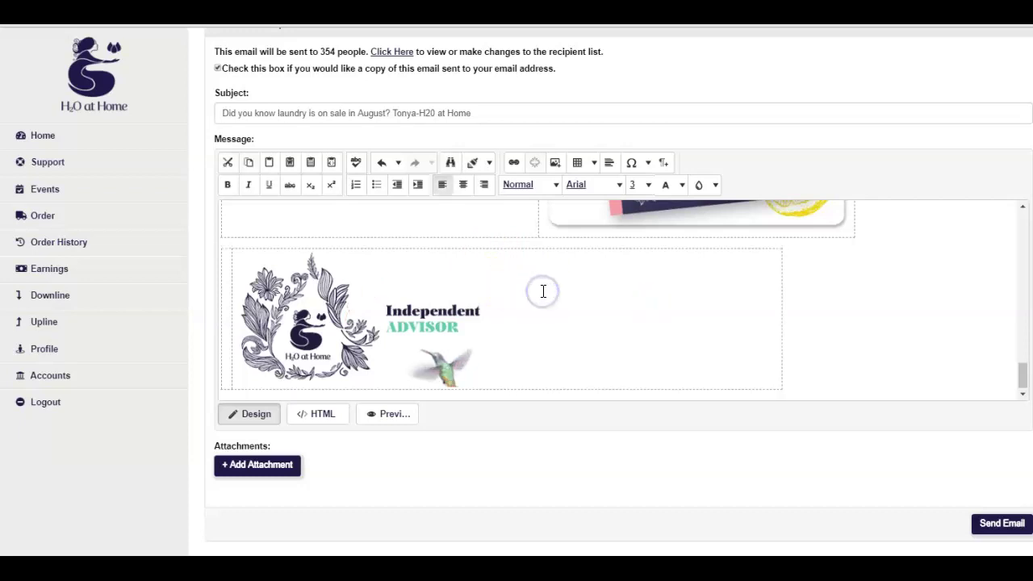
pyautogui.click(543, 292)
pyautogui.click(546, 295)
pyautogui.click(547, 297)
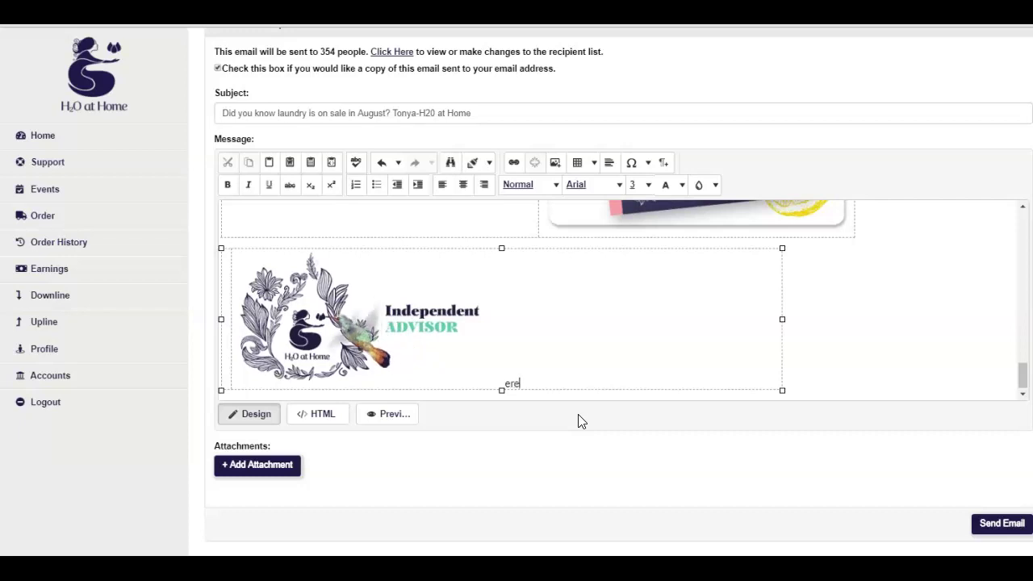
pyautogui.click(540, 378)
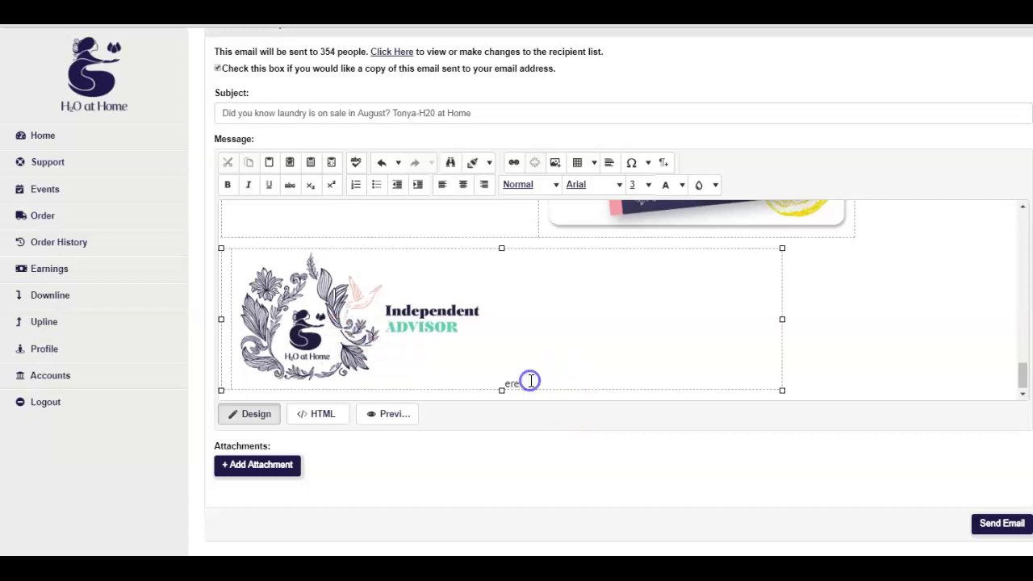
pyautogui.press('BackSpace')
pyautogui.press('BackSpace')
pyautogui.write('Thank you for being wonderful')
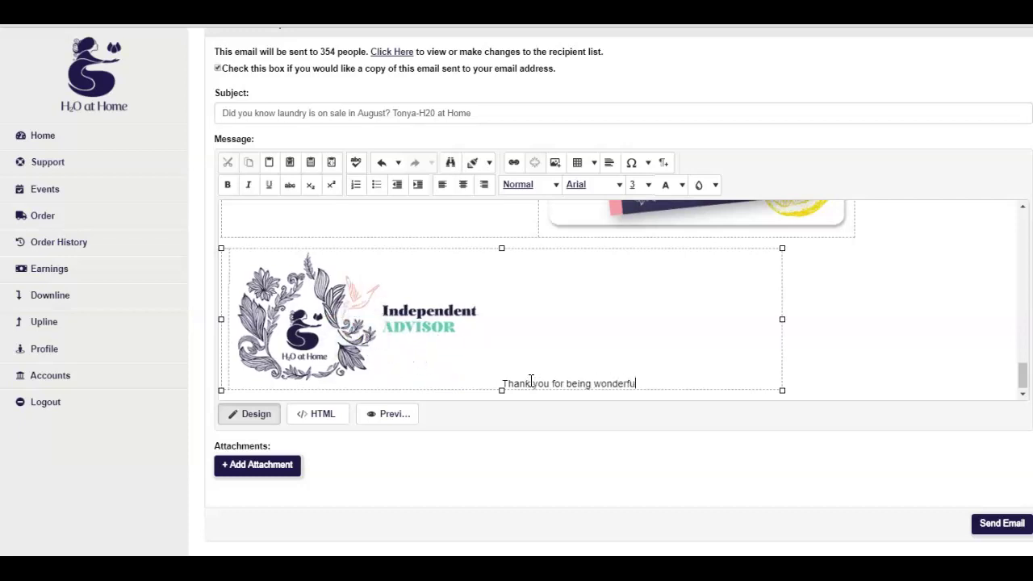
pyautogui.write(' customer')
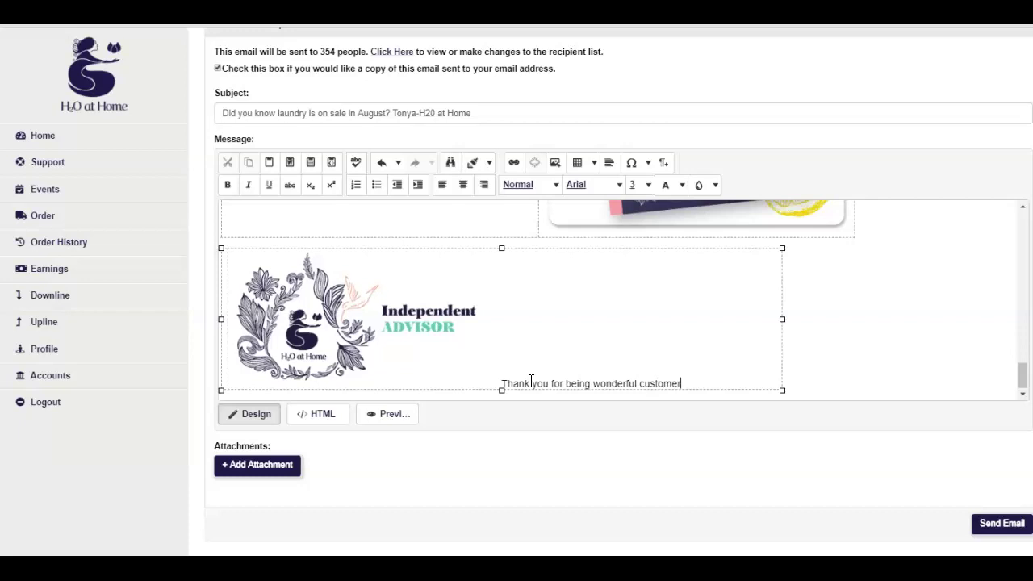
pyautogui.write('s')
pyautogui.press('Return')
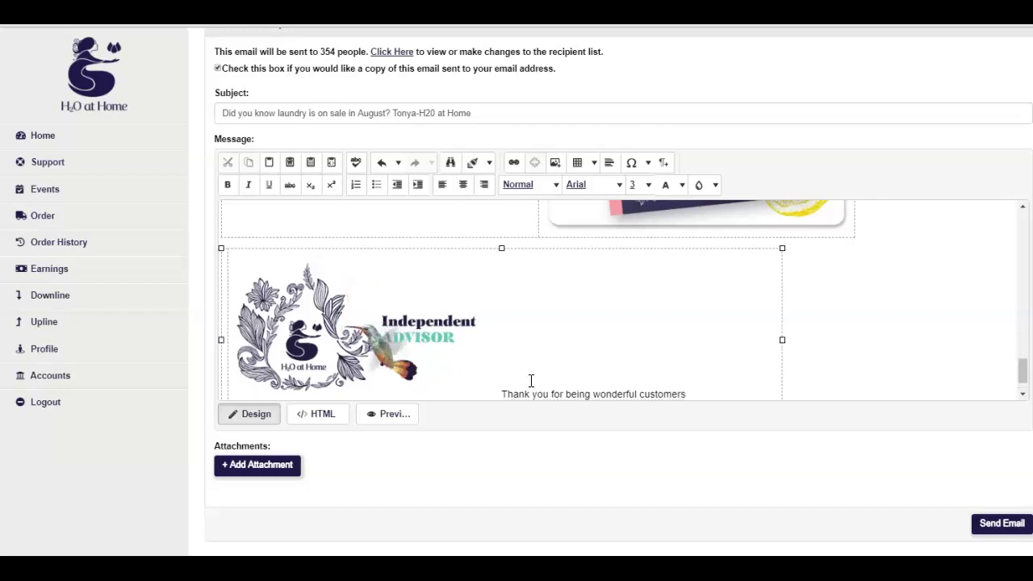
pyautogui.write('P')
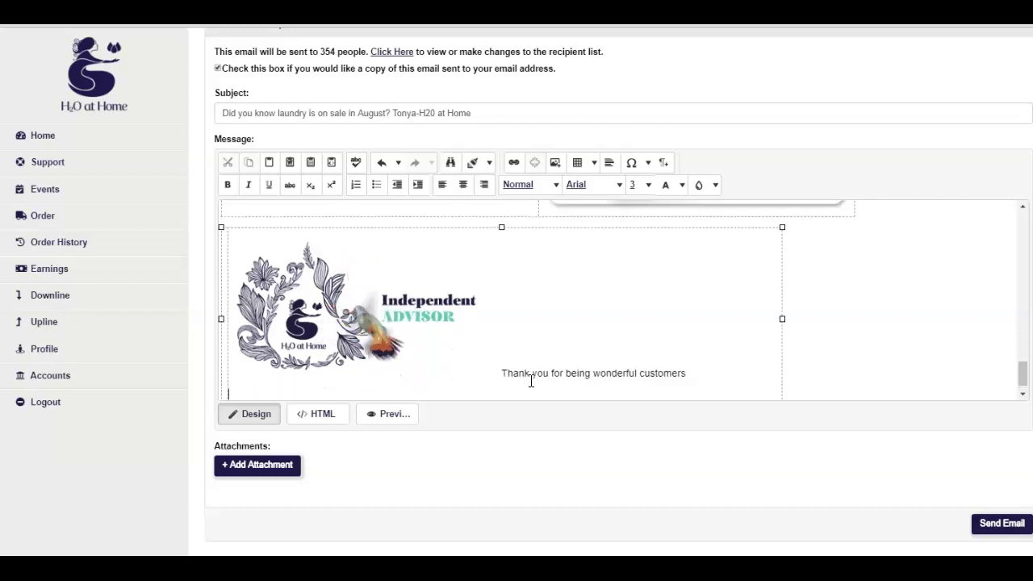
pyautogui.press('BackSpace')
pyautogui.press('BackSpace')
pyautogui.press('BackSpace')
pyautogui.press('BackSpace')
pyautogui.press('BackSpace')
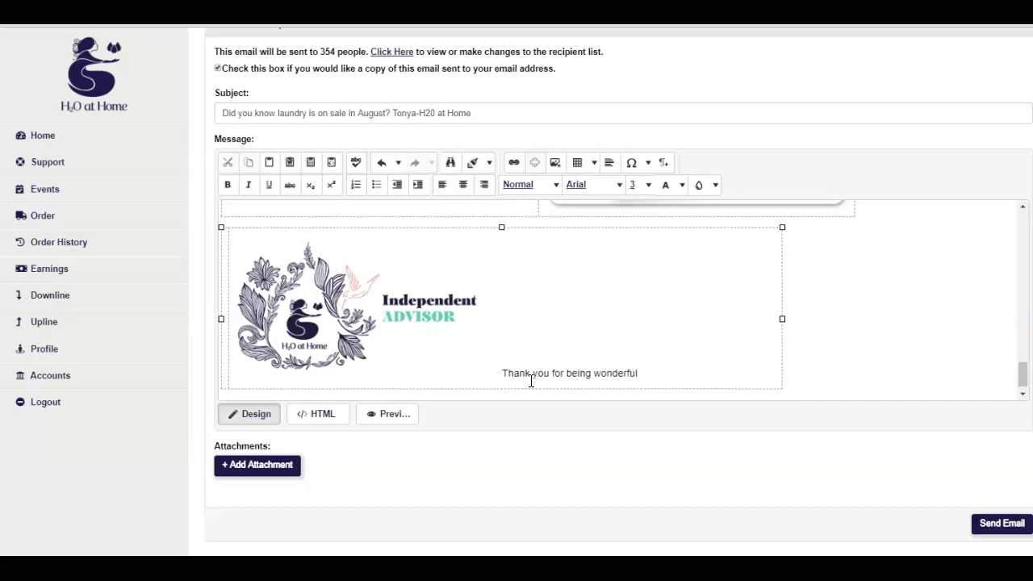
pyautogui.scroll(-1, 540, 388)
pyautogui.moveTo(540, 387); pyautogui.dragTo(514, 362)
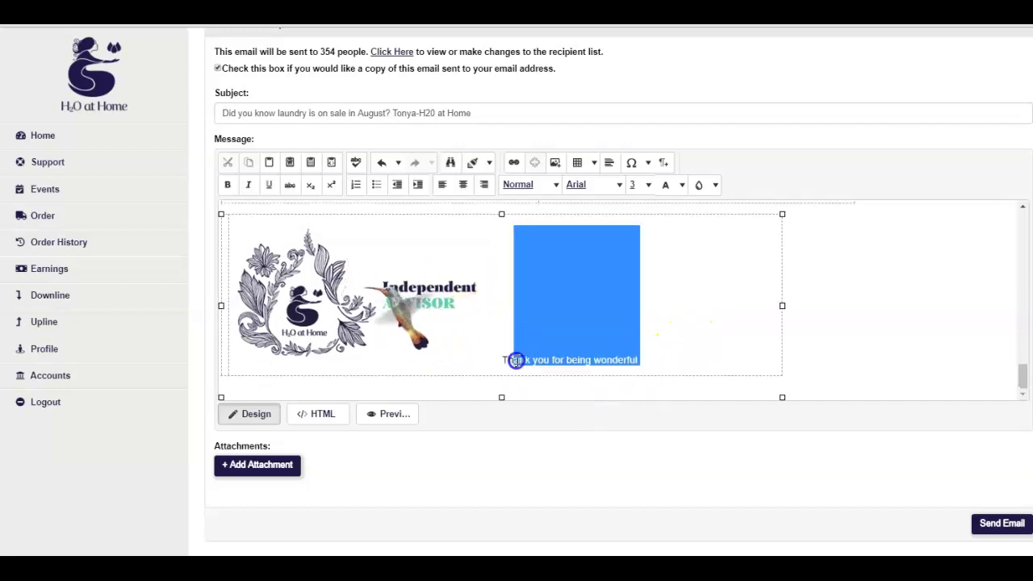
pyautogui.click(653, 364)
pyautogui.moveTo(653, 377); pyautogui.dragTo(504, 371)
pyautogui.press('BackSpace')
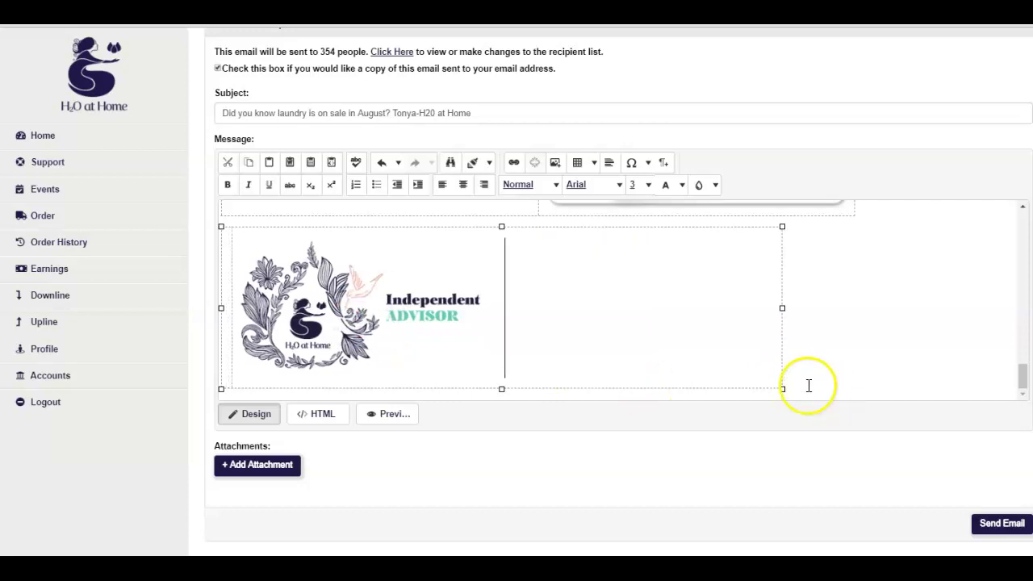
pyautogui.click(650, 387)
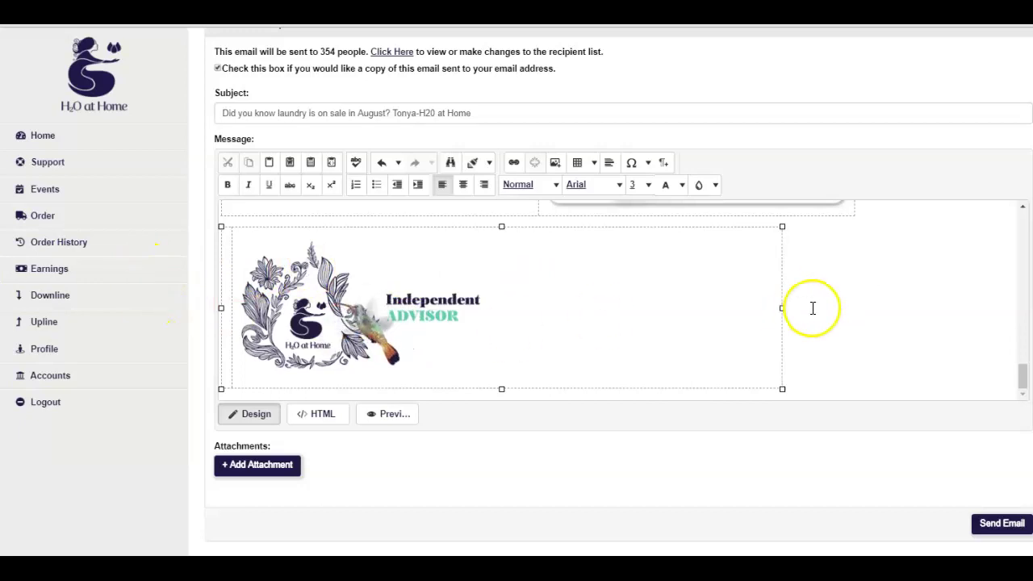
# Narrow the logo box, then add 'Thank you for being amazing customers!' and a phone contact line
pyautogui.moveTo(782, 306); pyautogui.dragTo(525, 307)
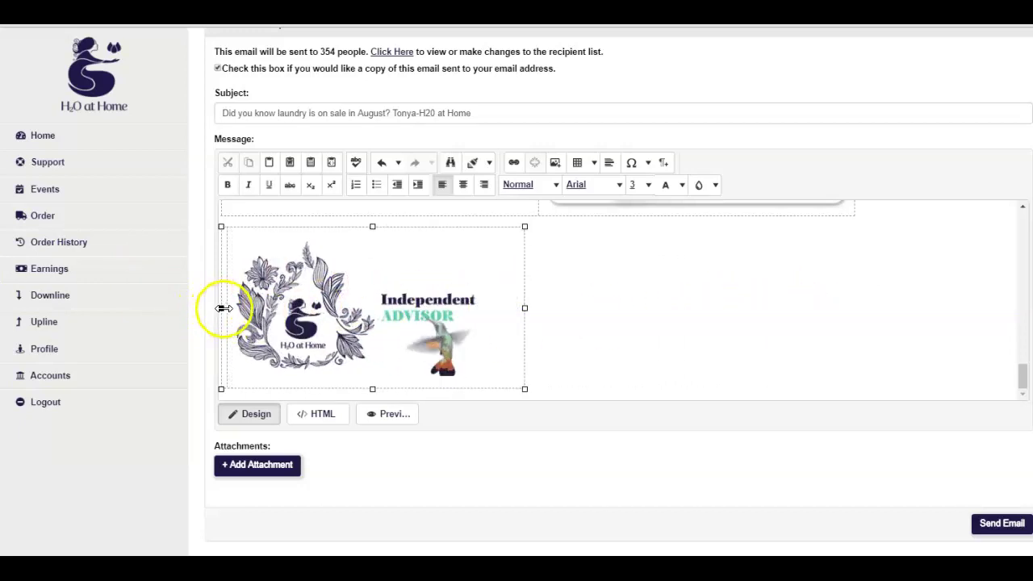
pyautogui.moveTo(221, 307); pyautogui.dragTo(245, 307)
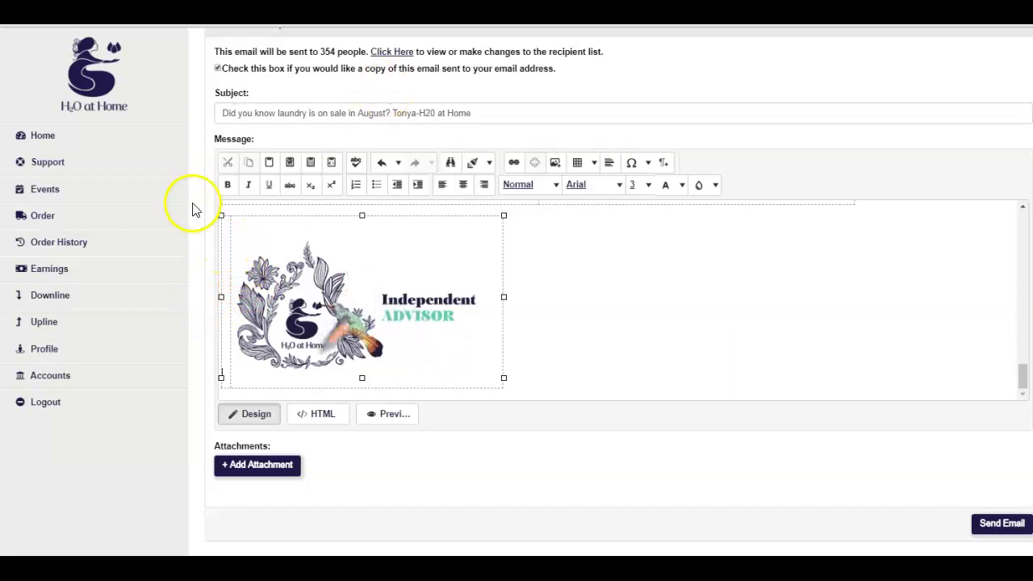
pyautogui.click(227, 251)
pyautogui.write('Thanks')
pyautogui.press('BackSpace')
pyautogui.write('you for b')
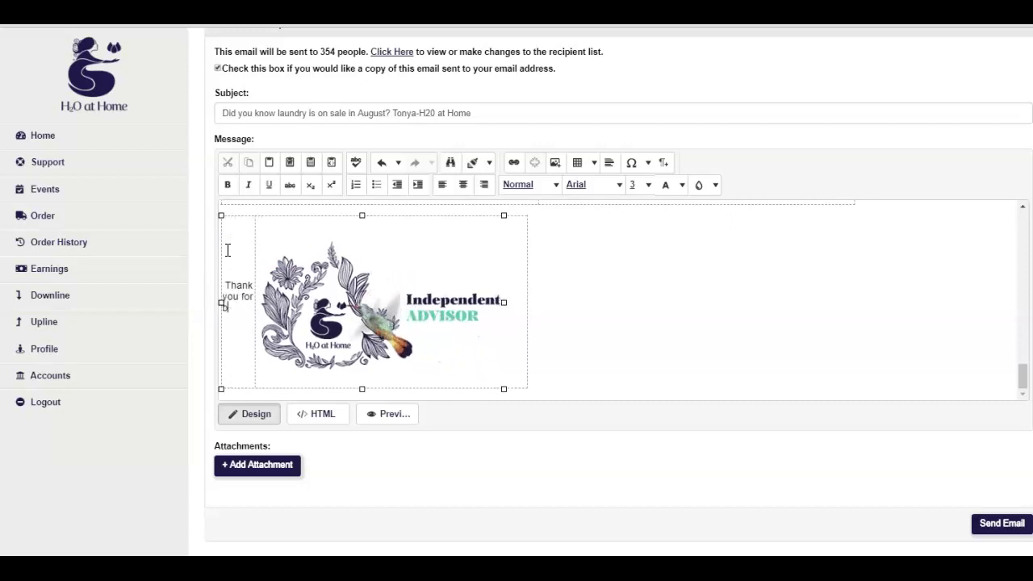
pyautogui.write('eing amazing cu')
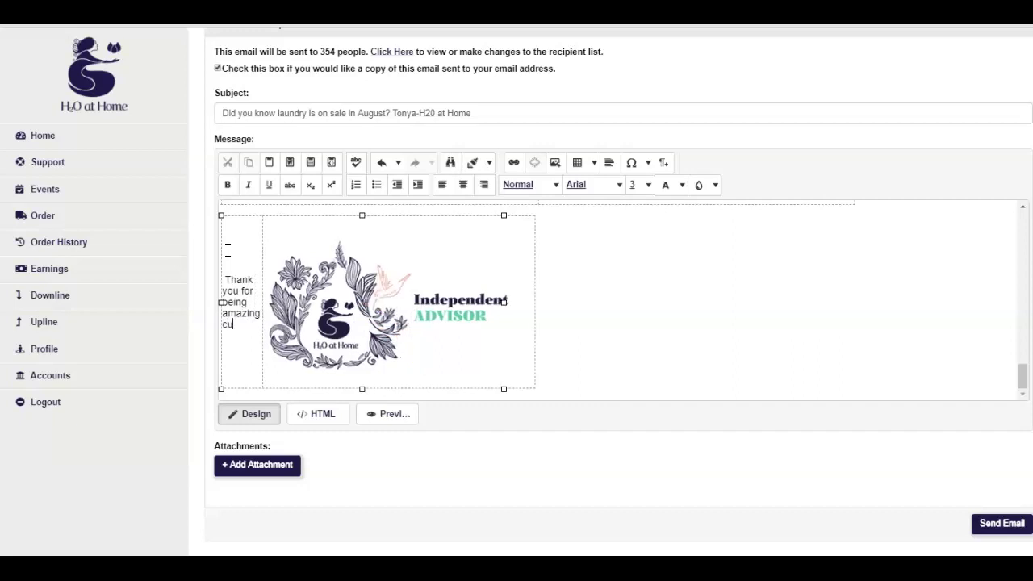
pyautogui.write('stomers')
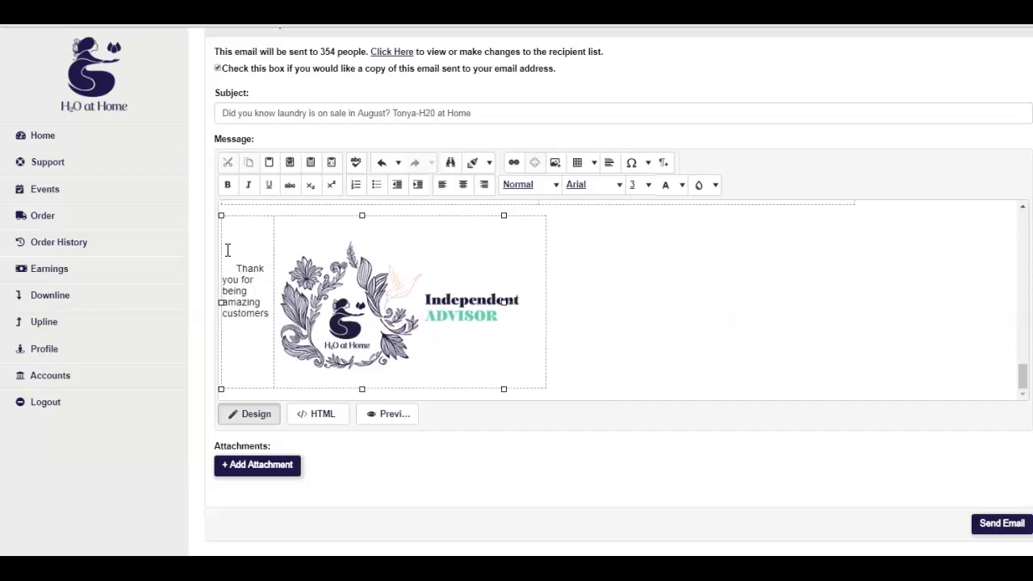
pyautogui.write('!')
pyautogui.press('Return')
pyautogui.write('Please don')
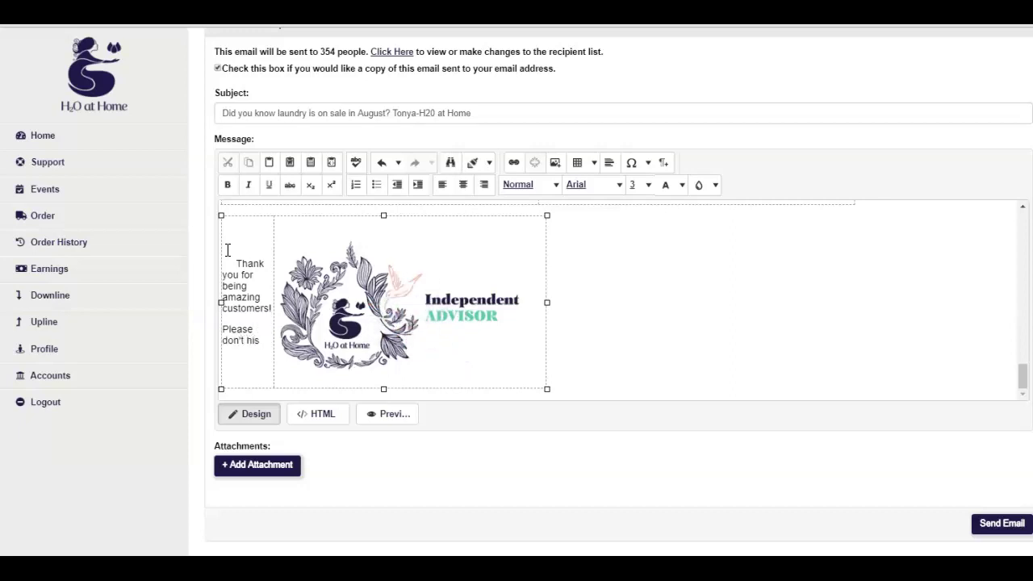
pyautogui.write("'t hesitate t")
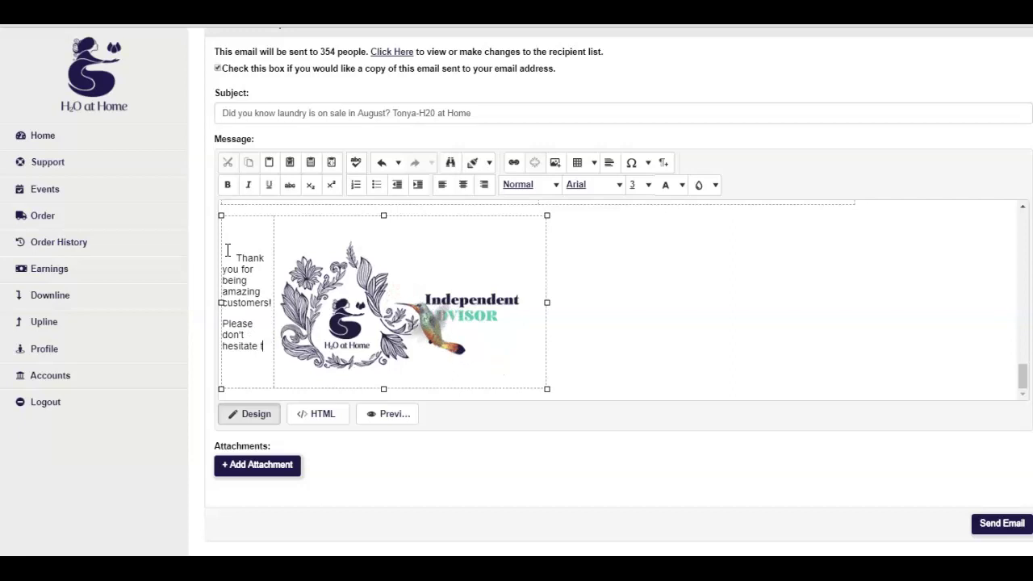
pyautogui.write('o contact')
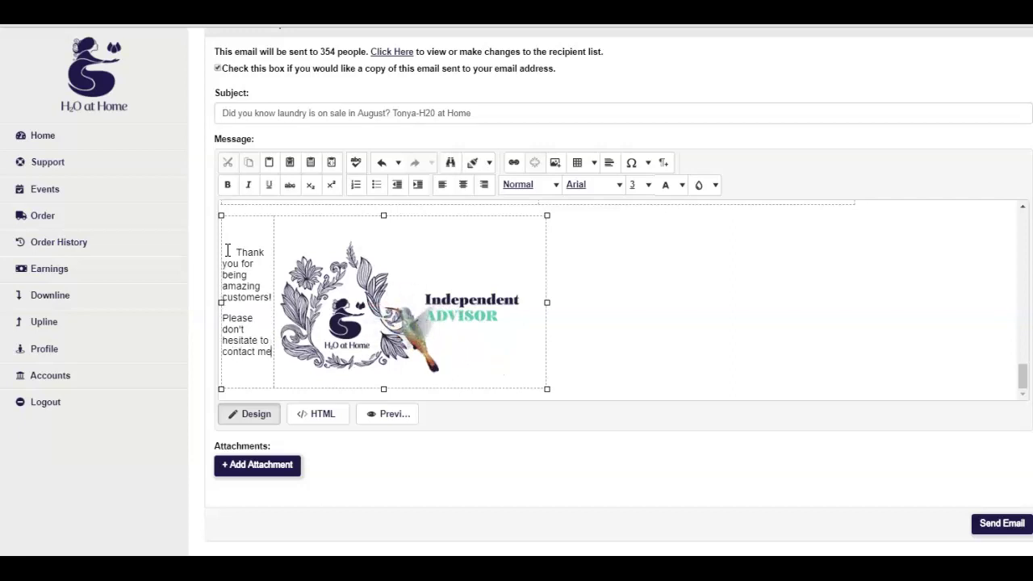
pyautogui.write(' me ')
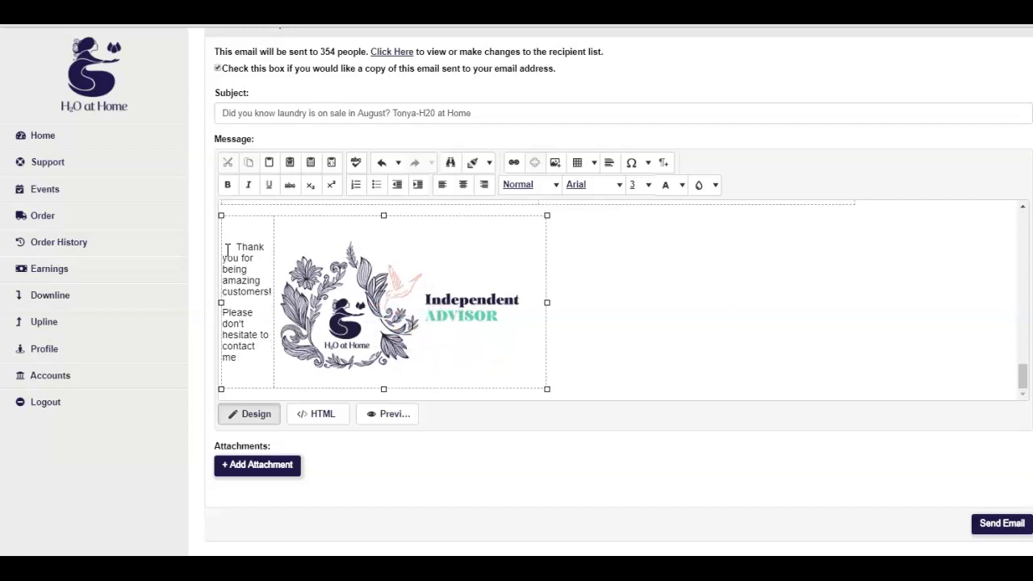
pyautogui.write('at 509')
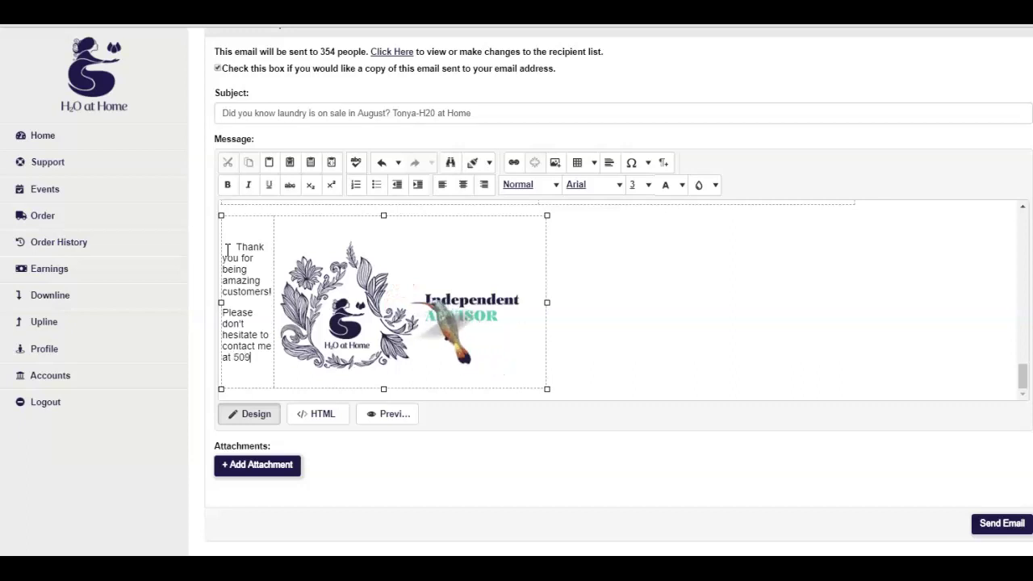
pyautogui.write('-366-')
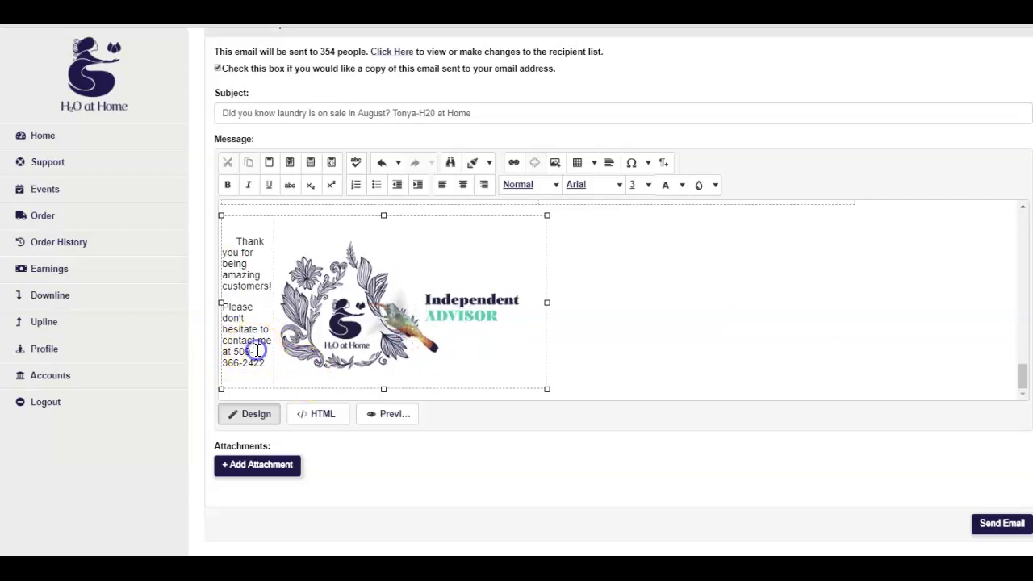
pyautogui.press('BackSpace')
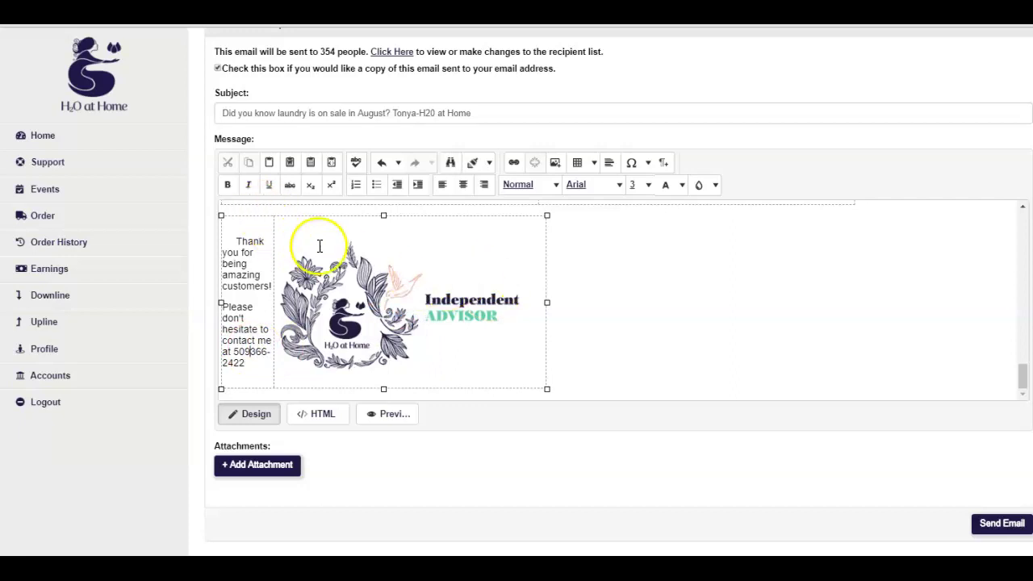
# Widen the footer table toward the right
pyautogui.scroll(4, 484, 254)
pyautogui.scroll(-3, 487, 253)
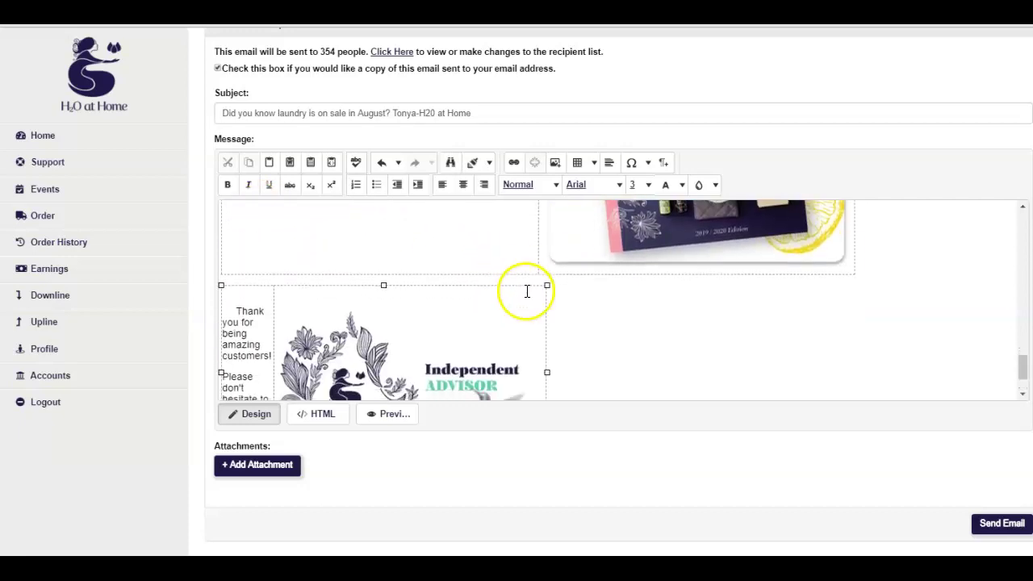
pyautogui.moveTo(550, 369); pyautogui.dragTo(855, 370)
pyautogui.scroll(-2, 881, 334)
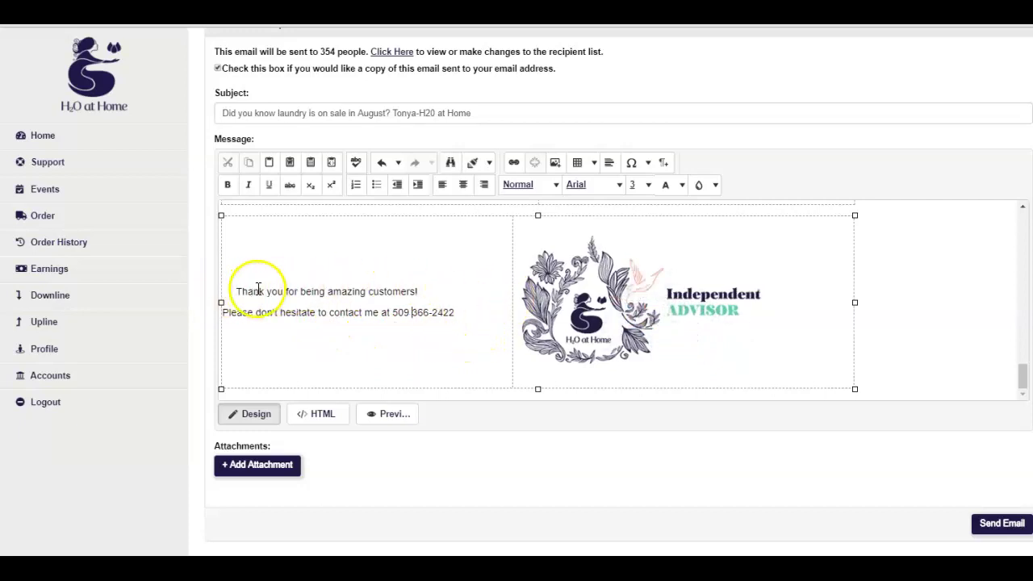
# Centre both thank-you and contact lines and set them to Verdana, size 6
pyautogui.moveTo(238, 291); pyautogui.dragTo(334, 312)
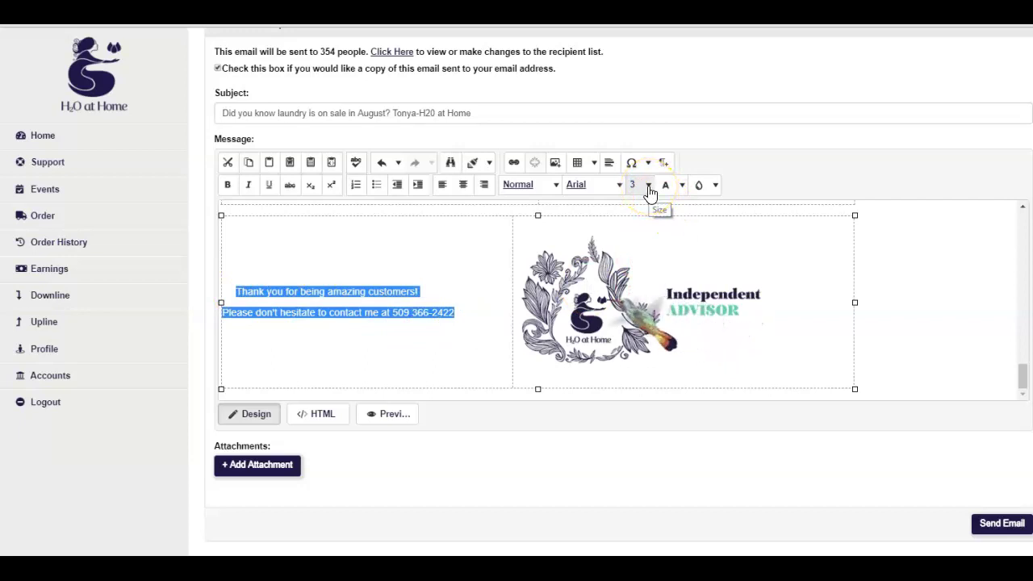
pyautogui.click(461, 185)
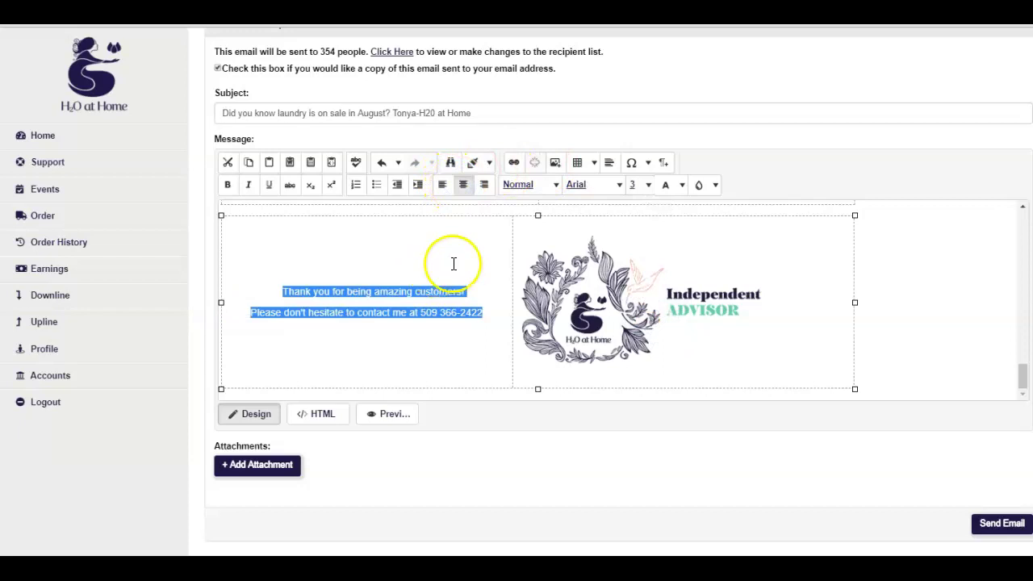
pyautogui.click(619, 185)
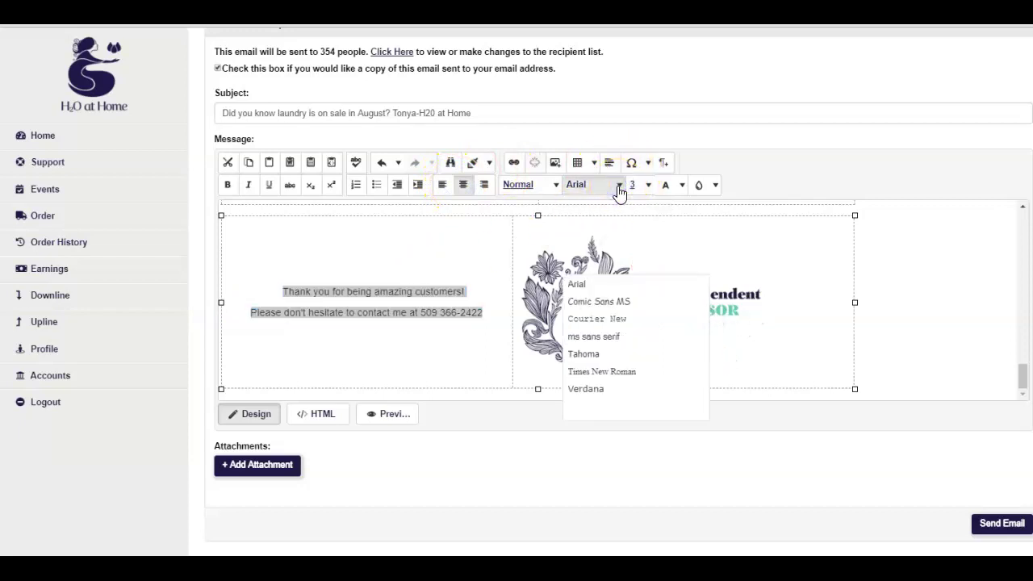
pyautogui.click(592, 388)
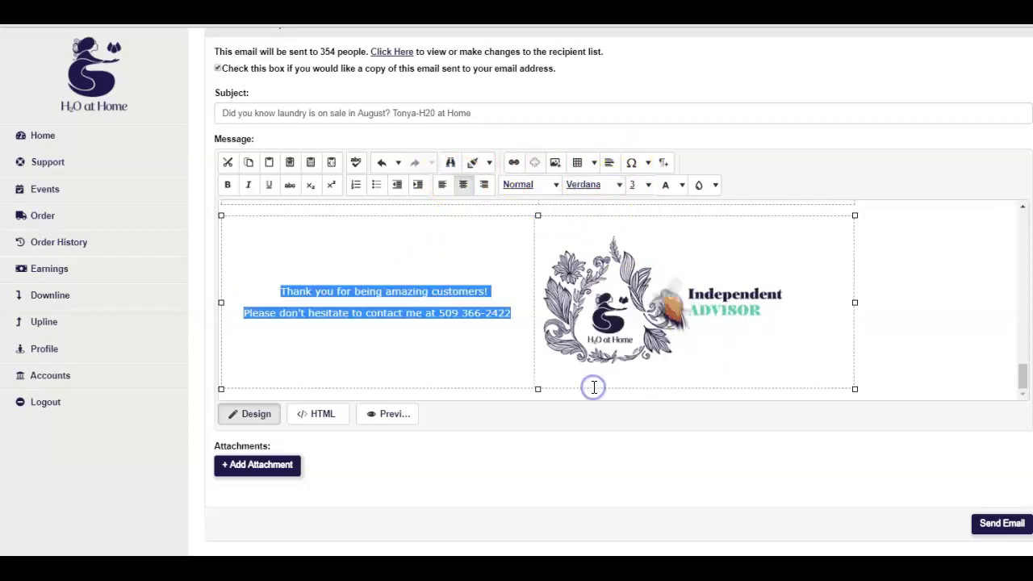
pyautogui.click(648, 185)
pyautogui.click(635, 393)
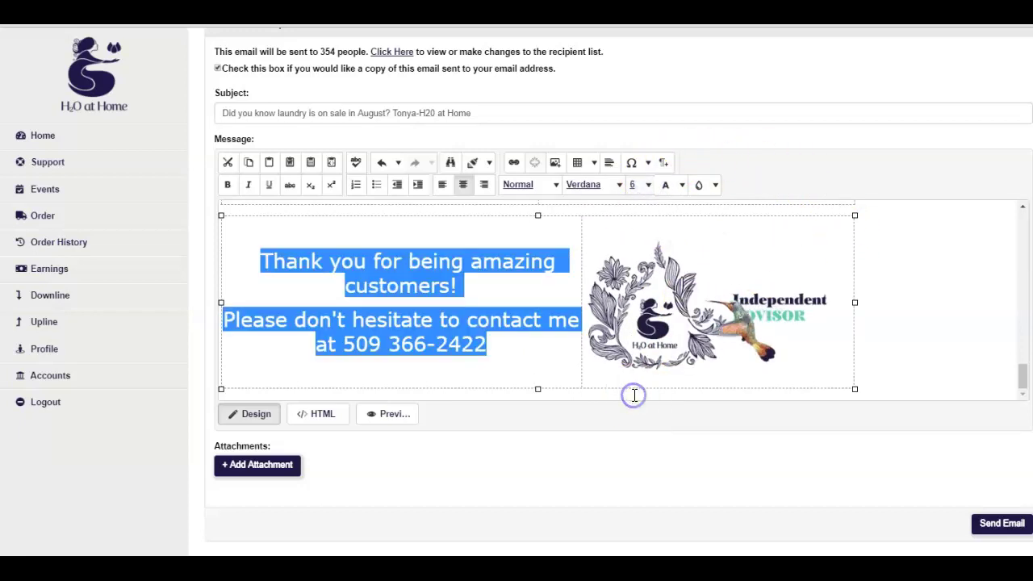
# Add the sender's first name on a new line under the footer phone number
pyautogui.scroll(10, 506, 311)
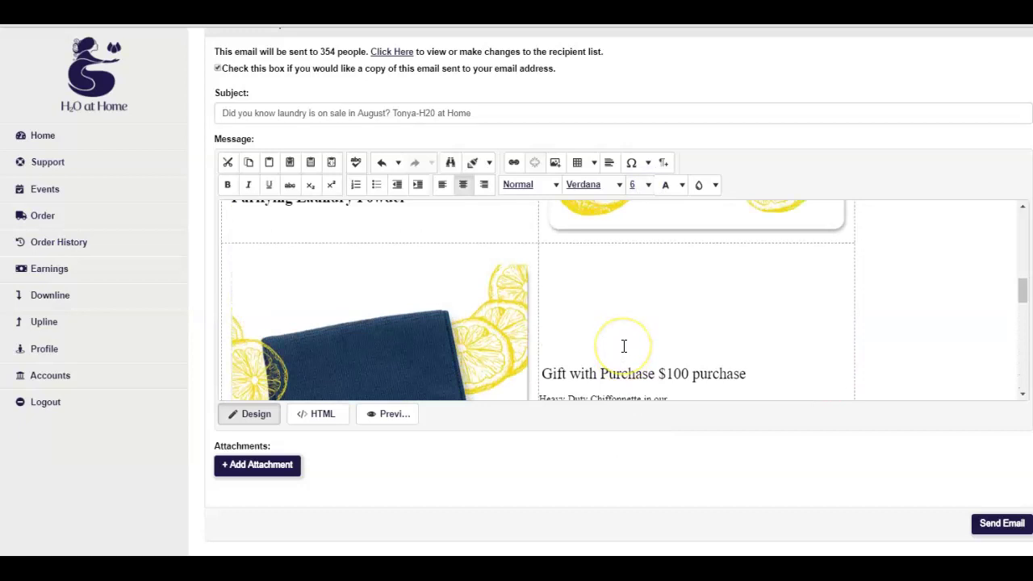
pyautogui.scroll(2, 624, 346)
pyautogui.scroll(-10, 624, 346)
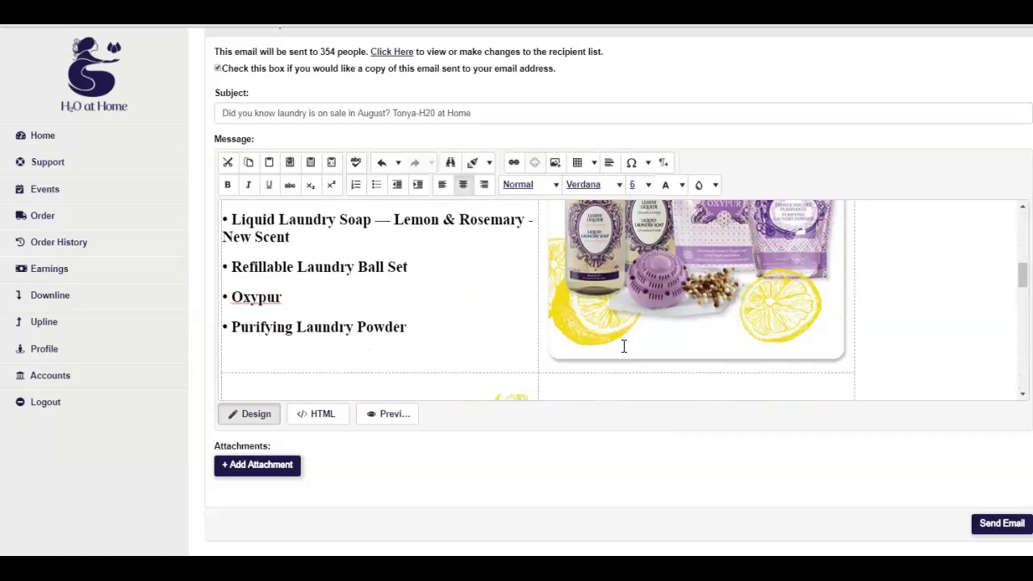
pyautogui.scroll(5, 623, 345)
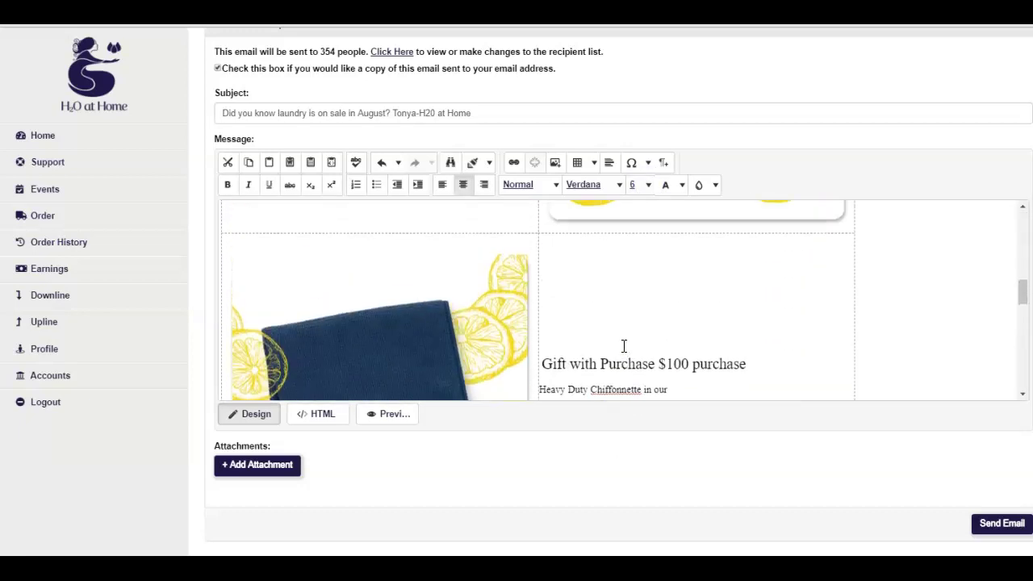
pyautogui.scroll(-2, 624, 346)
pyautogui.scroll(1, 623, 346)
pyautogui.scroll(-8, 624, 346)
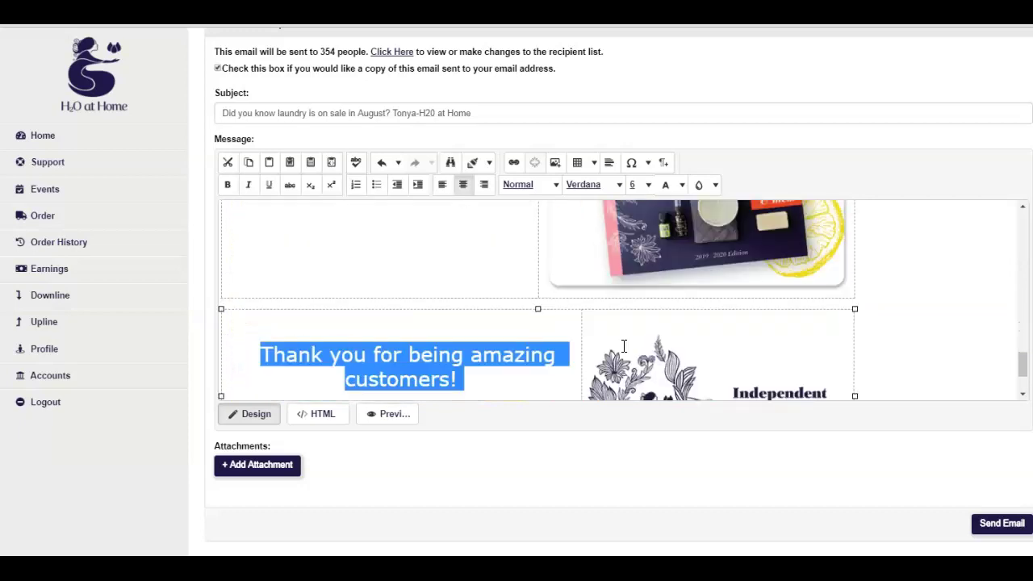
pyautogui.scroll(-1, 623, 346)
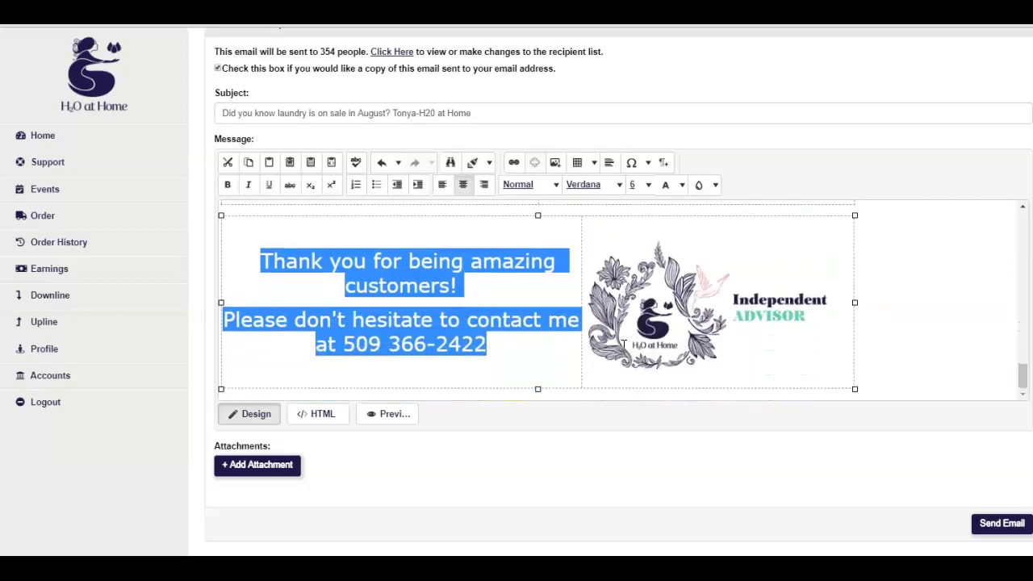
pyautogui.click(963, 322)
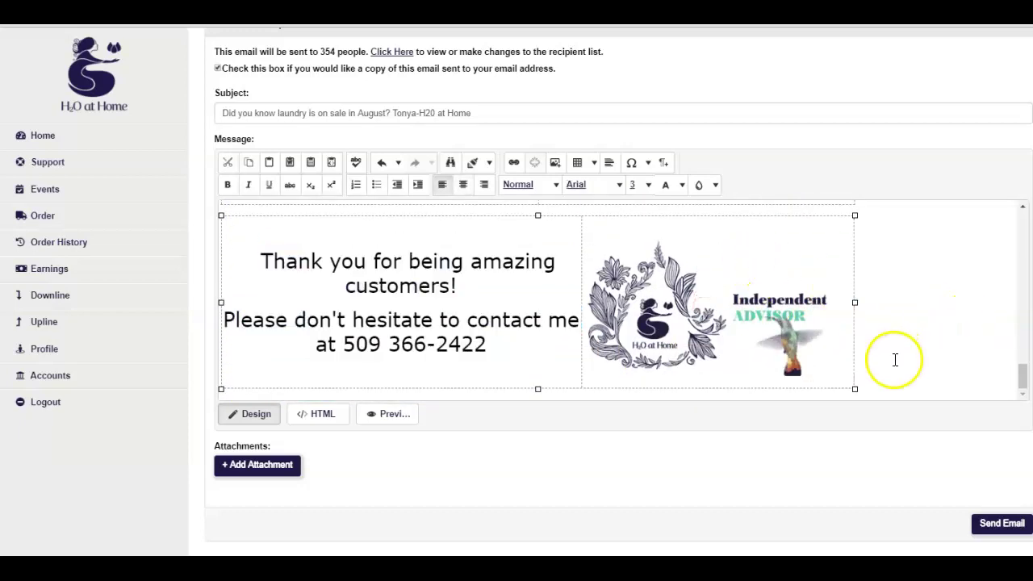
pyautogui.click(489, 344)
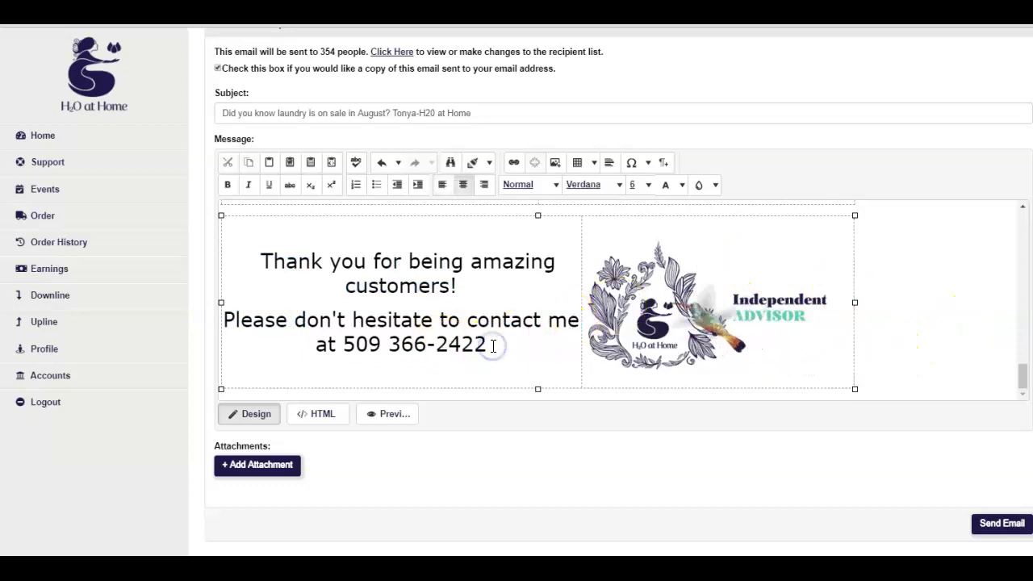
pyautogui.press('Return')
pyautogui.write('Tonya')
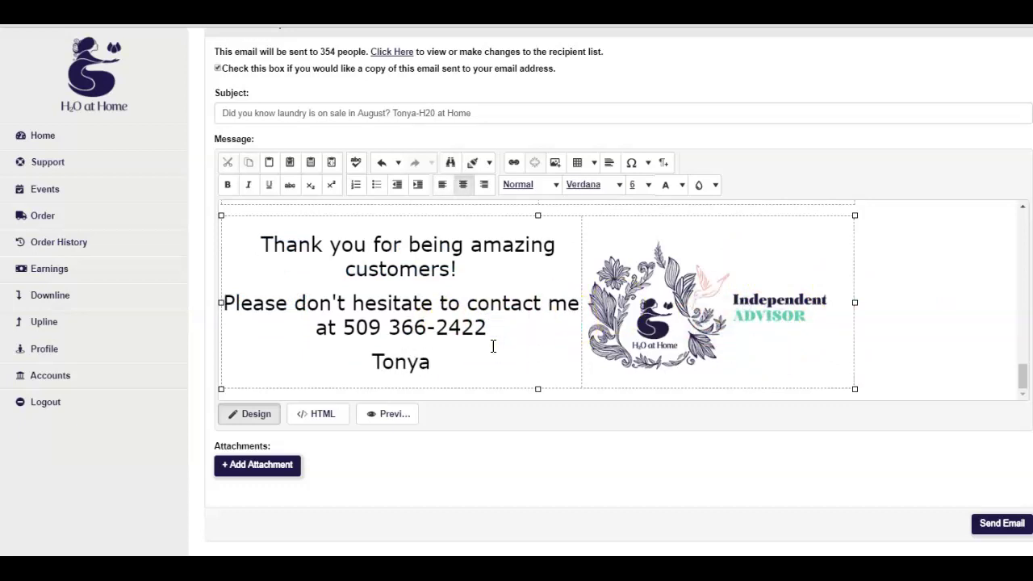
# Scroll through the email to check the new sign-off line
pyautogui.scroll(10, 493, 346)
pyautogui.scroll(-1, 501, 343)
pyautogui.scroll(-8, 504, 343)
pyautogui.scroll(3, 511, 363)
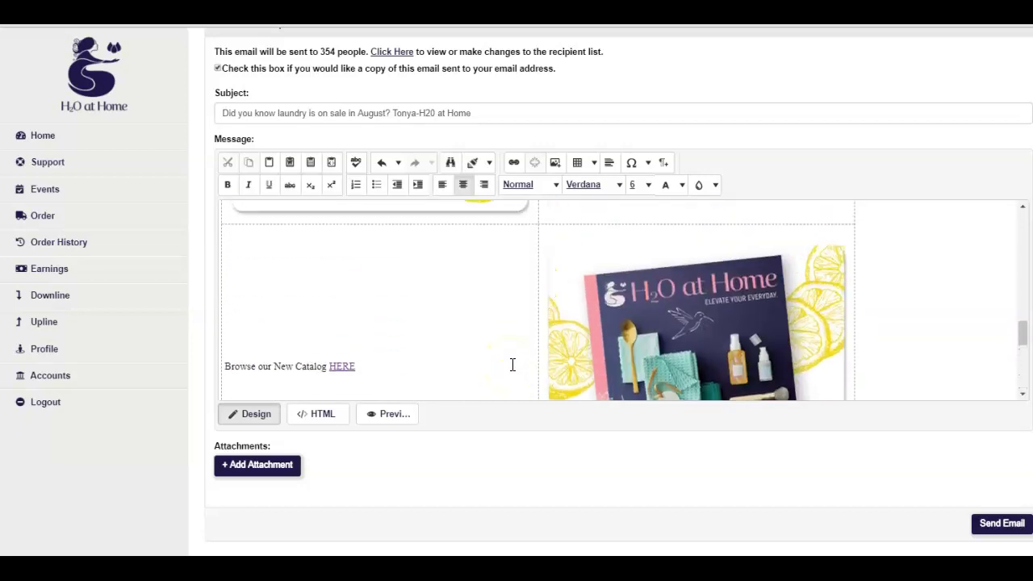
pyautogui.scroll(-2, 511, 363)
pyautogui.scroll(-2, 929, 390)
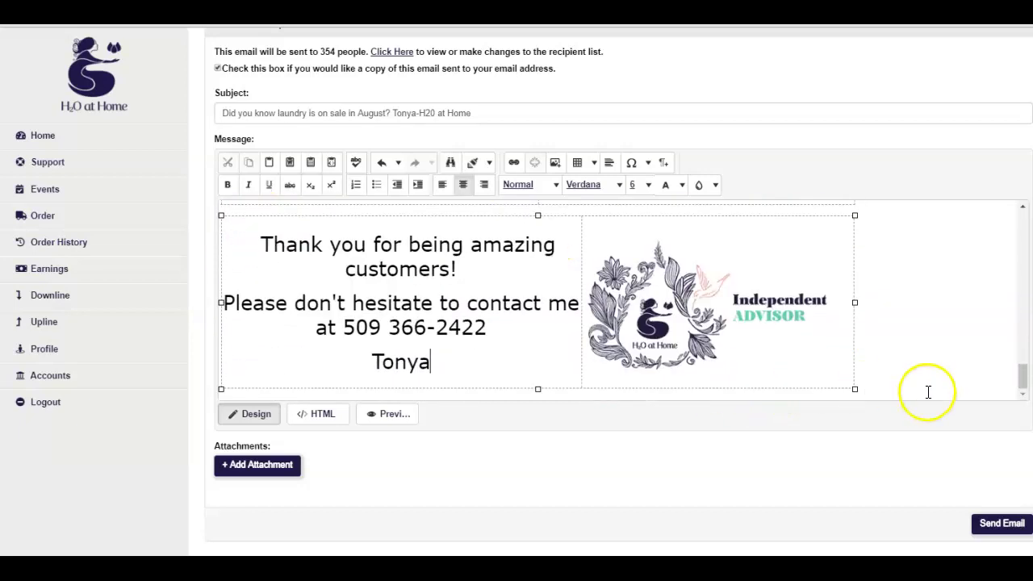
pyautogui.scroll(3, 912, 291)
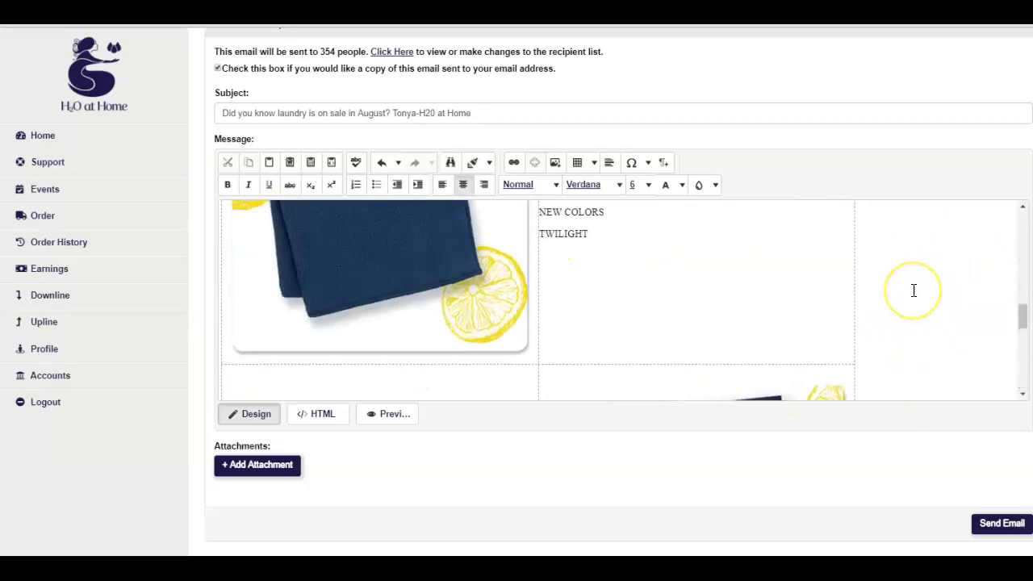
pyautogui.scroll(6, 914, 290)
pyautogui.scroll(-1, 913, 290)
# Delete the 'Type your content here' text beneath the Cleaning on Cloud 9 banner
pyautogui.click(358, 233)
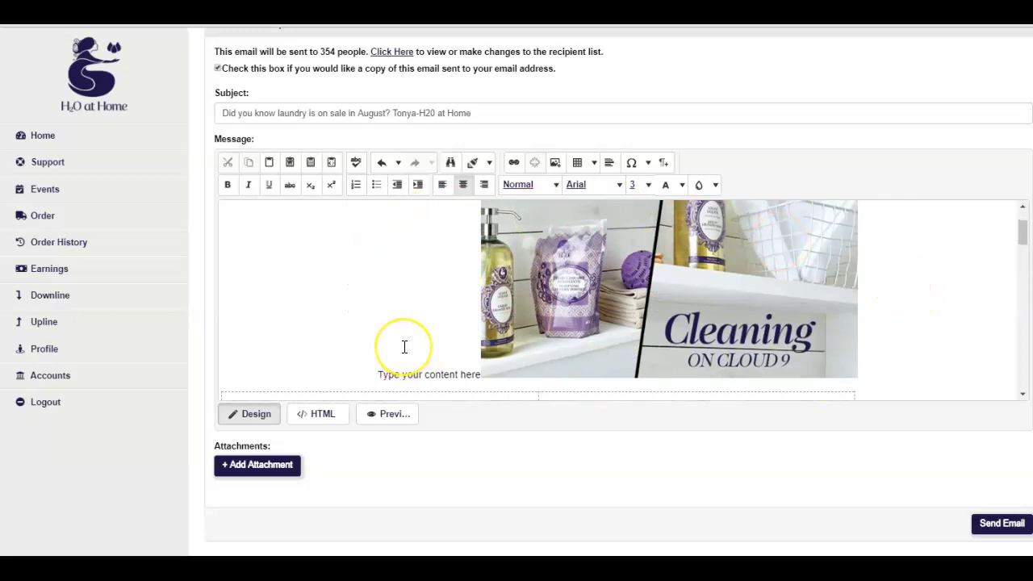
pyautogui.write('A')
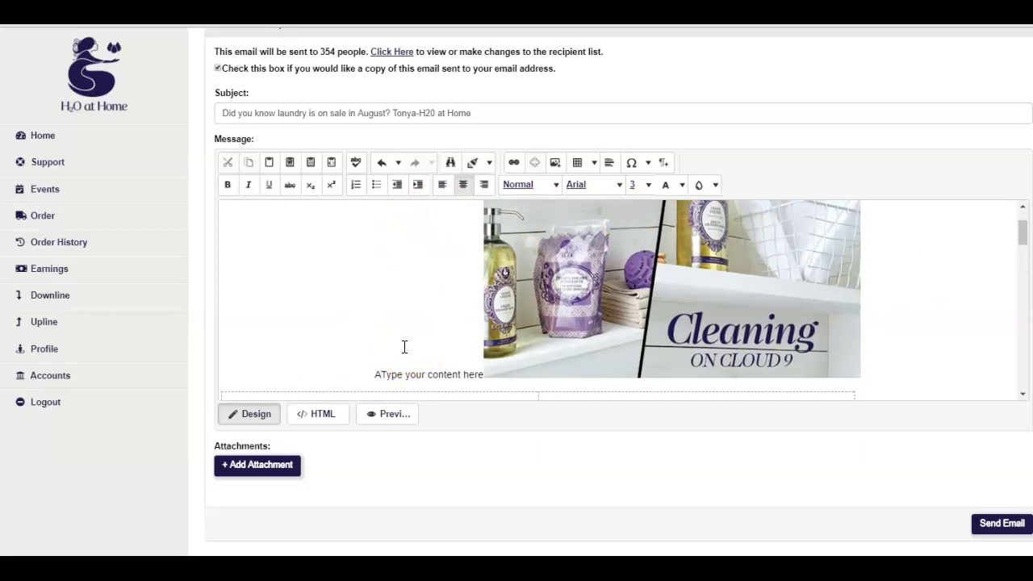
pyautogui.press('BackSpace')
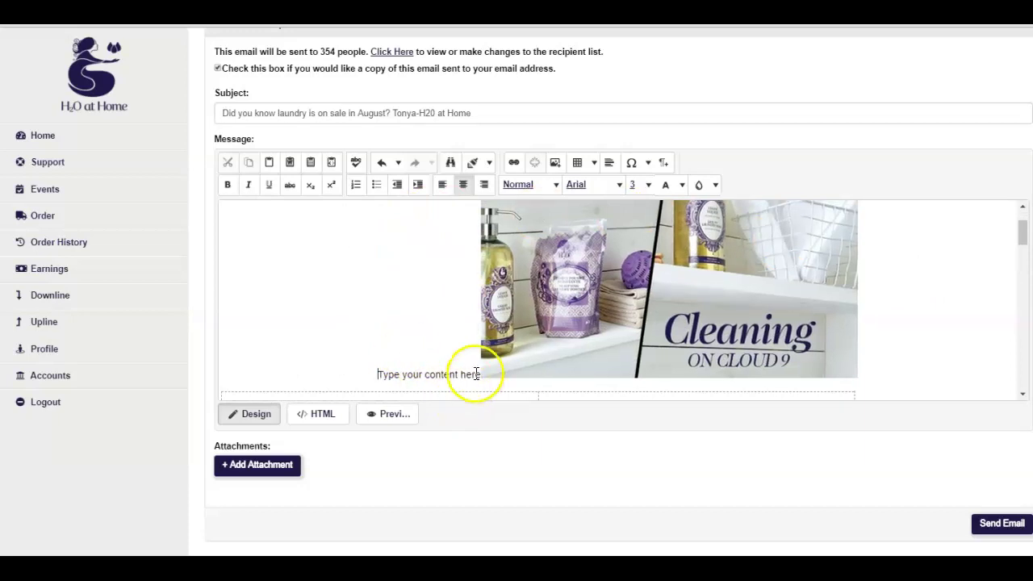
pyautogui.moveTo(474, 375); pyautogui.dragTo(377, 368)
pyautogui.press('BackSpace')
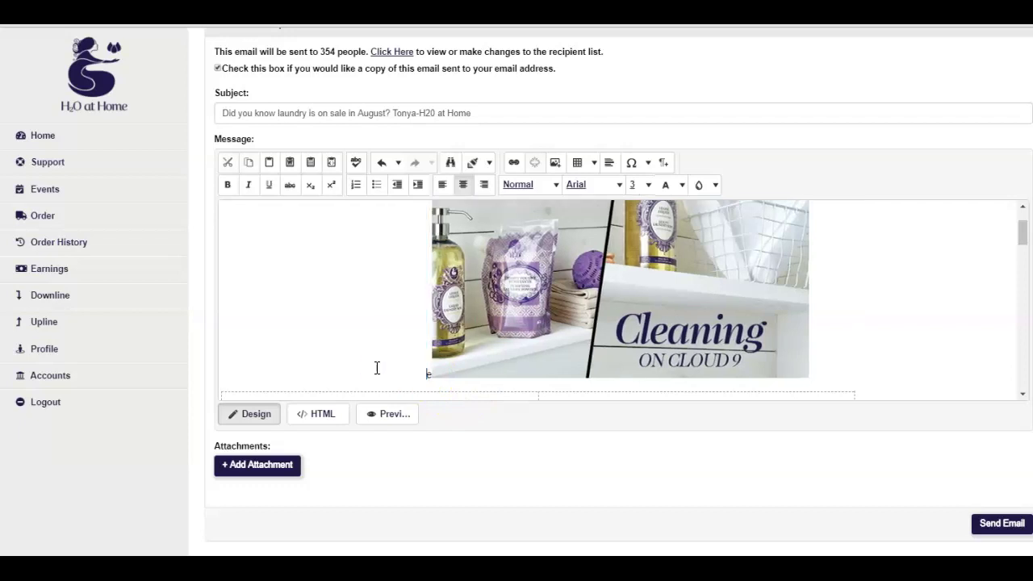
pyautogui.write('A')
pyautogui.scroll(1, 377, 368)
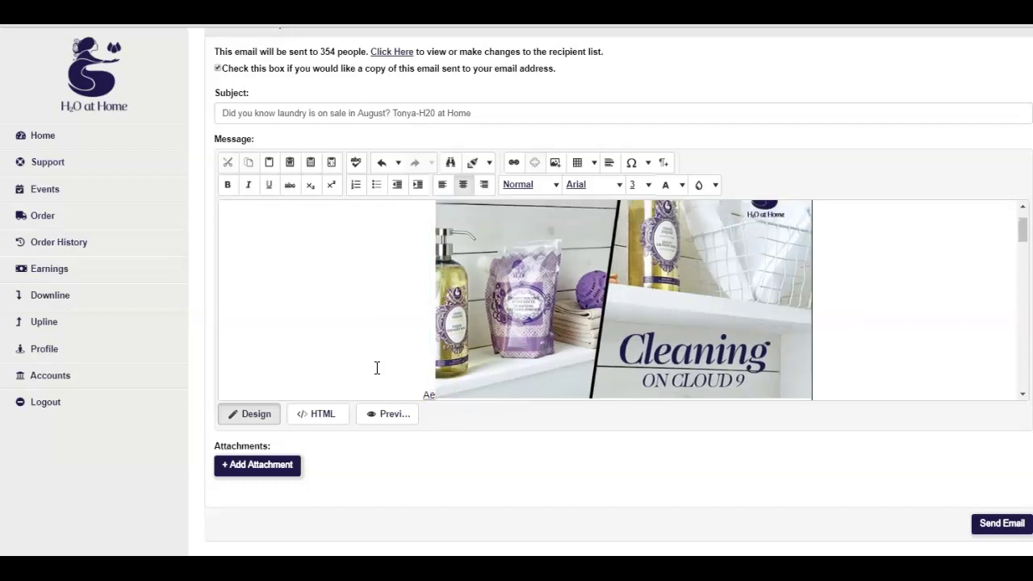
pyautogui.click(431, 394)
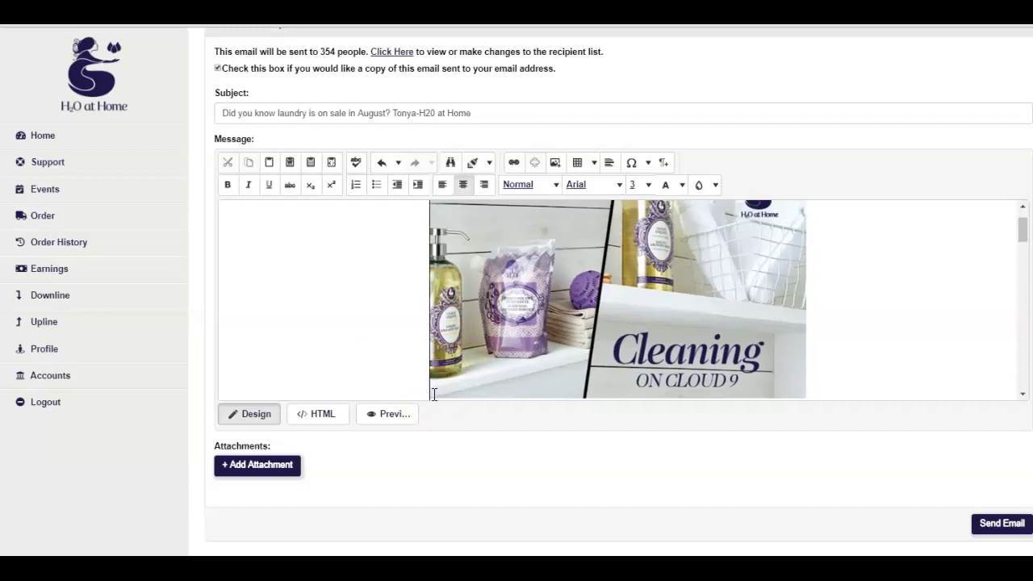
pyautogui.scroll(-5, 473, 339)
pyautogui.scroll(-10, 491, 349)
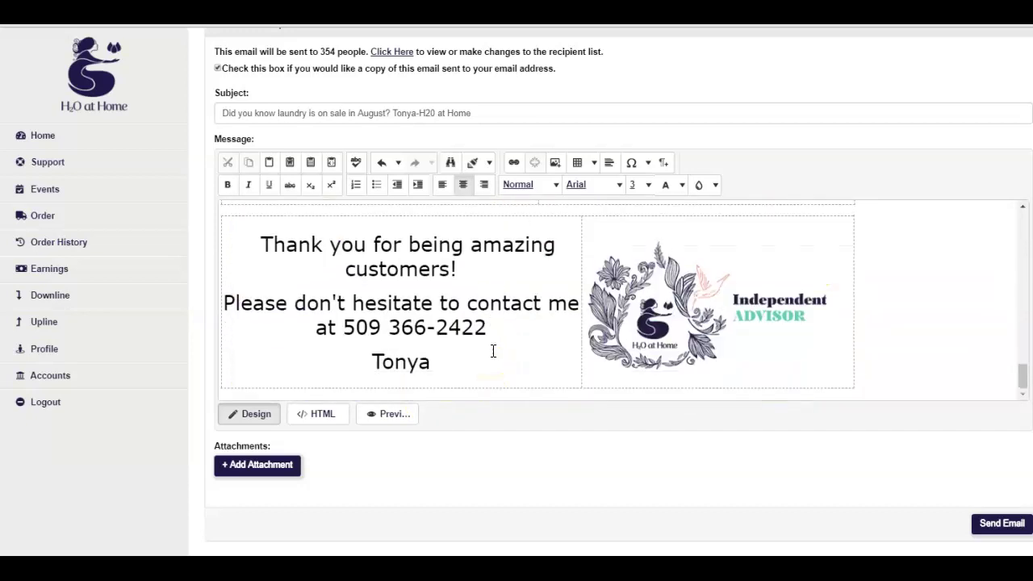
pyautogui.scroll(5, 508, 364)
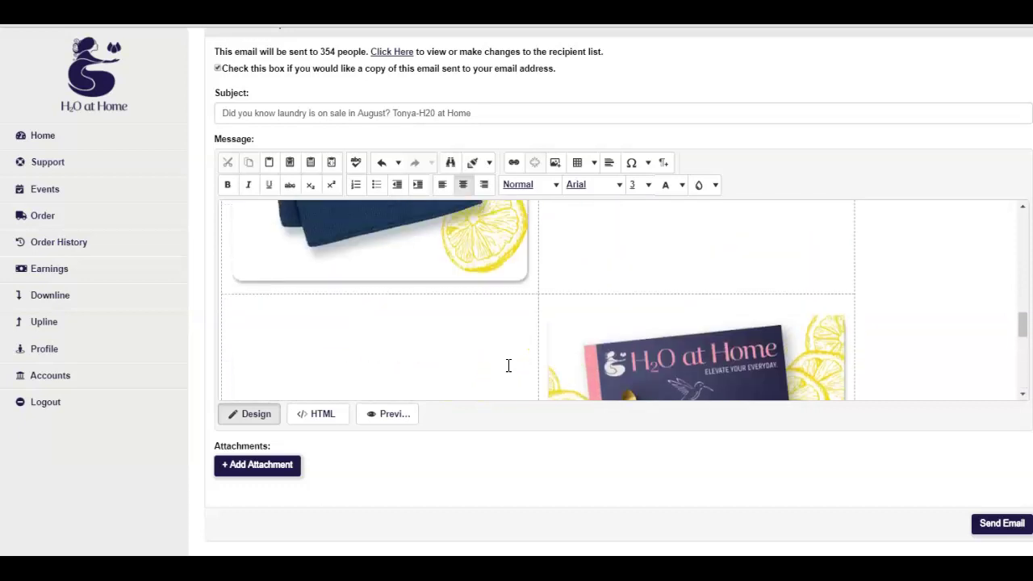
pyautogui.scroll(-2, 508, 366)
pyautogui.scroll(3, 776, 254)
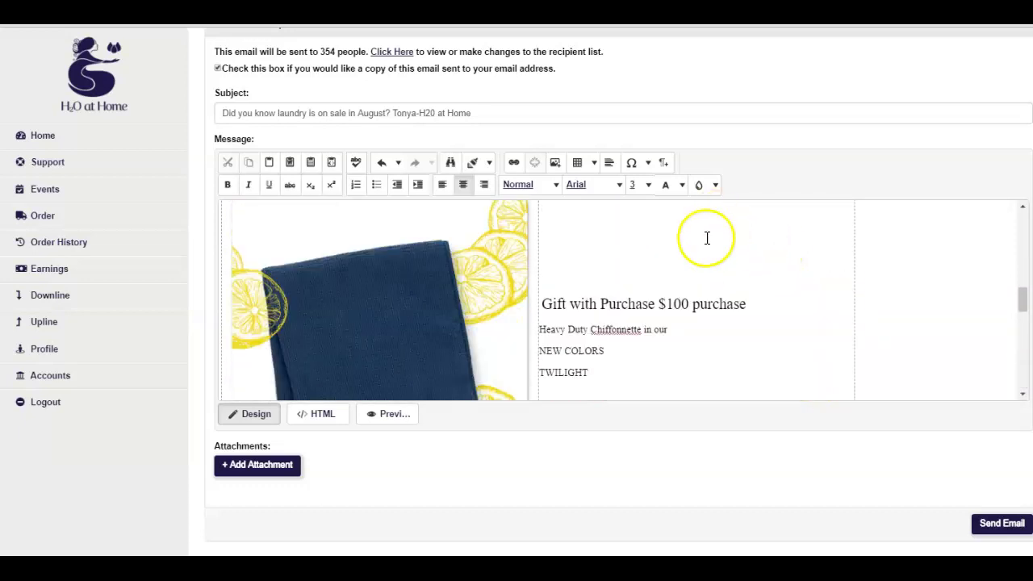
pyautogui.scroll(-2, 726, 331)
pyautogui.scroll(-4, 765, 339)
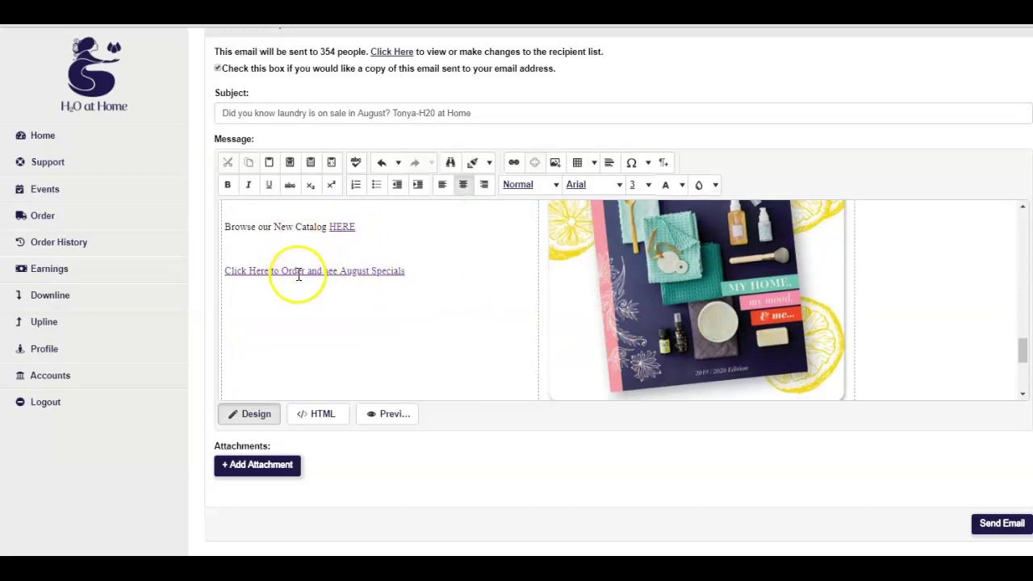
pyautogui.scroll(-5, 410, 316)
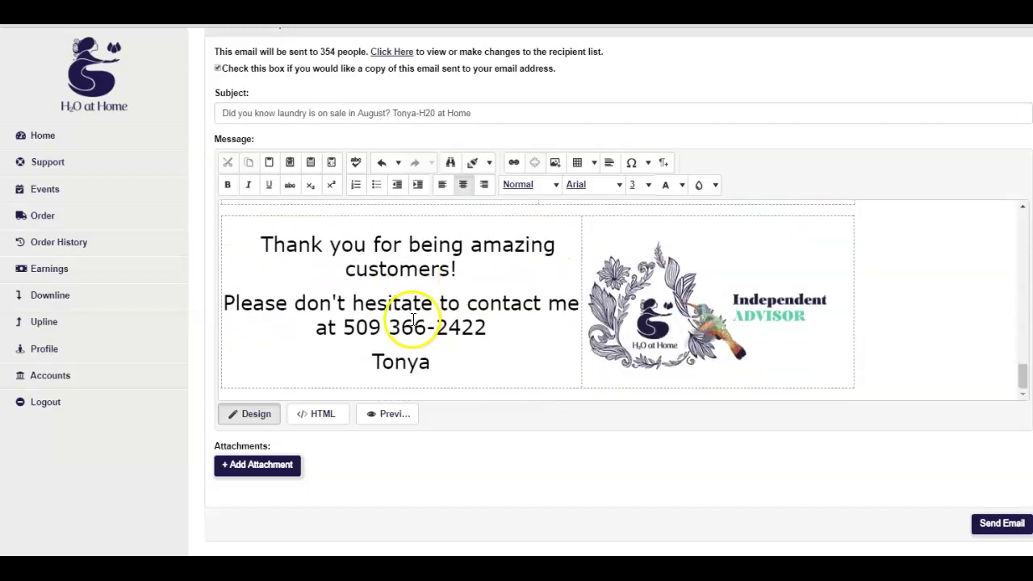
pyautogui.scroll(5, 418, 343)
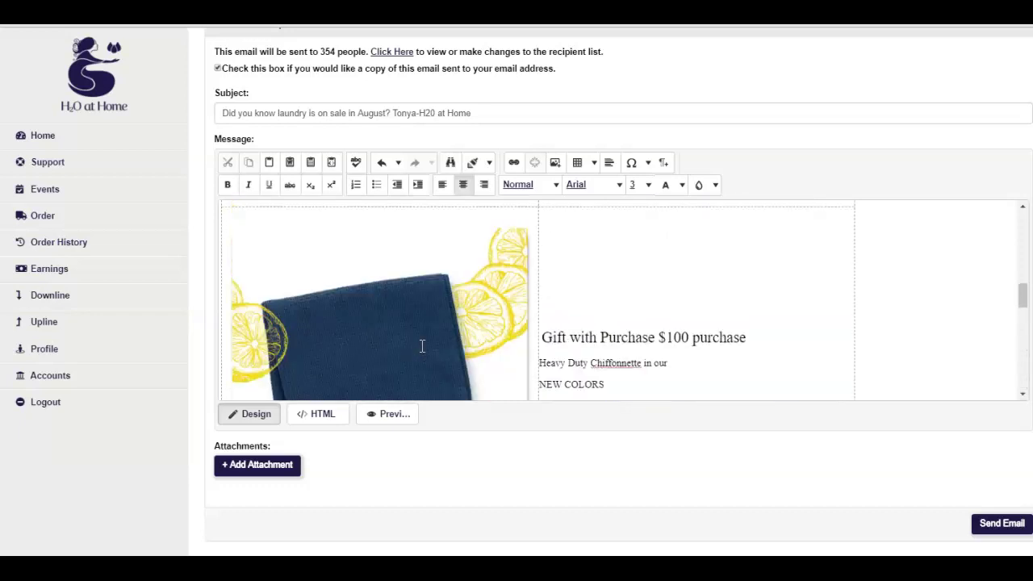
pyautogui.scroll(2, 421, 346)
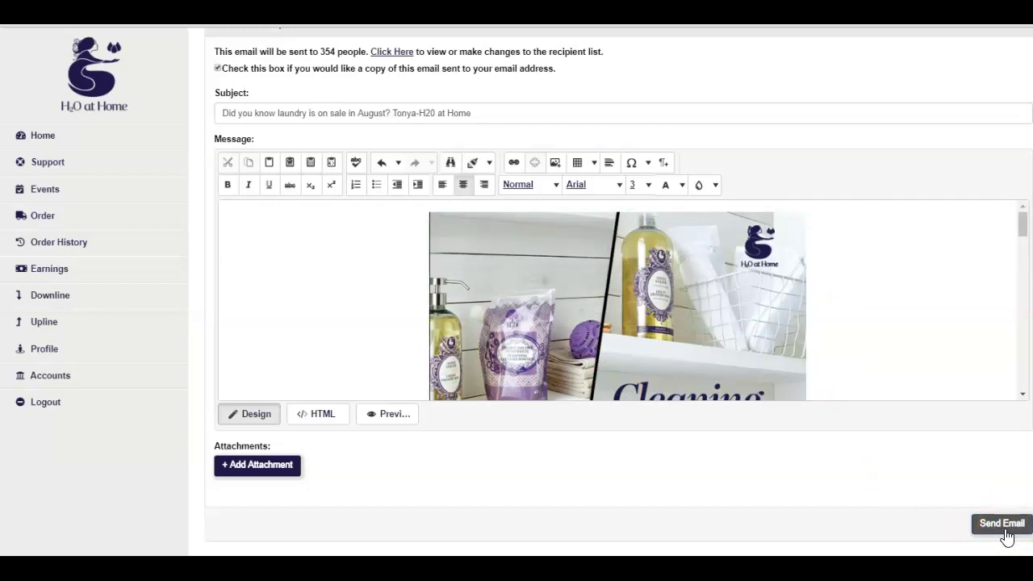
# Send the August laundry-sale email to all 354 recipients
pyautogui.click(1005, 530)
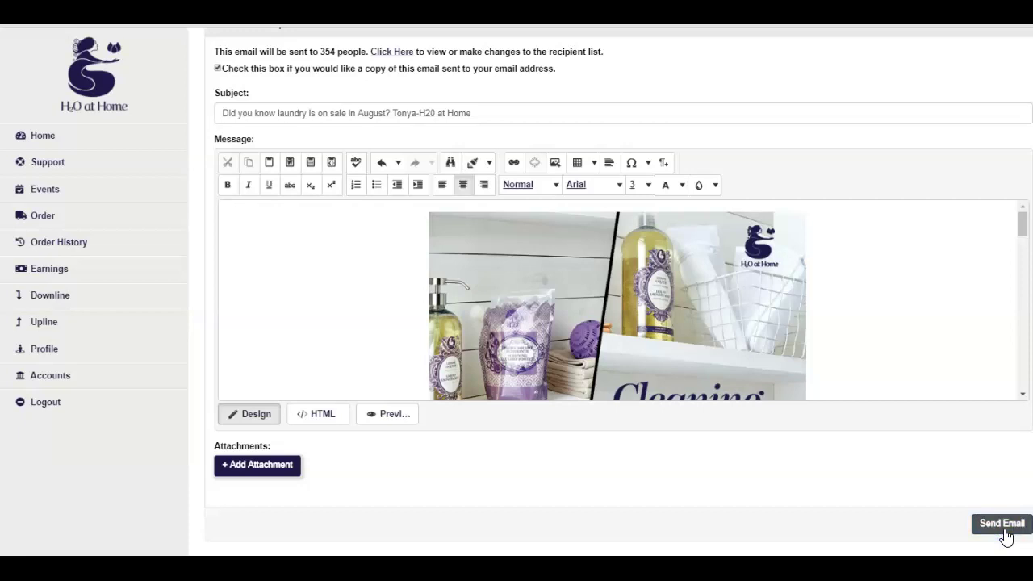